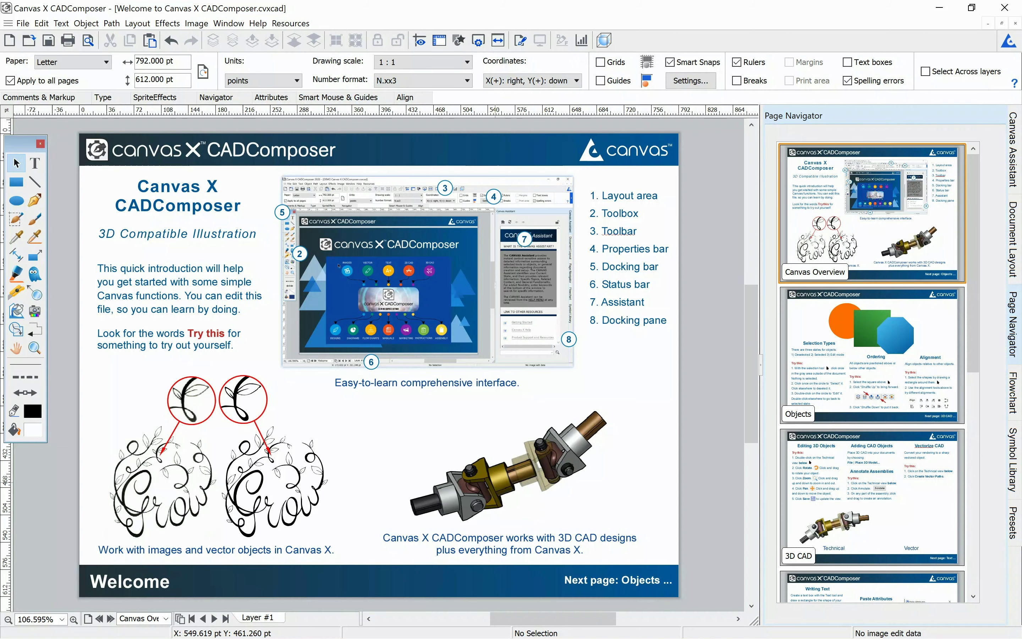
Magnify the leaf details of the two Grow illustrations to compare them, and restore the full-page view
left_click(35, 348)
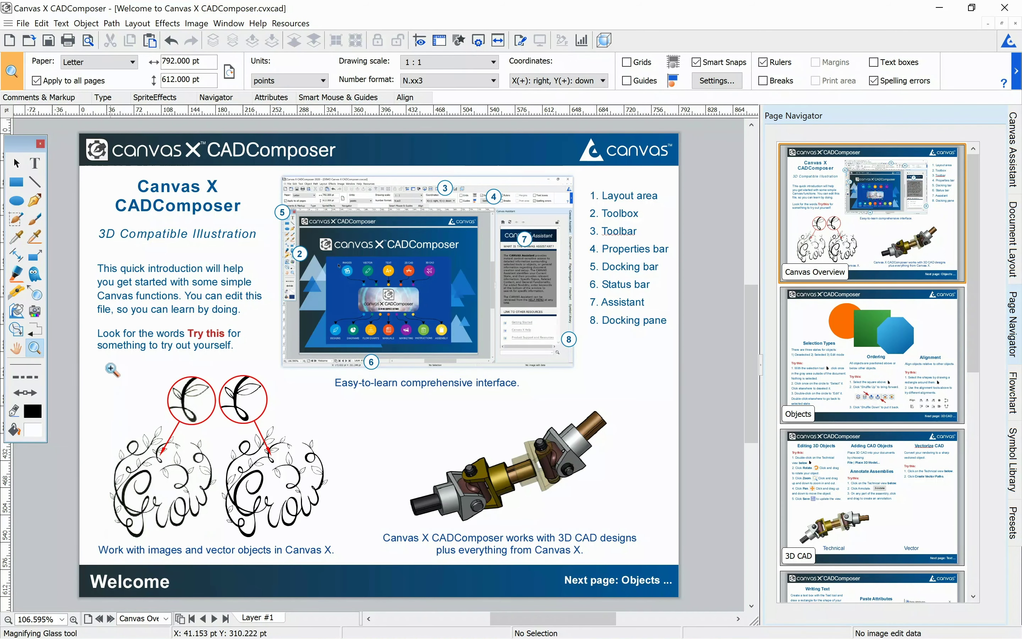
left_click_drag(340, 530, 345, 533)
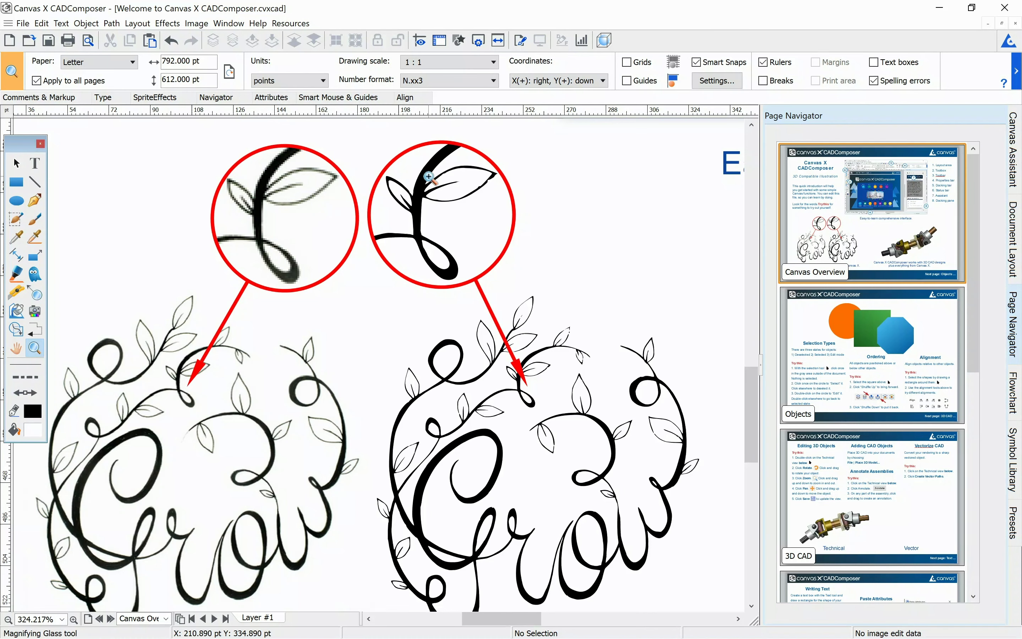
left_click(368, 208)
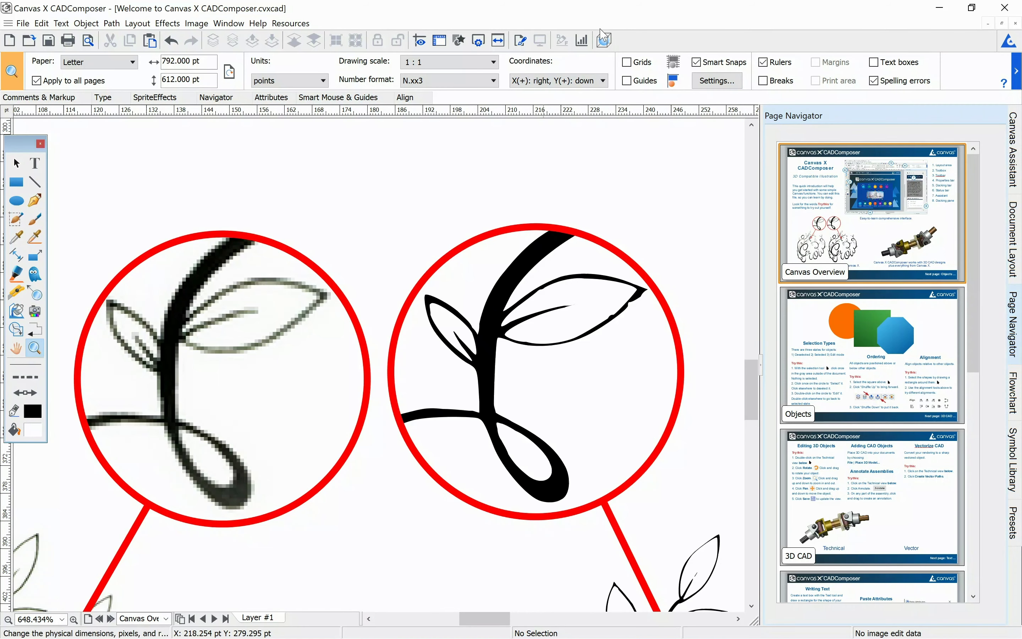
left_click(498, 40)
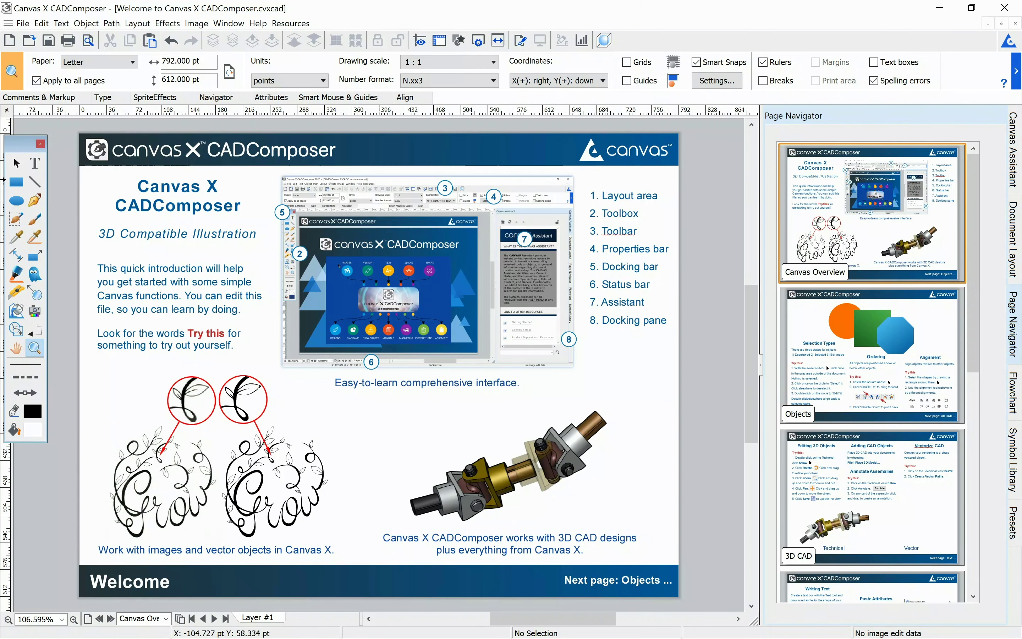
Activate the Selection tool, display the Canvas Assistant and nudge the toolbox slightly towards the window edge
left_click(16, 163)
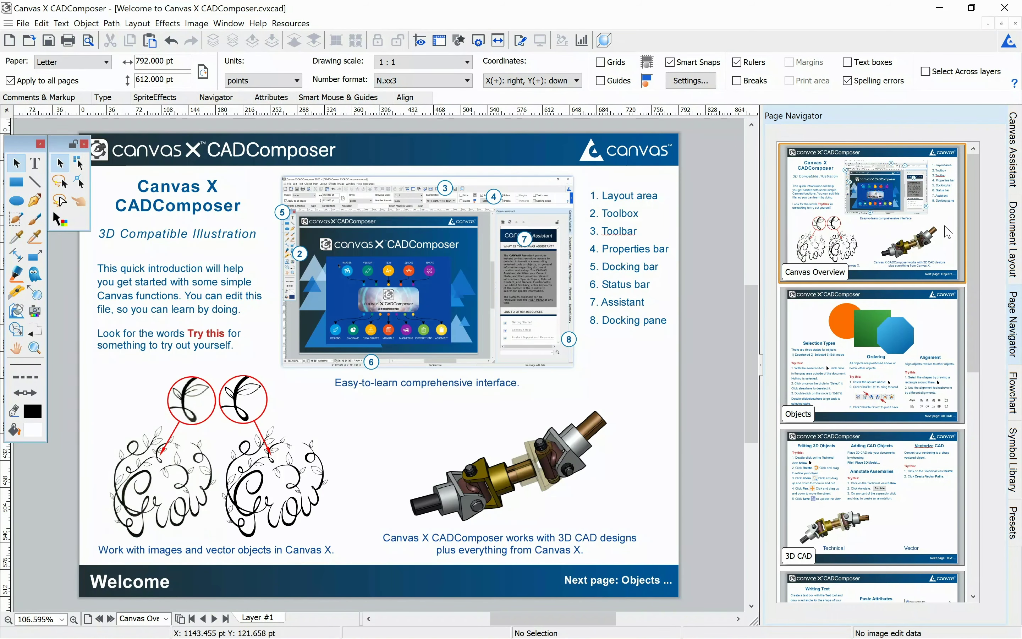
left_click(1013, 183)
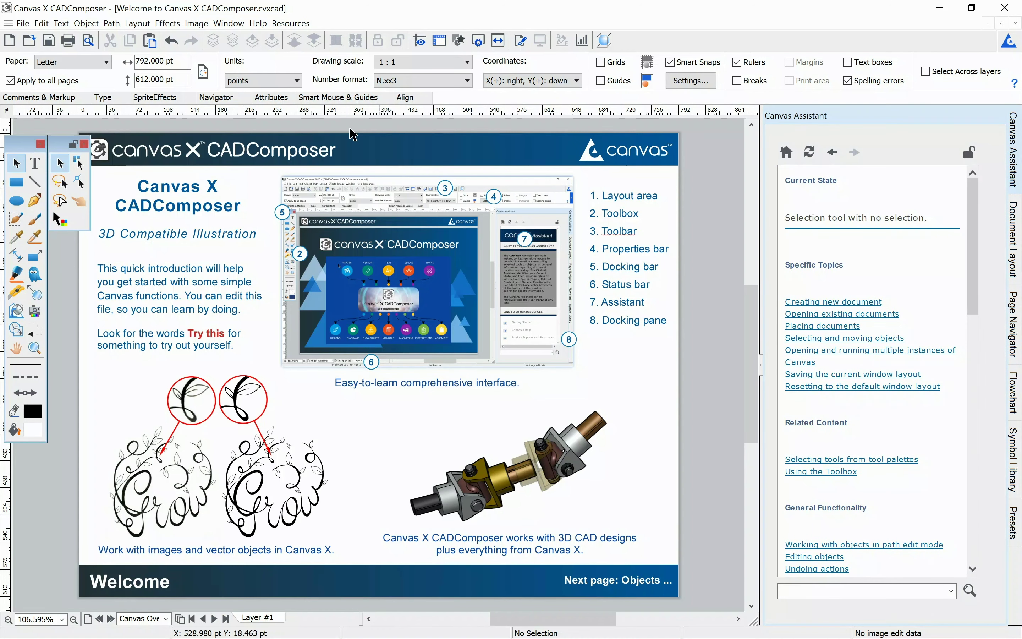
left_click_drag(26, 146, 24, 142)
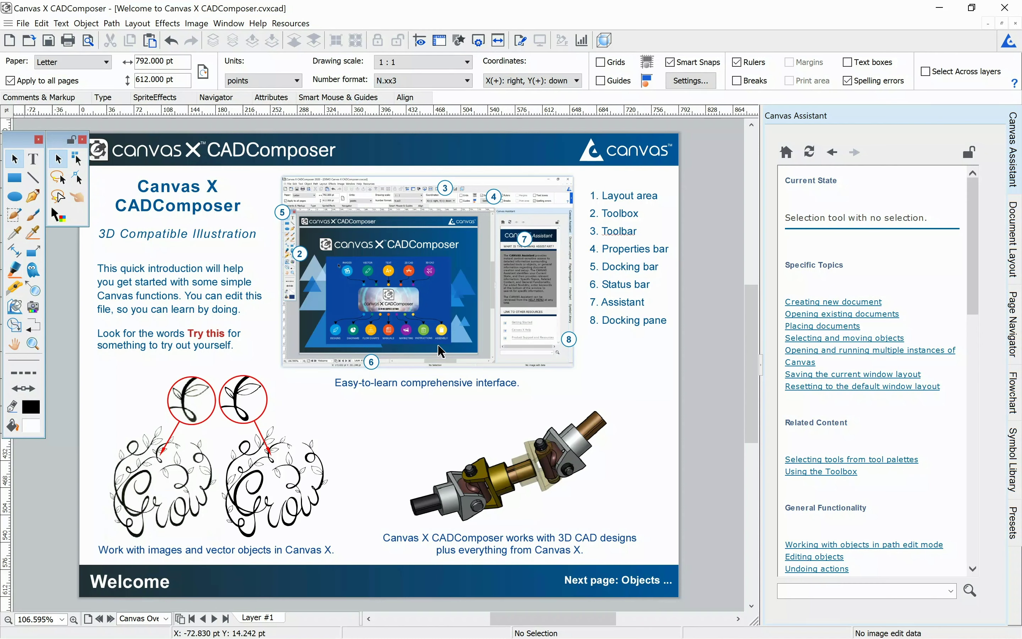
Select the interface image, the introduction text, the magnified leaf artwork and the 3D joint model in turn to compare their properties
left_click(392, 325)
left_click(232, 301)
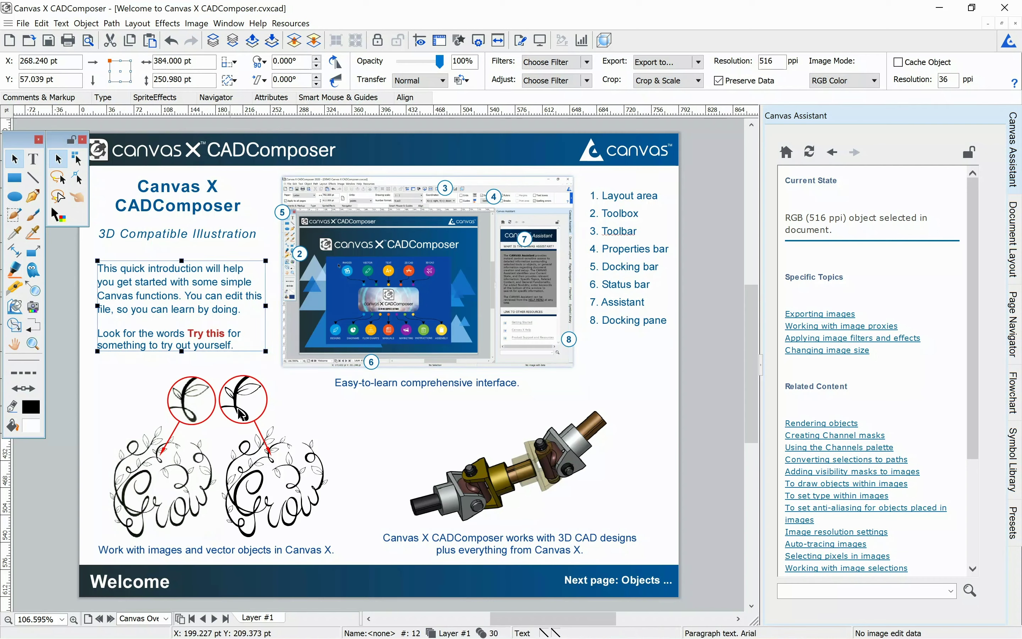
left_click(242, 415)
left_click(482, 471)
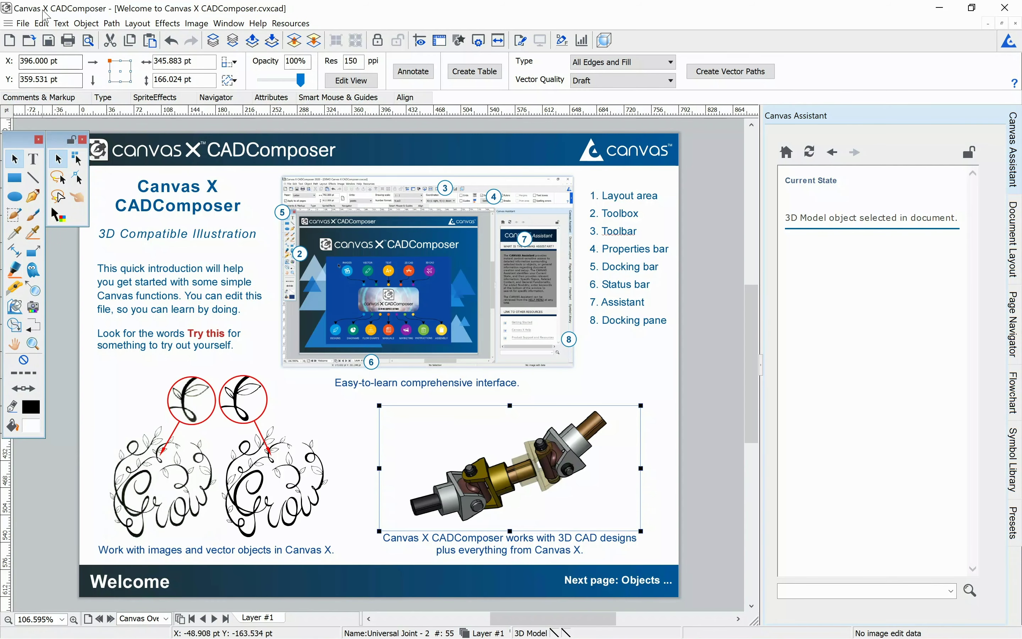
left_click(61, 23)
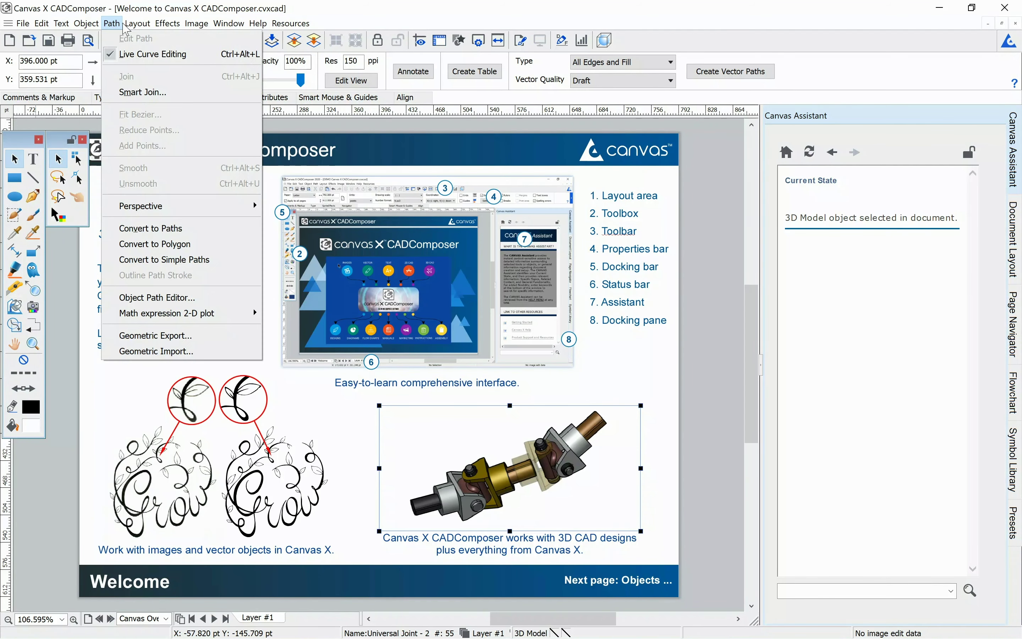
left_click(159, 25)
left_click(161, 25)
left_click(162, 25)
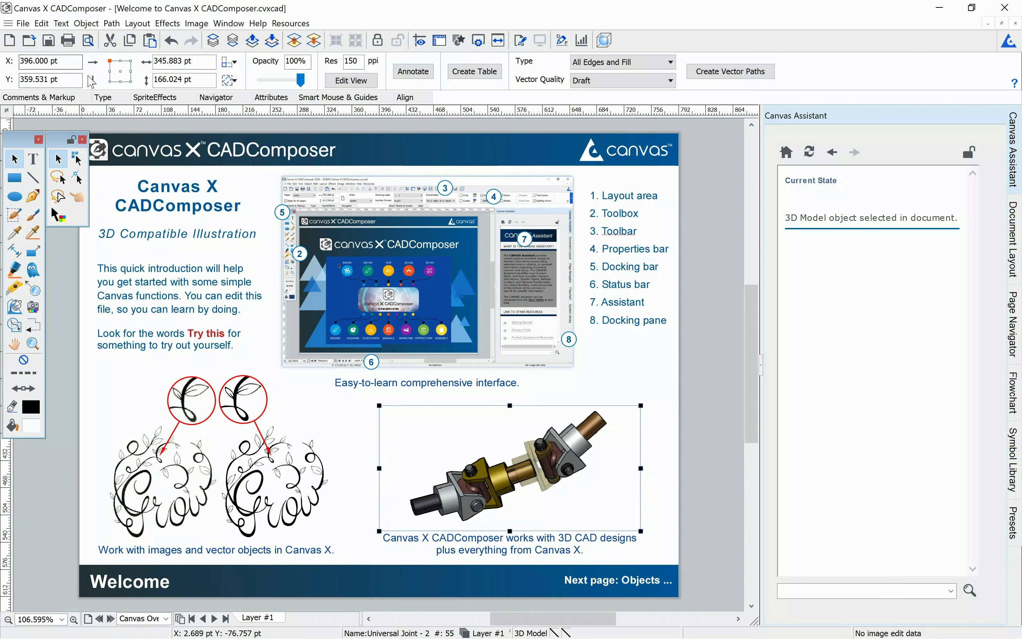
Review the text, line, curve, painting, Attribute Dropper and annotation tools with their help topics, and return to the Selection tool
left_click(20, 181)
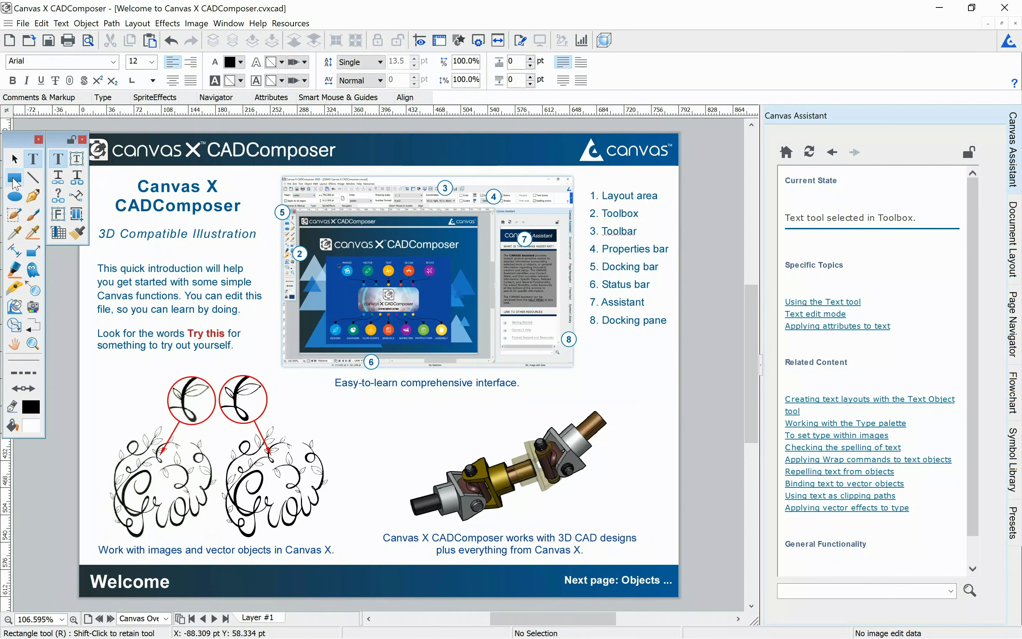
left_click(33, 178)
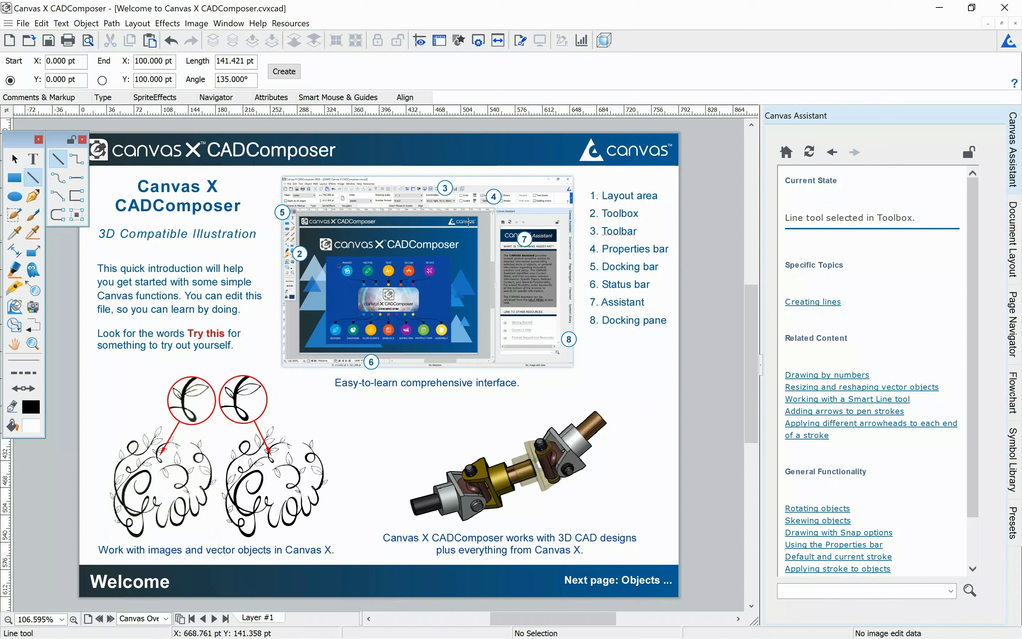
left_click(33, 196)
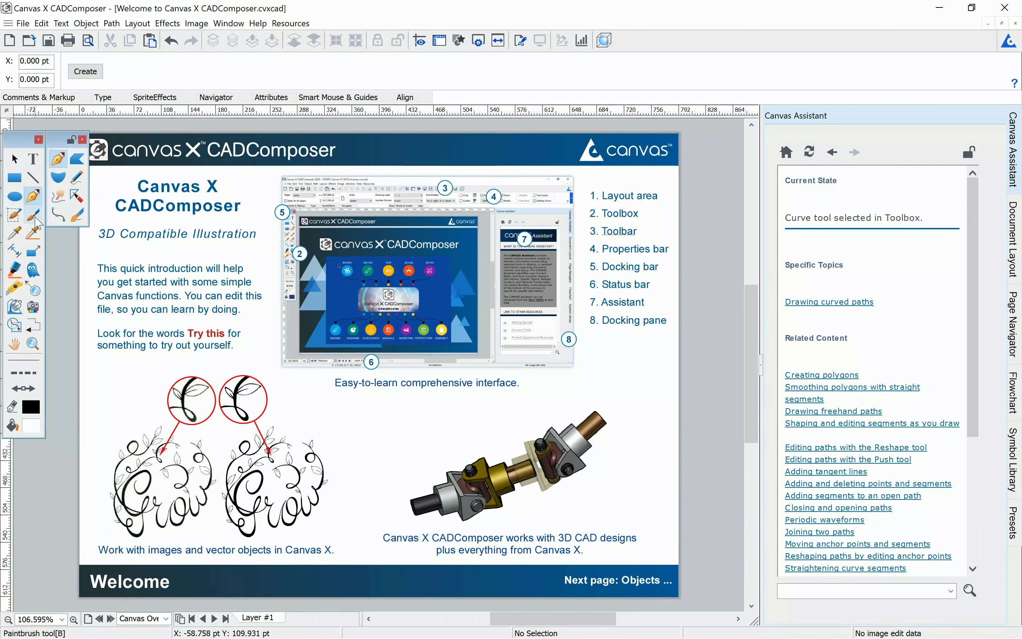
left_click(33, 215)
left_click(34, 232)
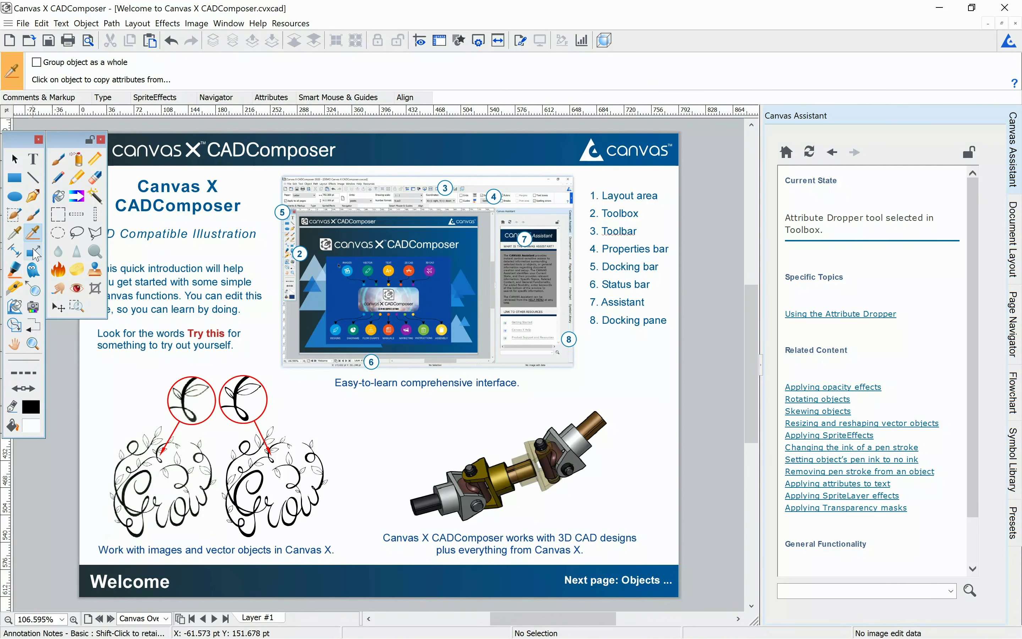
left_click(33, 253)
left_click(14, 159)
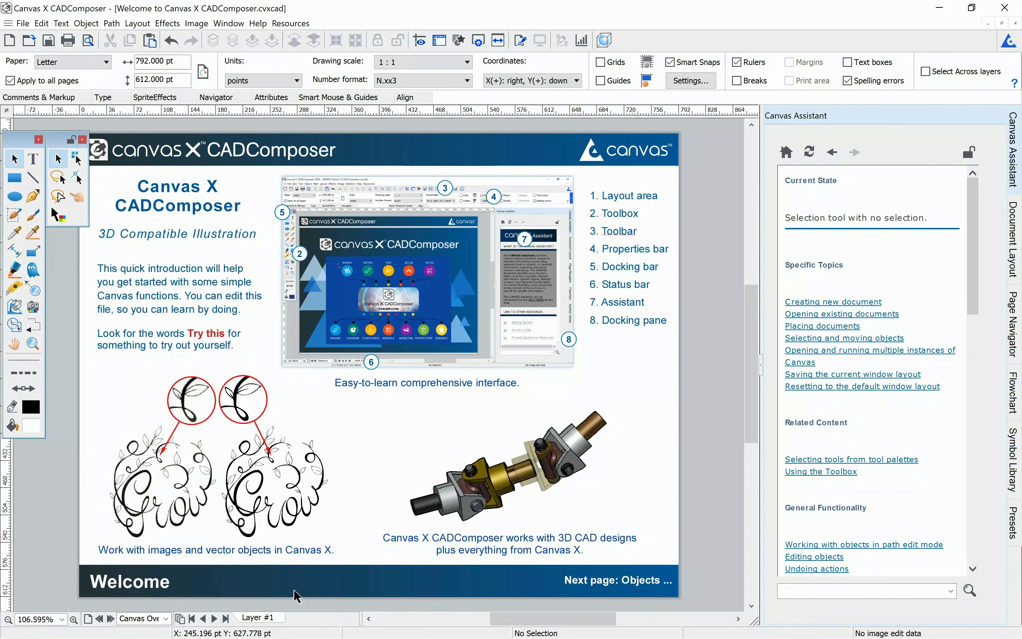
Select the 3D joint model and look through the document's list of pages without changing page
key("Tab")
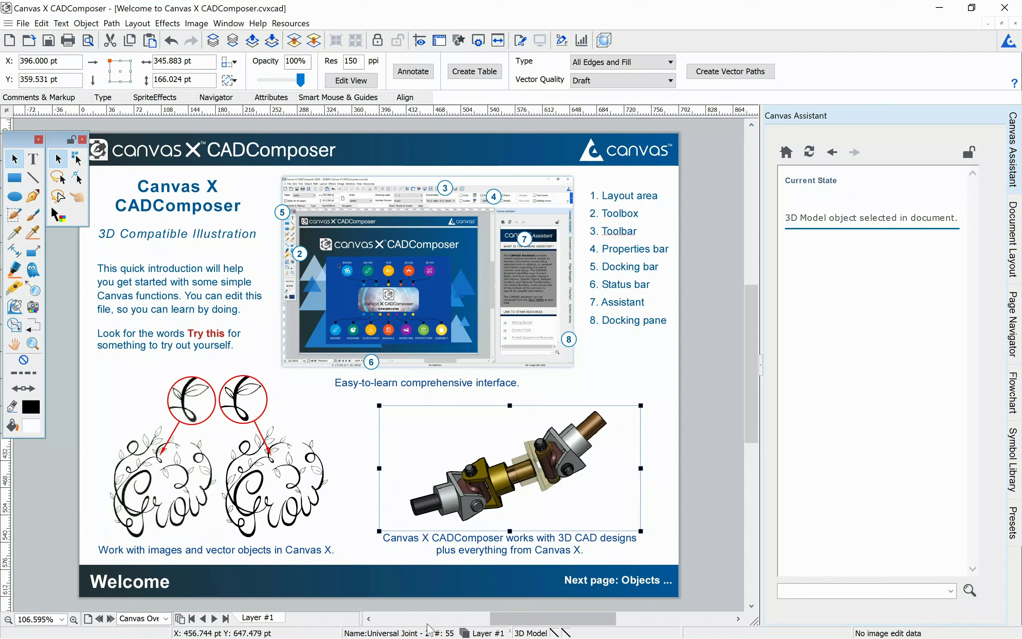
left_click(166, 618)
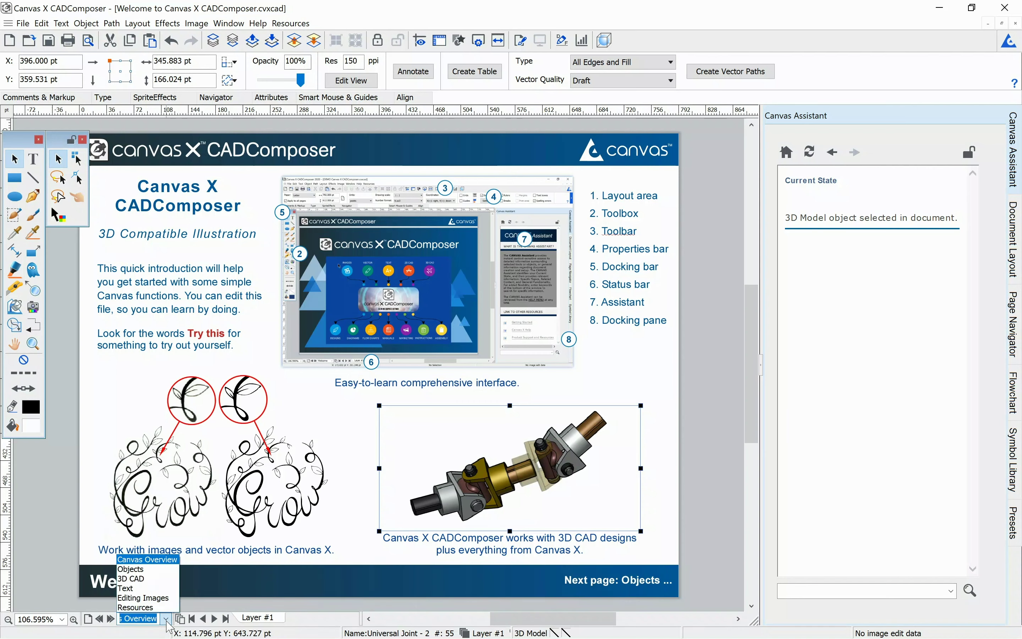
left_click(167, 621)
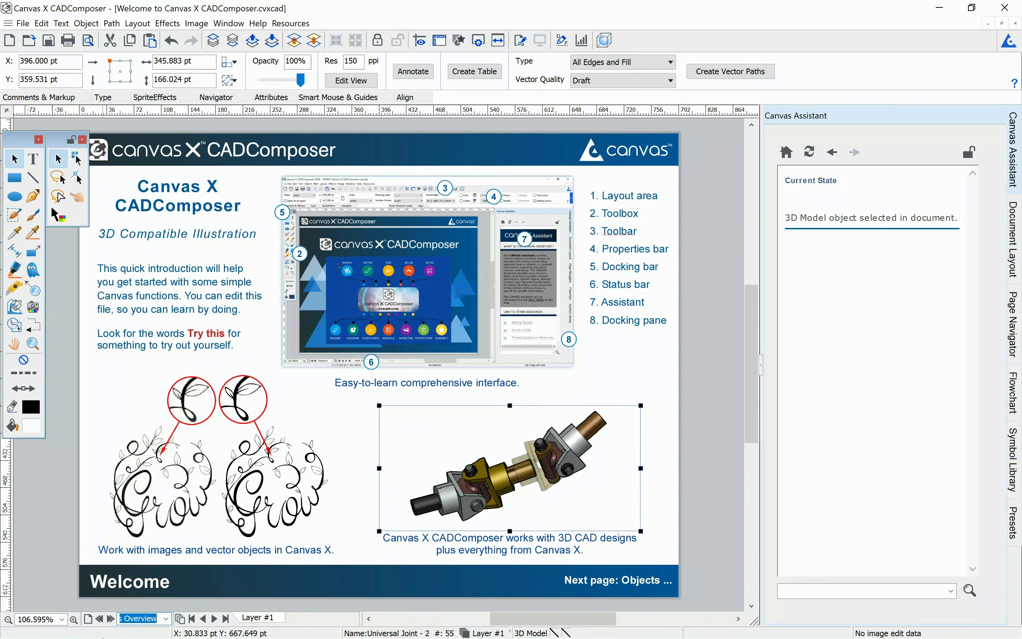
Display the Page Navigator and look through the list of available palettes
left_click(1011, 307)
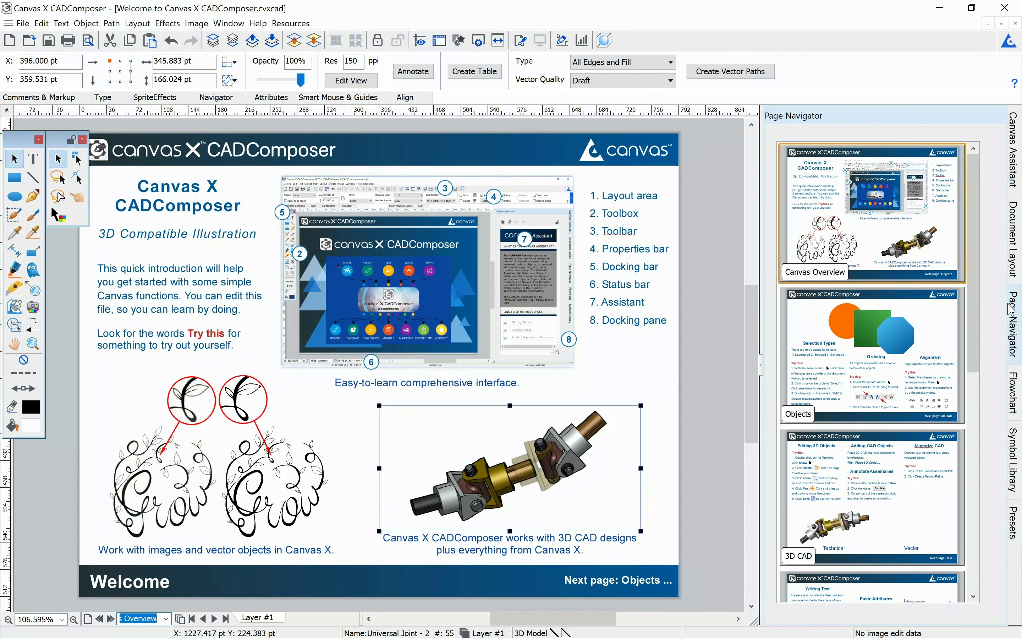
left_click(230, 25)
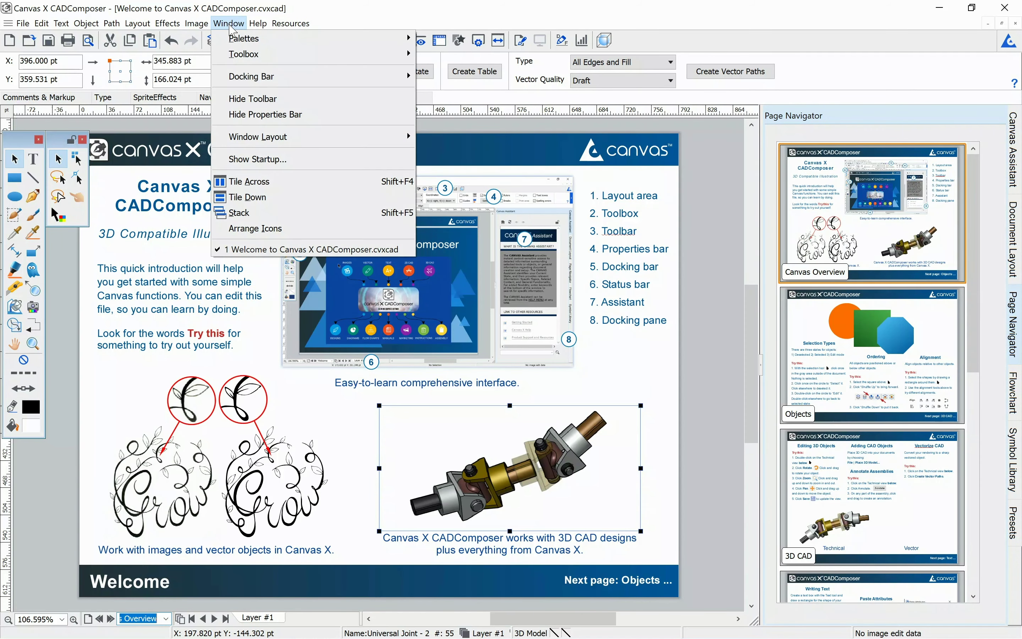
mouse_move(233, 40)
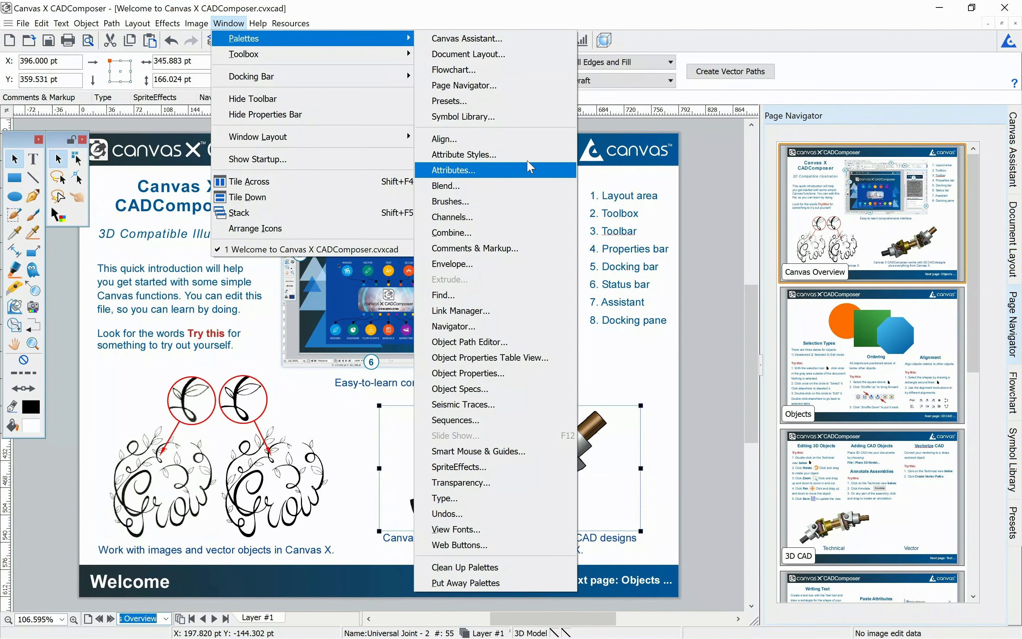
left_click(437, 6)
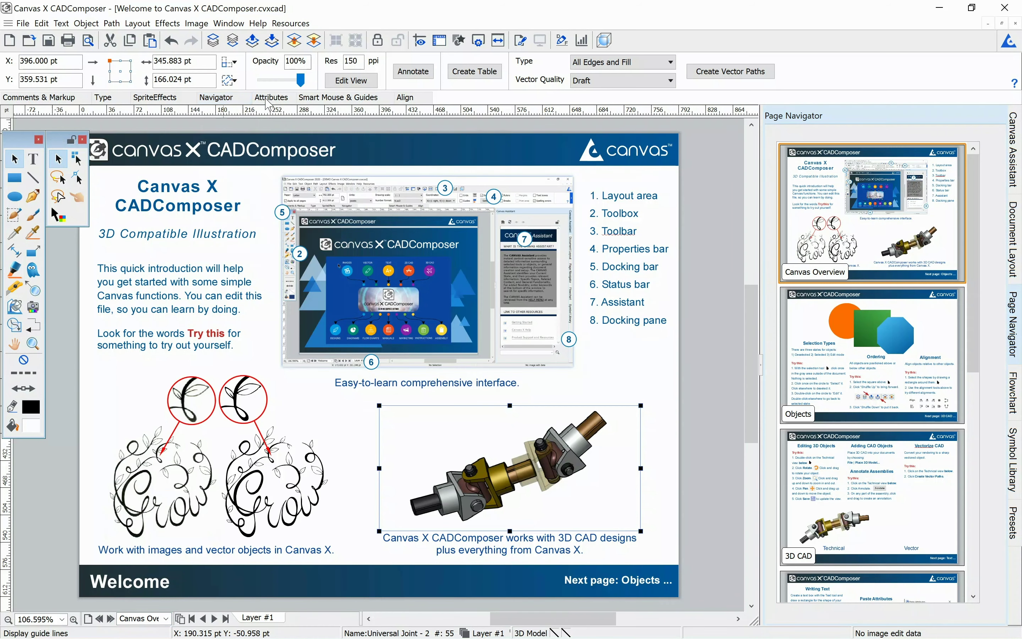
Float the Attributes palette over the page to view its ink settings, and send it back to the docking bar
mouse_move(334, 101)
mouse_move(276, 103)
left_click_drag(275, 121, 342, 216)
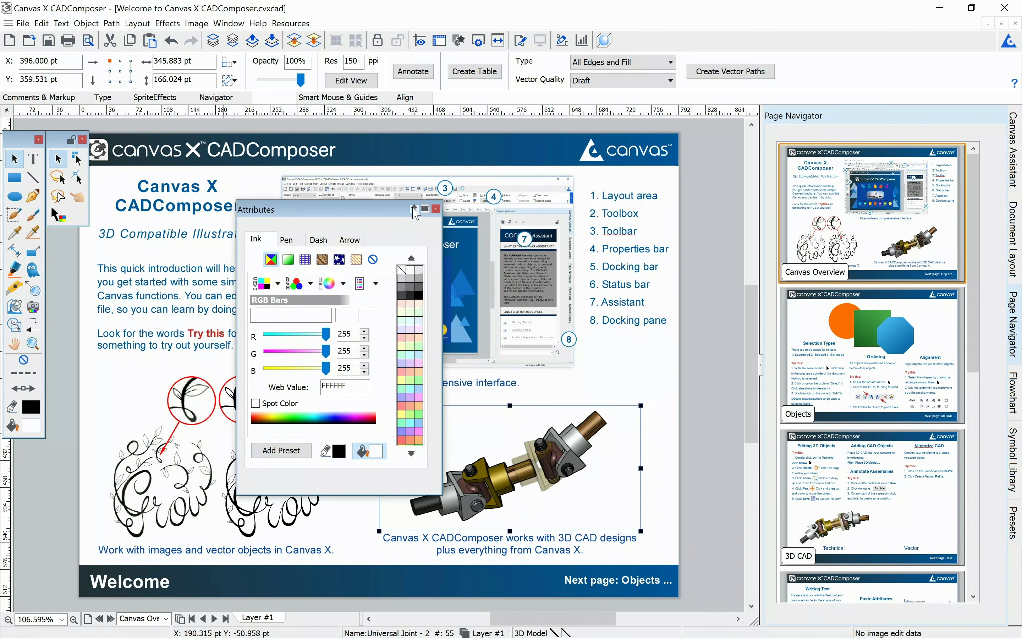
left_click(414, 209)
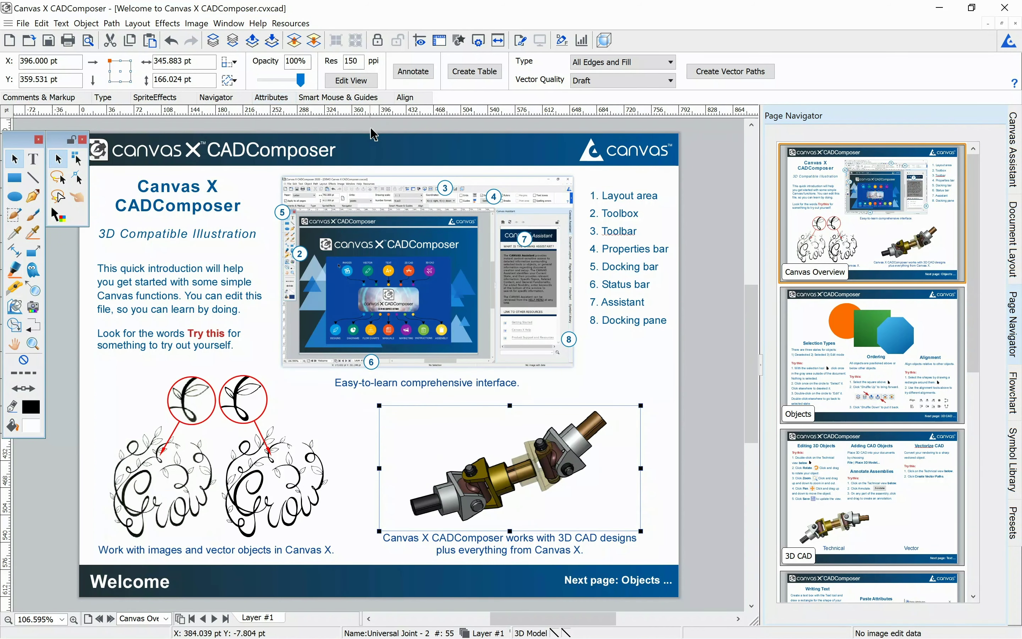
View the contents of the Document Layout, Flowchart and Symbol Library palettes in turn
left_click(1013, 241)
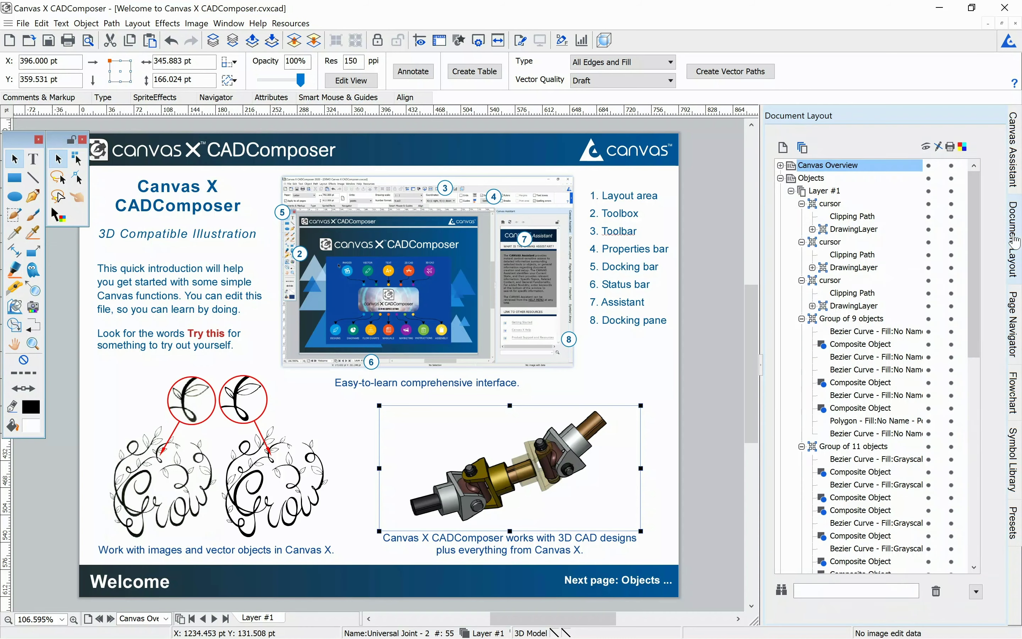
mouse_move(1015, 391)
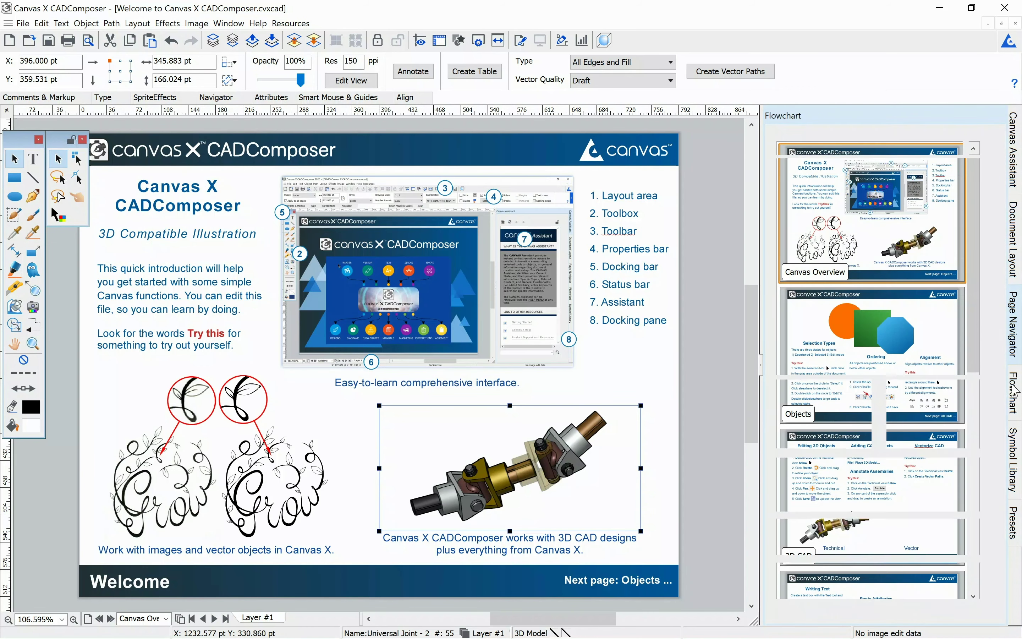
left_click(1013, 443)
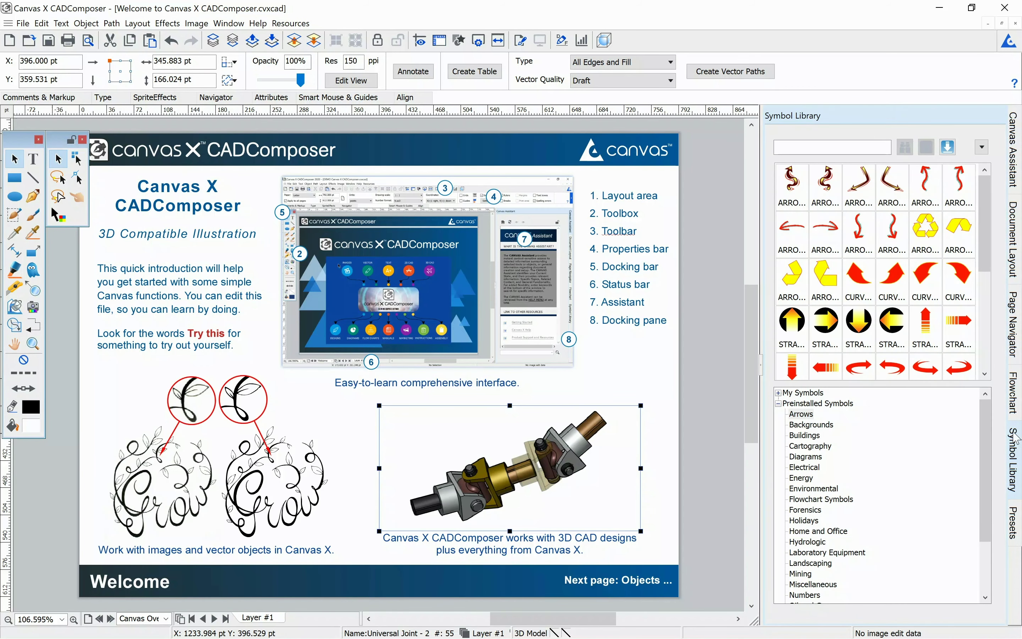
Open the Objects page from the Document Layout and view the objects listed under it
left_click(1013, 267)
left_click(811, 178)
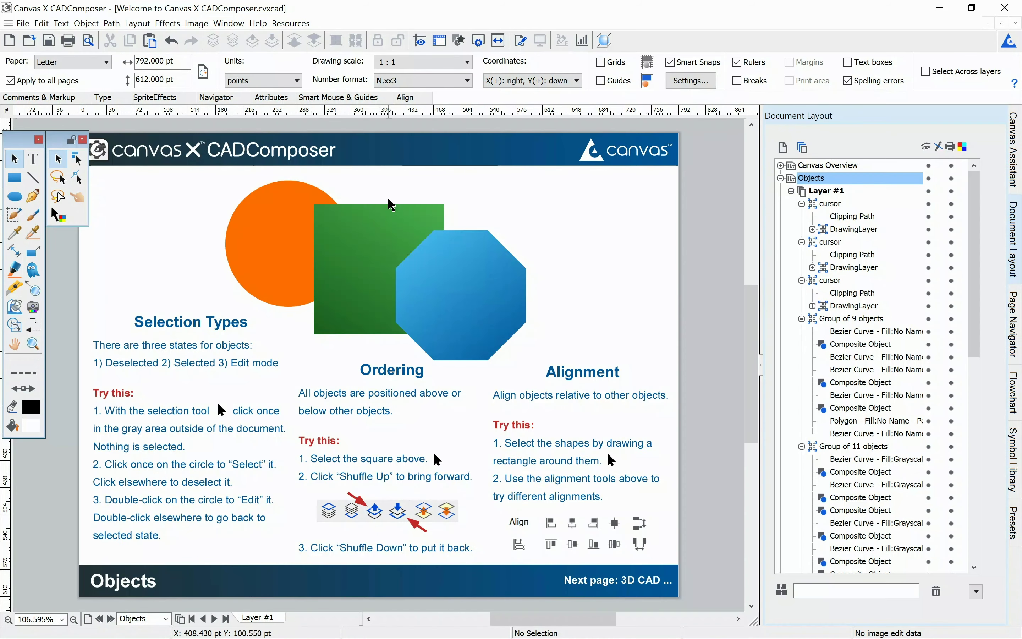
scroll(834, 440, "down", 8)
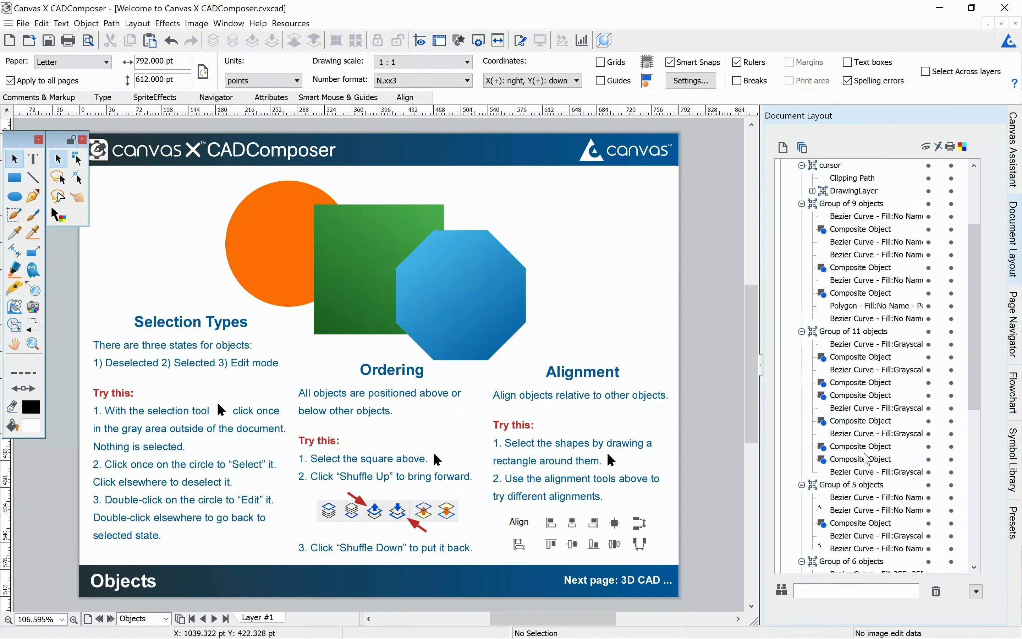
Lower the opacity of the orange circle on the Objects page and deselect it
left_click(280, 266)
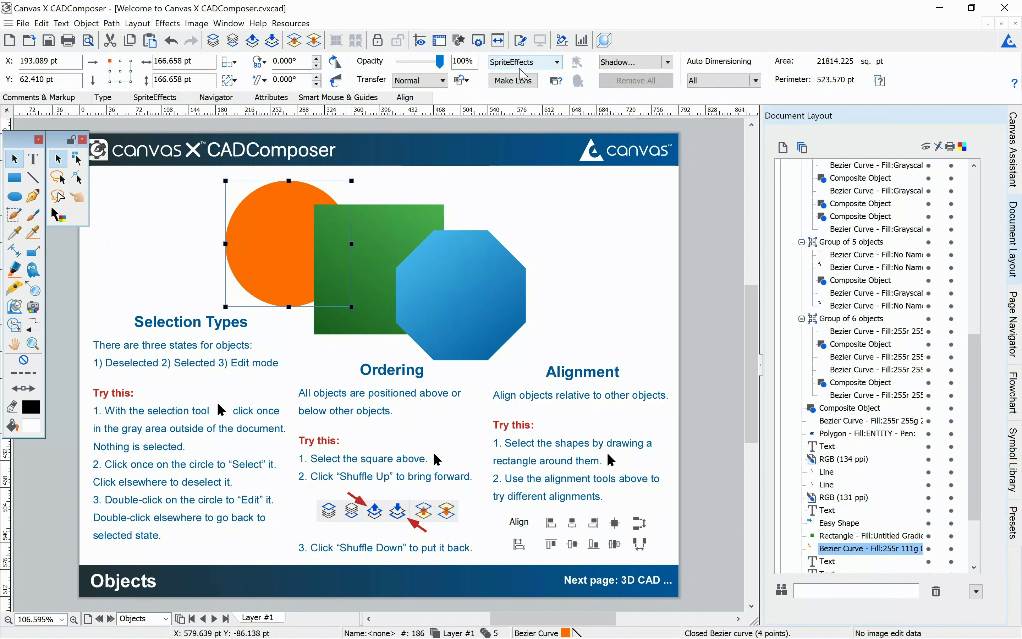
left_click(417, 65)
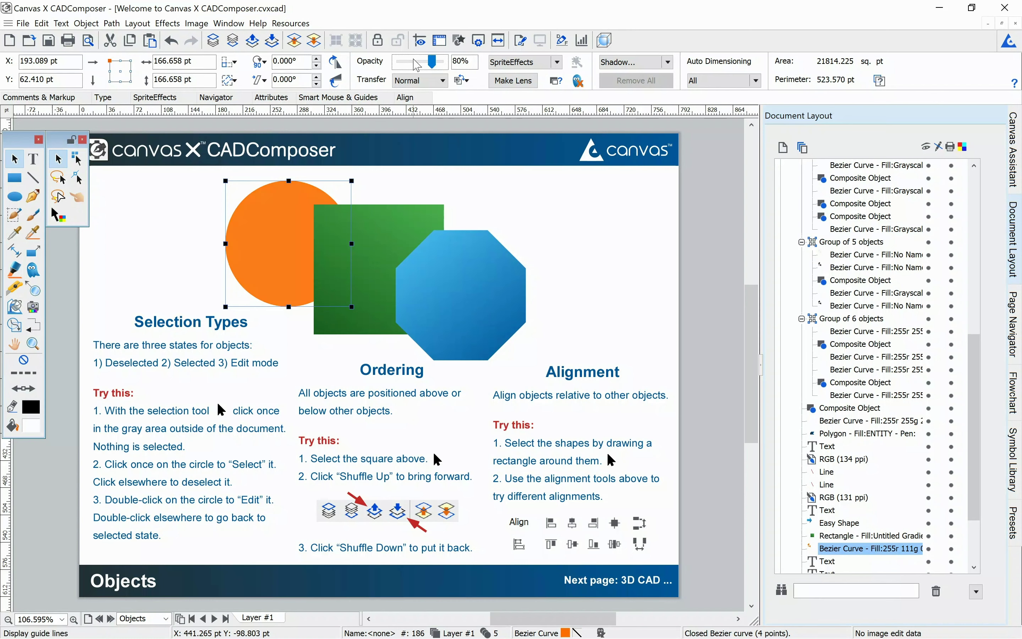
left_click(185, 250)
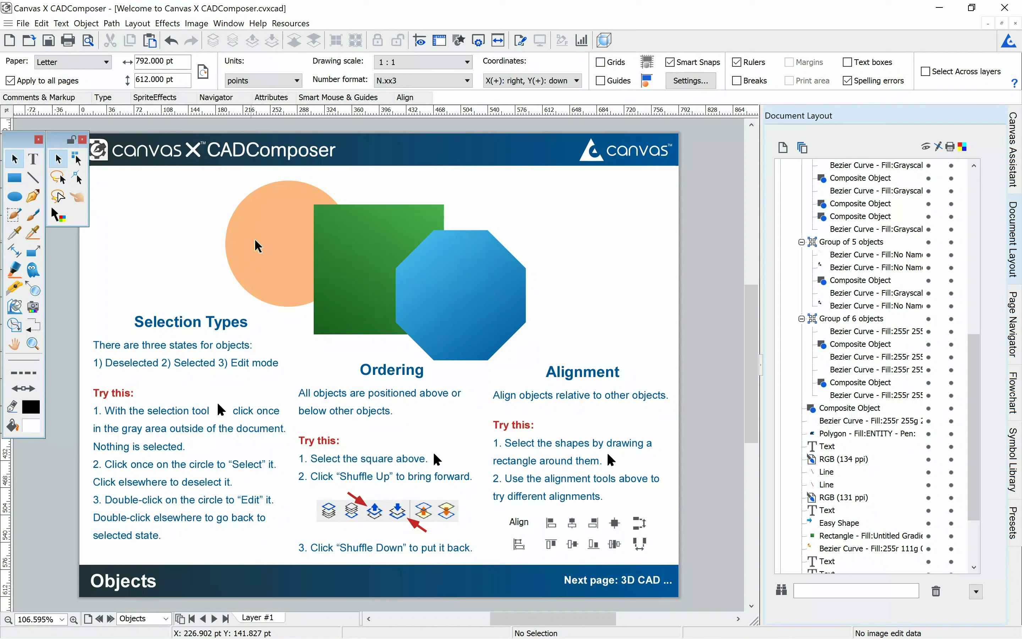
Reshape the circle in curve edit mode by moving its left anchor point outward and up to about X 149 pt, Y 110 pt
double_click(267, 244)
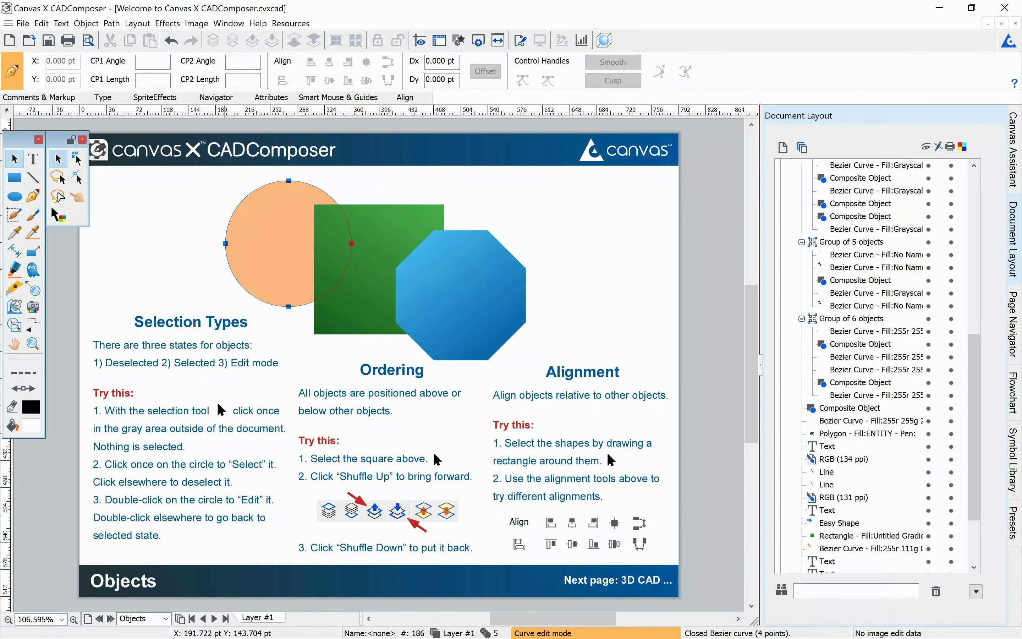
left_click_drag(225, 244, 192, 217)
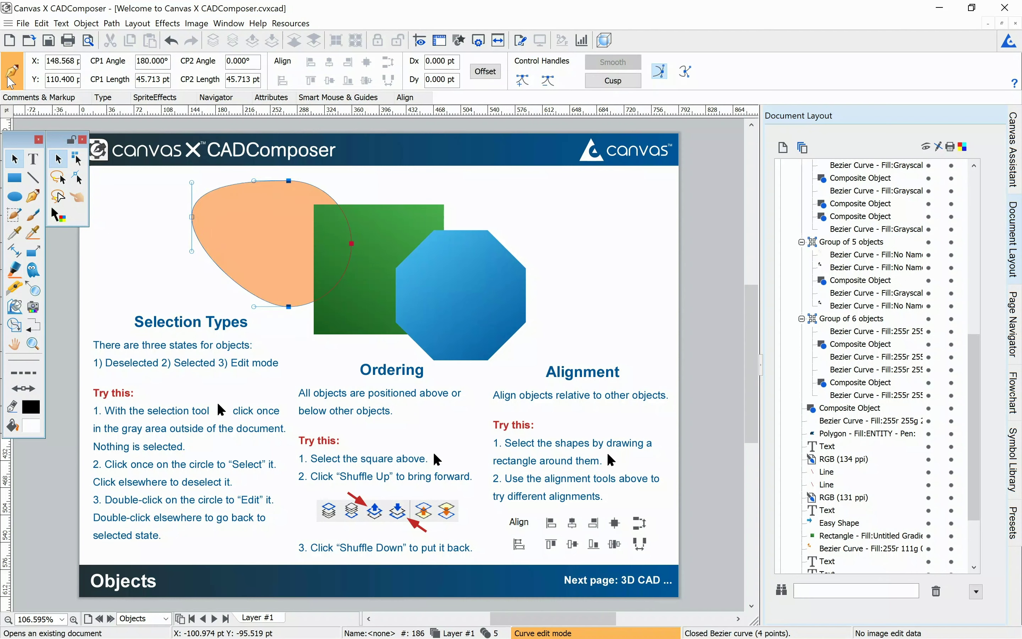
Tilt the left anchor's control handle to about 167° and 51 pt long, leave curve edit mode and deselect the orange shape
left_click_drag(192, 250, 200, 255)
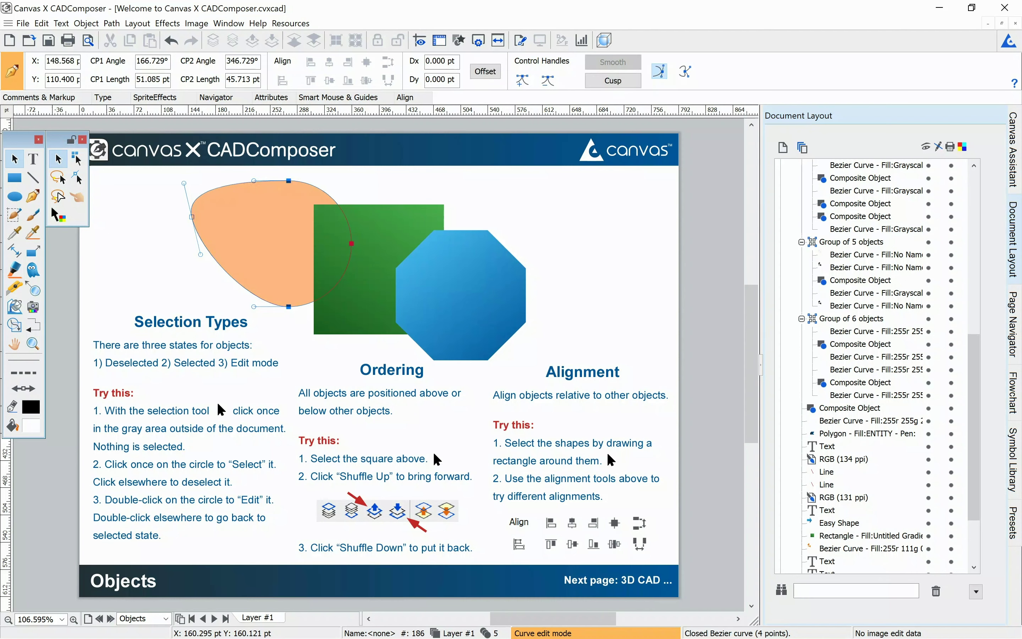
double_click(154, 262)
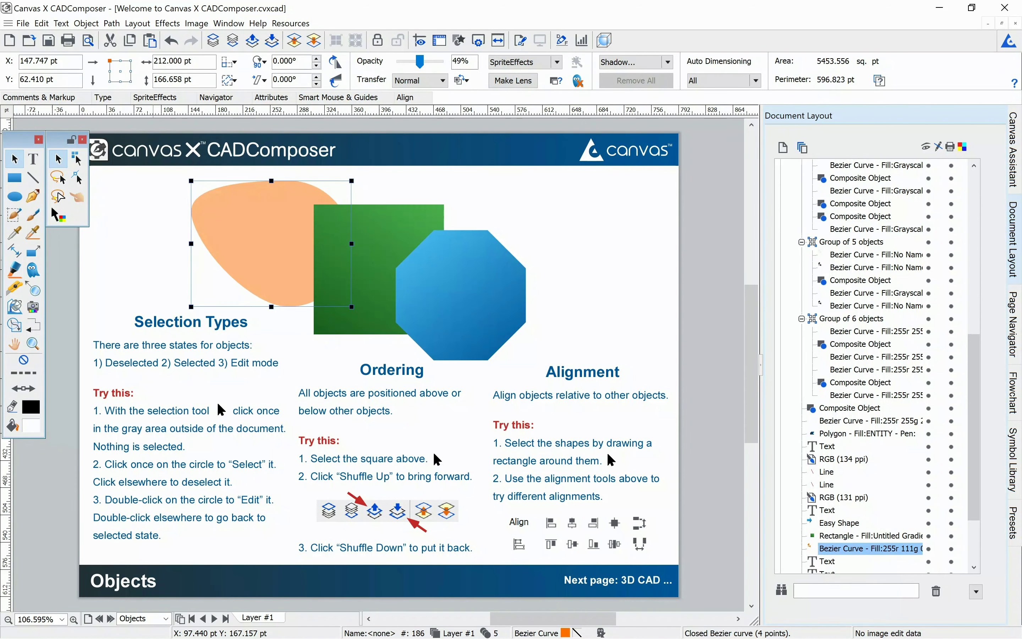
left_click(158, 262)
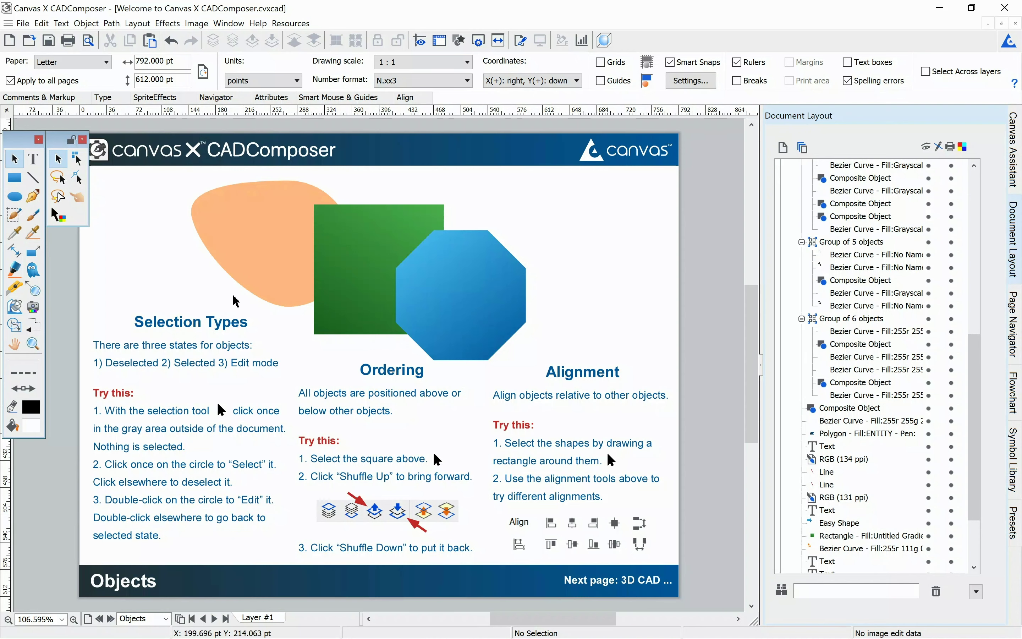
Shuffle the green square above the octagon, down beneath the orange shape, and back up to its original stacking level
left_click(334, 289)
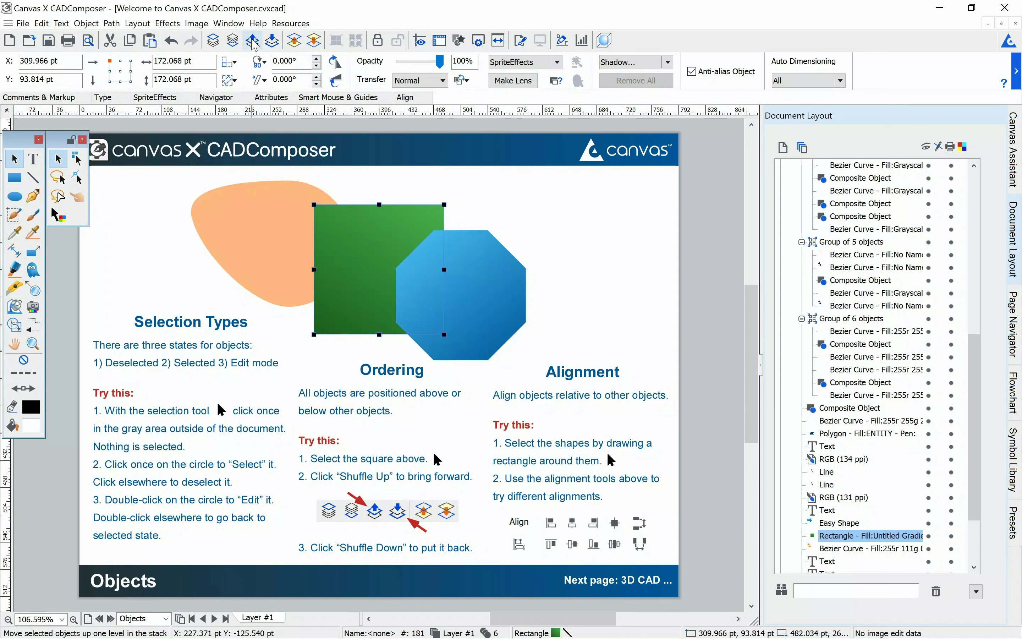
left_click(248, 44)
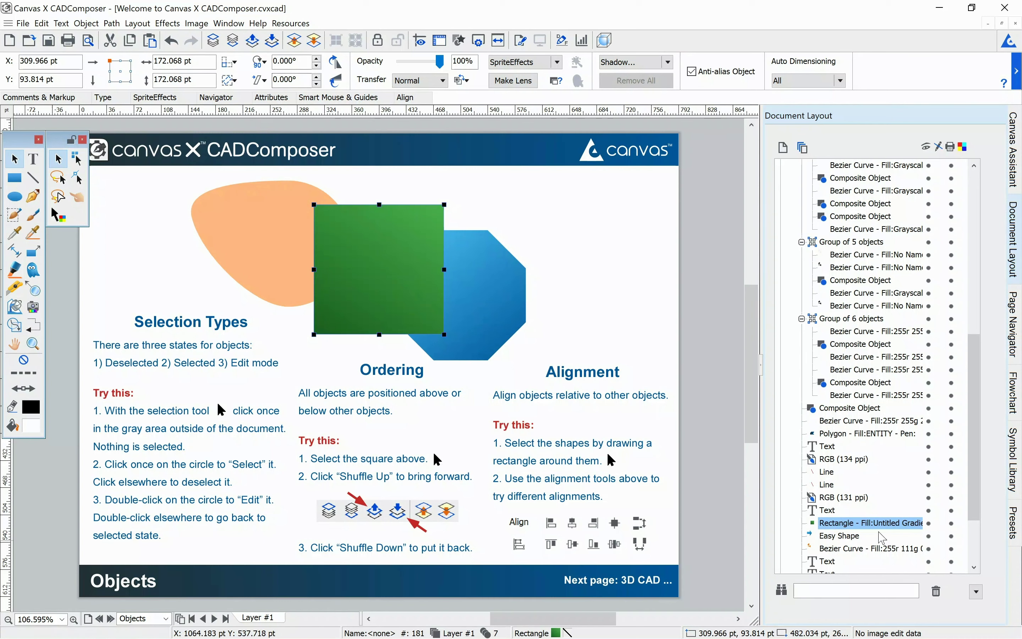
left_click(267, 46)
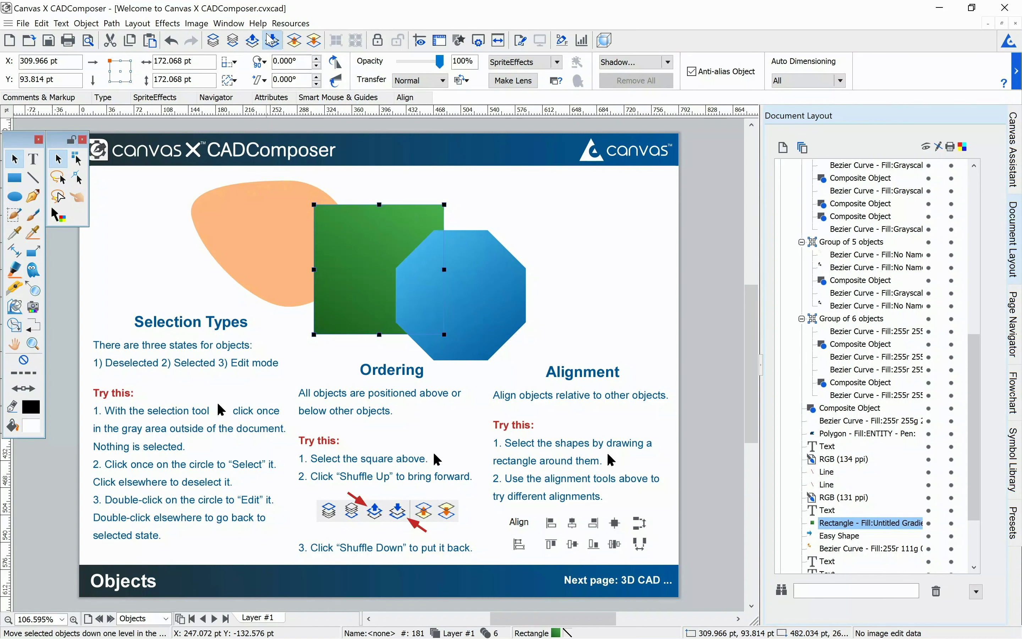
left_click(267, 46)
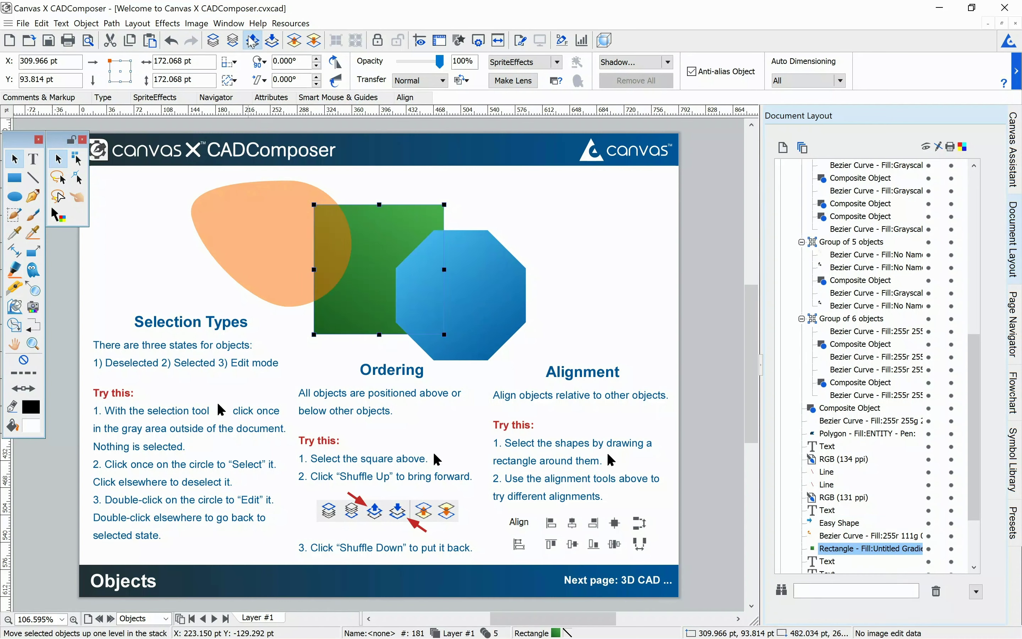
left_click(253, 41)
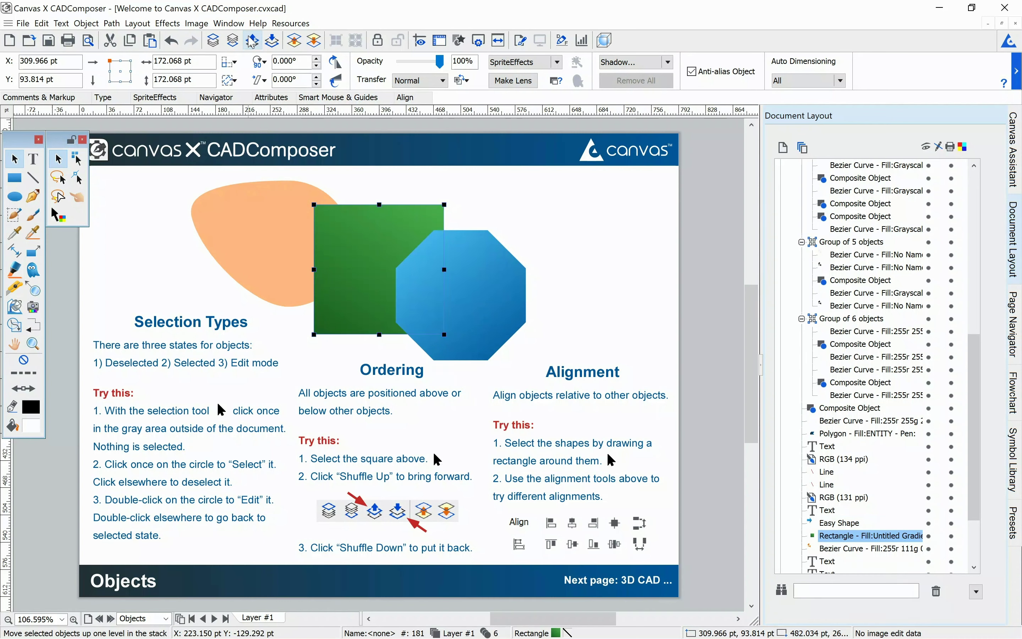
Select the orange shape, green square and blue octagon together, try aligning their vertical centers, and undo the alignment
left_click(274, 255)
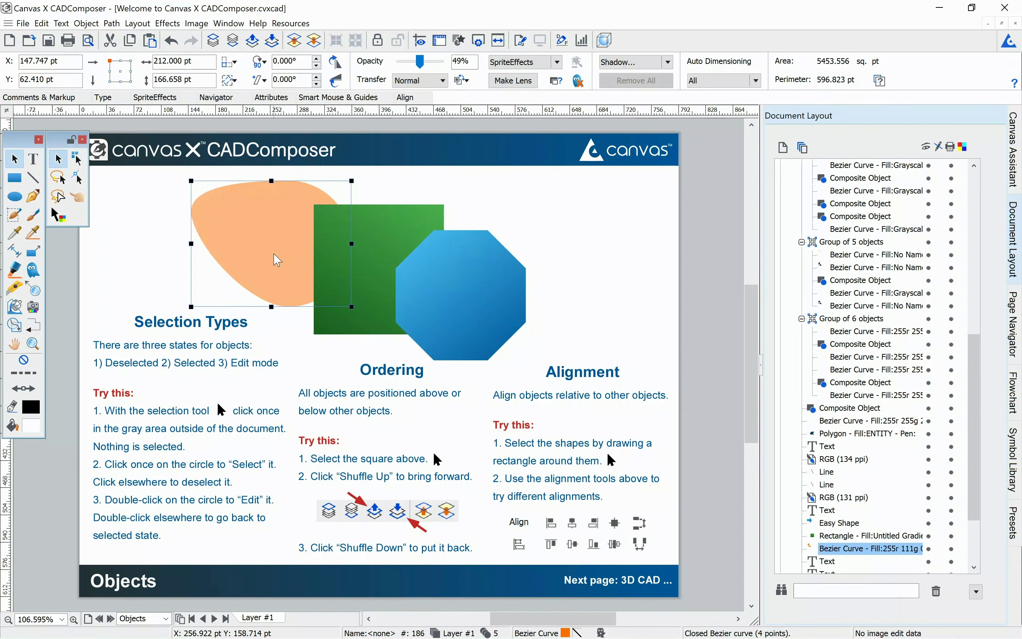
left_click(371, 253, "shift")
left_click(482, 289, "shift")
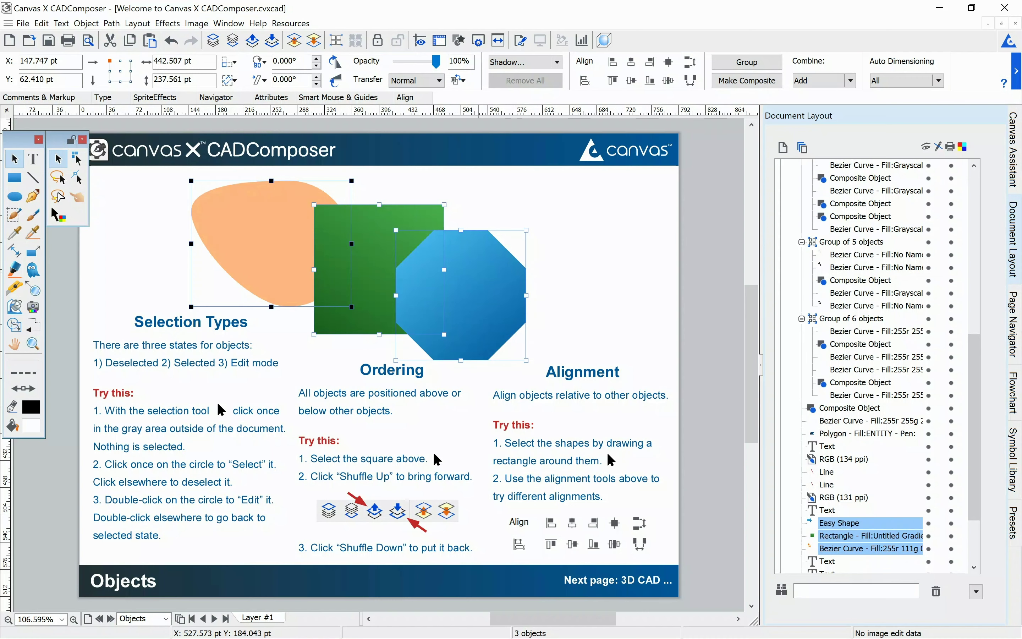
left_click(456, 191)
left_click_drag(170, 171, 542, 373)
left_click(632, 81)
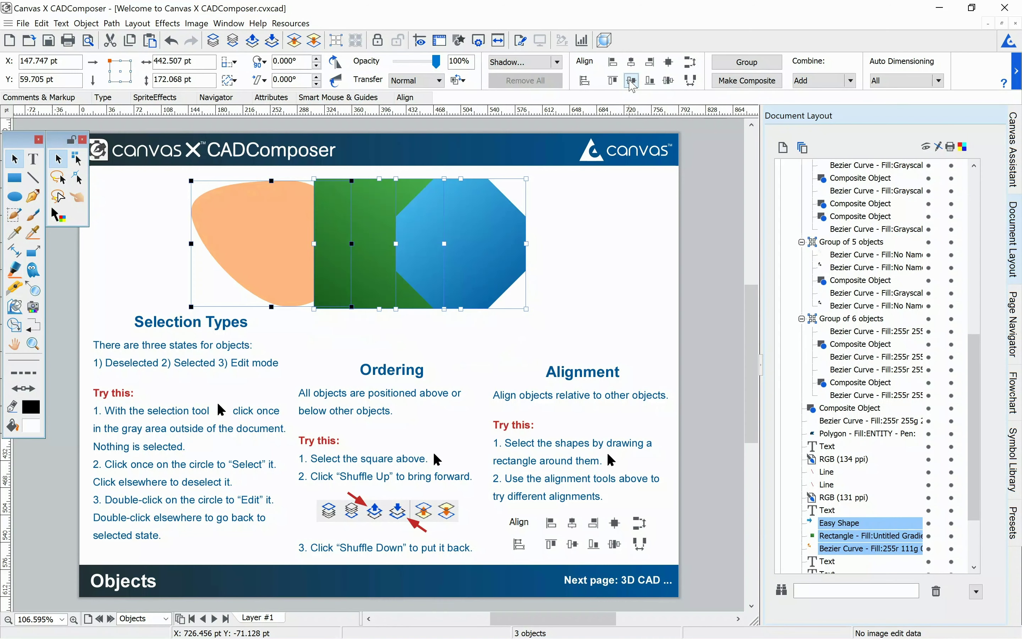
key("ctrl+z")
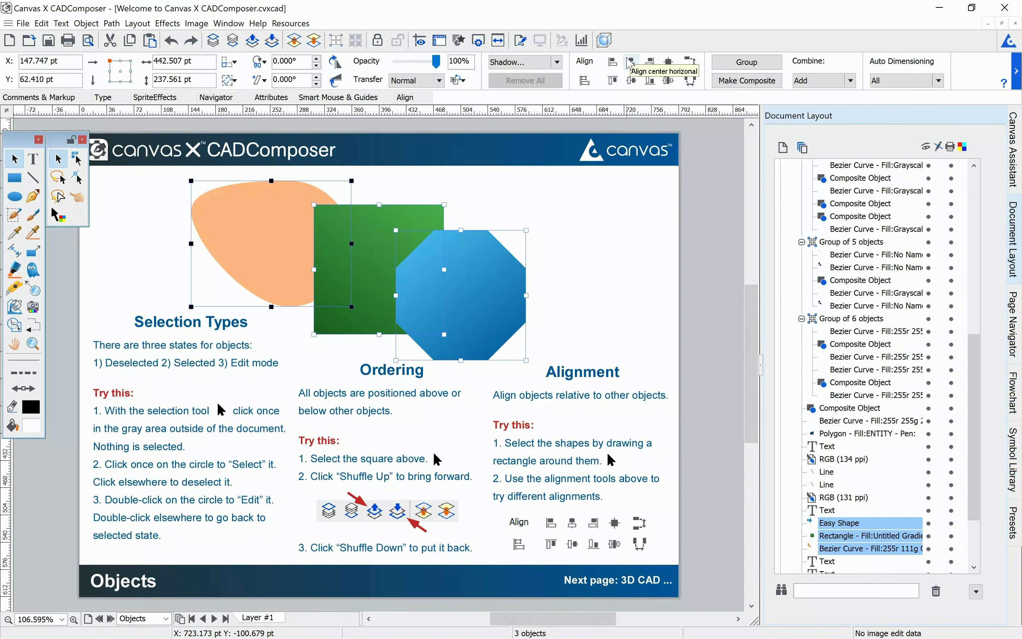
Try aligning the three shapes by horizontal centers and by left edges, undoing each alignment, and deselect them
left_click(630, 62)
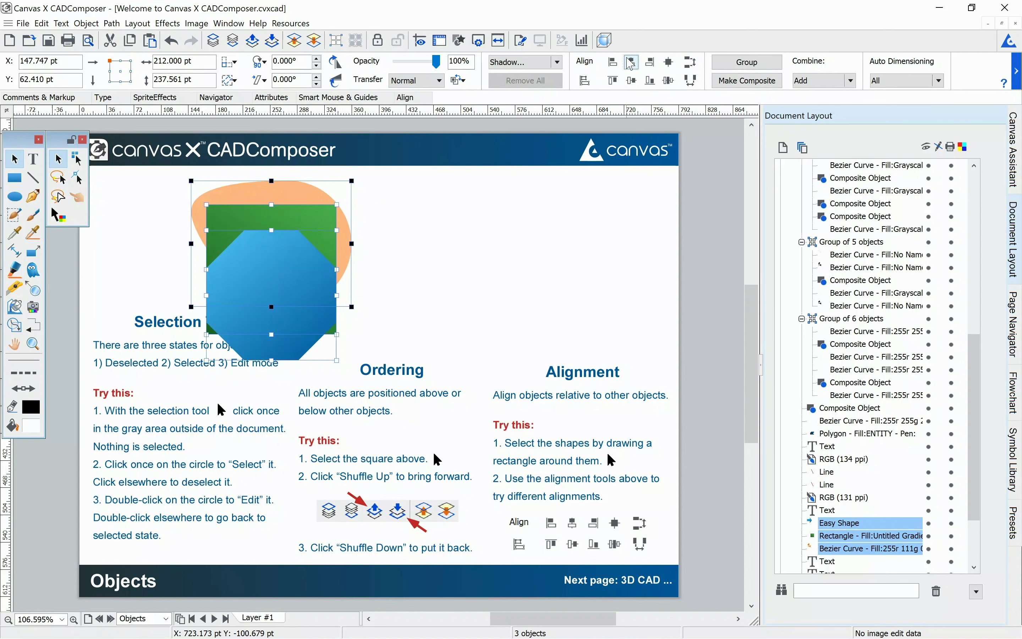
key("ctrl+z")
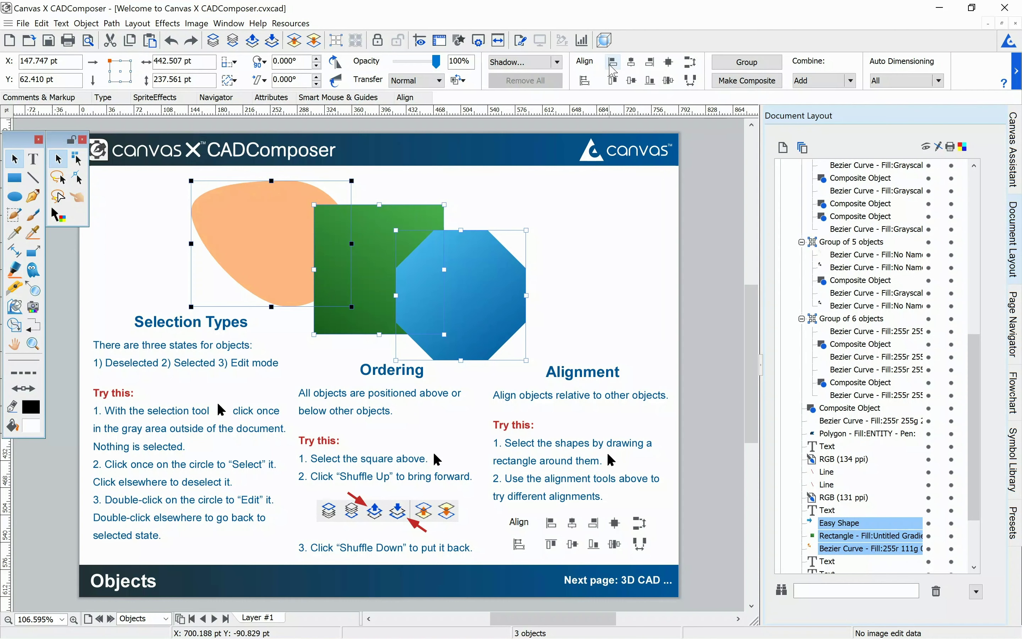
left_click(612, 69)
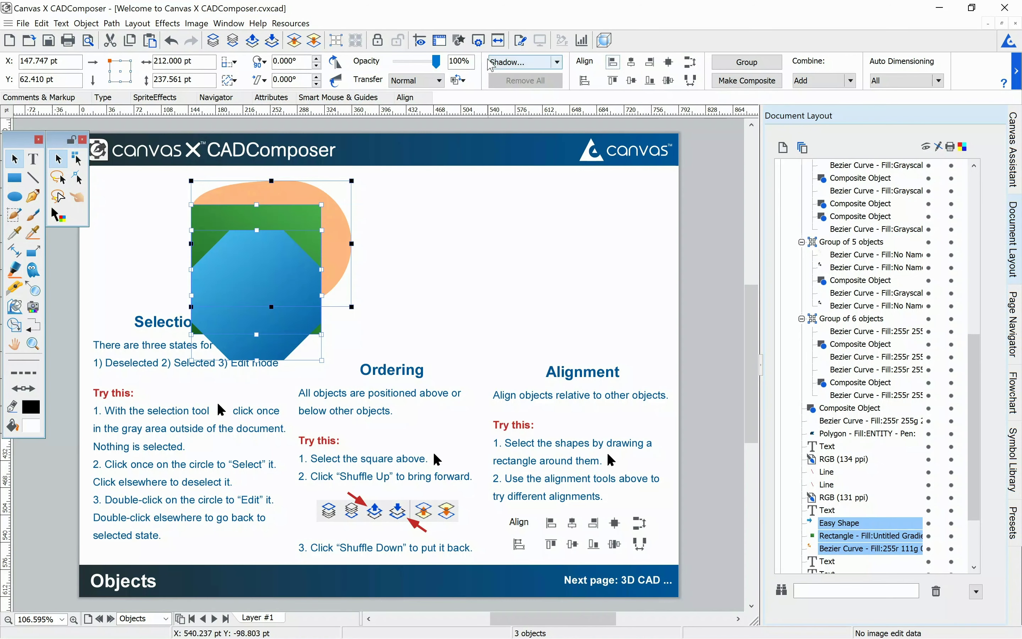
key("ctrl+z")
left_click(563, 251)
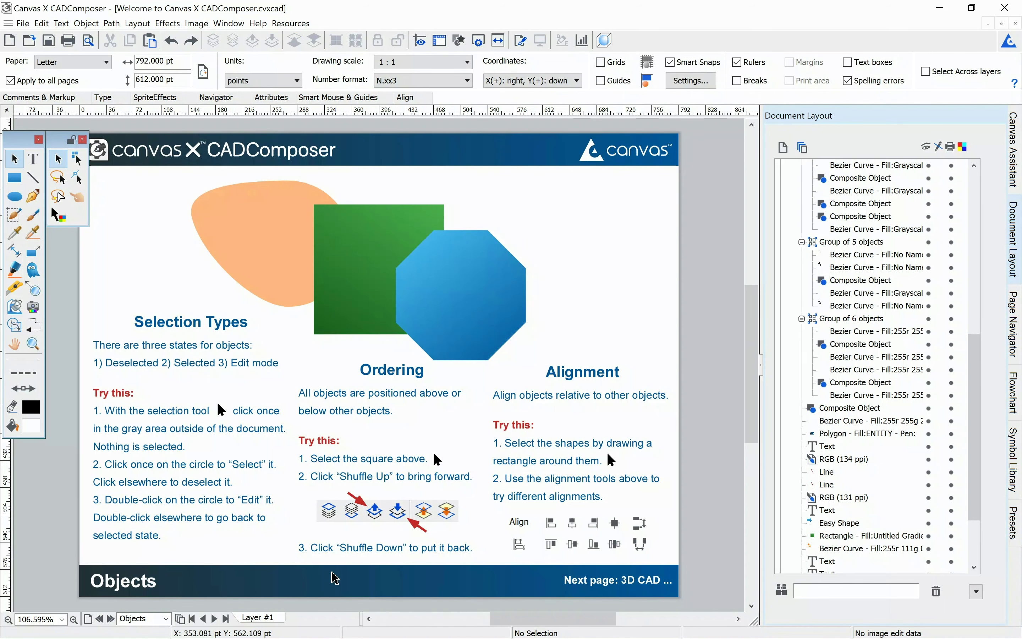
Go to the 3D CAD page and close the floating selection tools palette
left_click(111, 619)
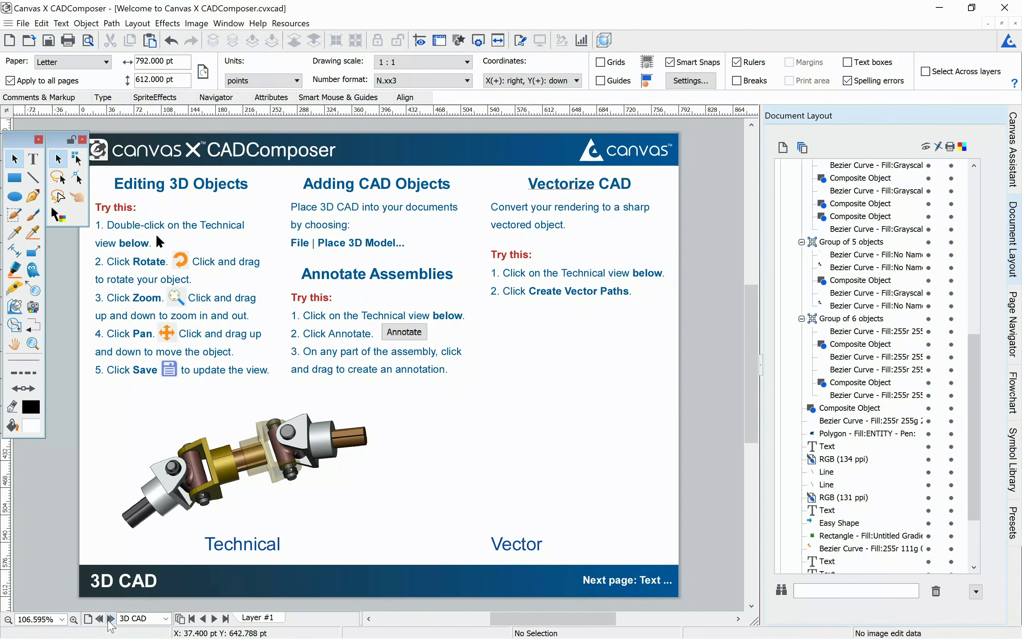
left_click(83, 139)
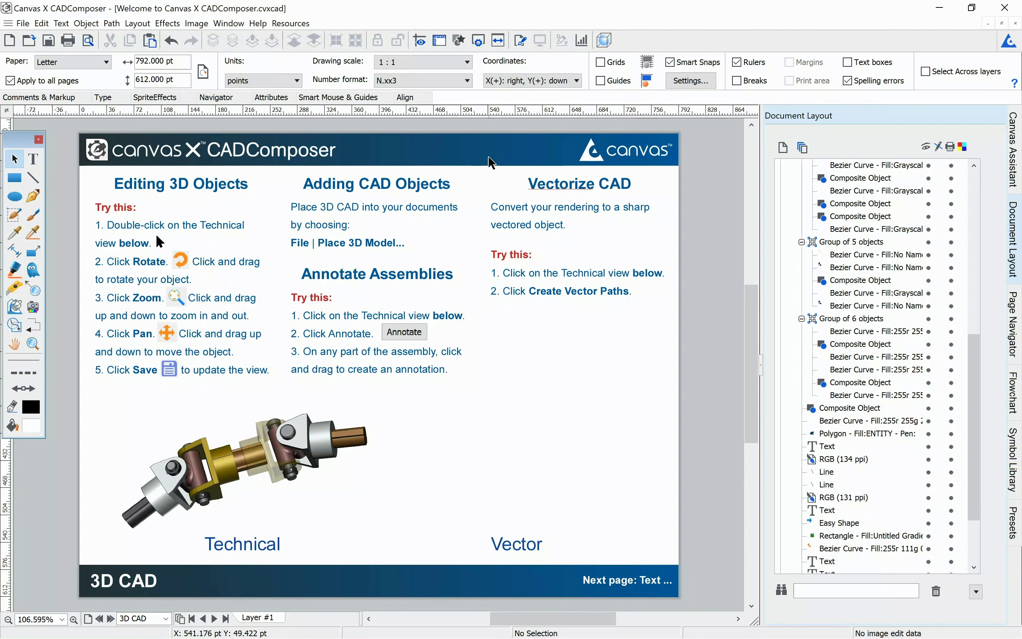
Place the 3D model _micro engine.CATProduct from the CV5_Micro_engine folder, viewing the supported 3D file types first
left_click(23, 23)
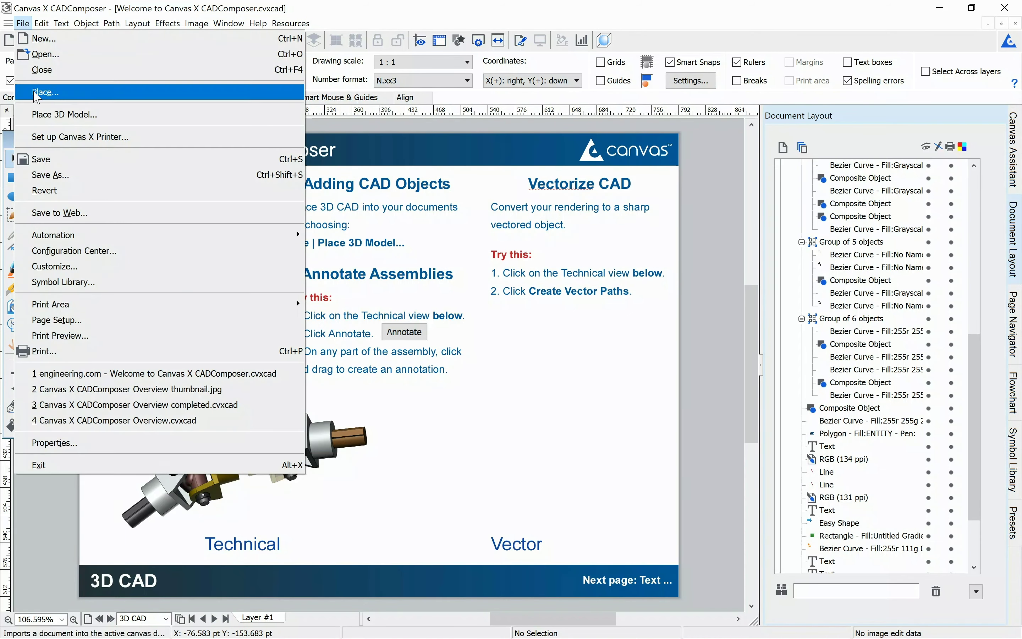
left_click(39, 113)
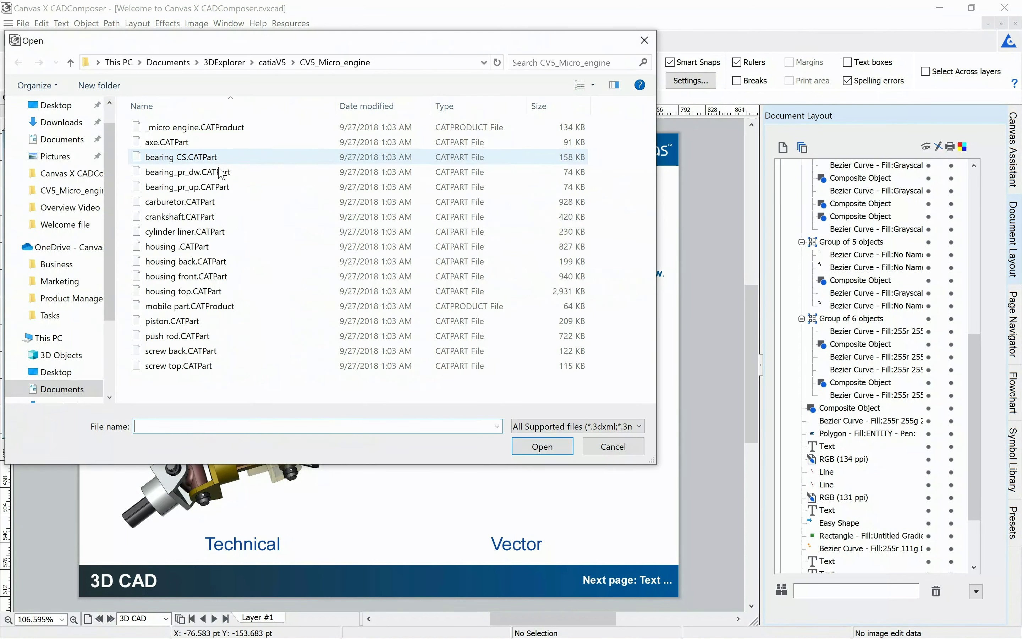
left_click(616, 427)
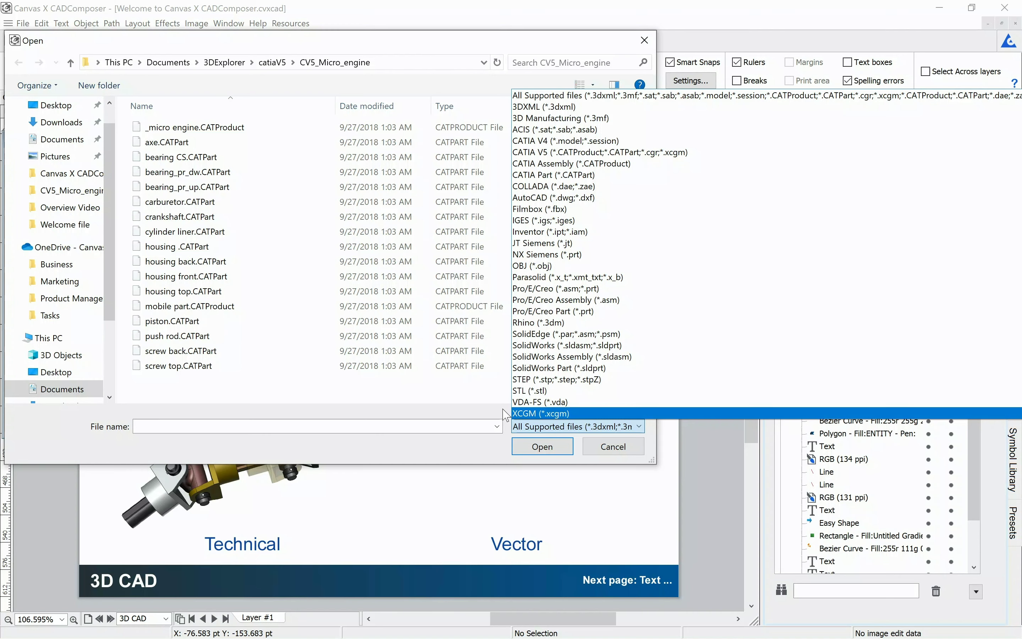
left_click(207, 132)
left_click(296, 128)
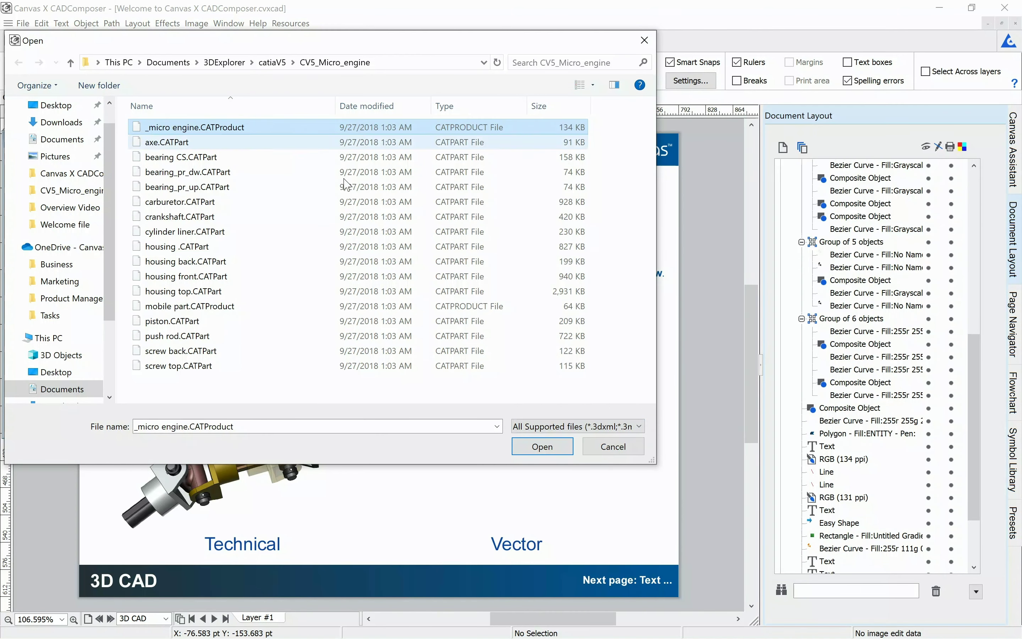
left_click(543, 447)
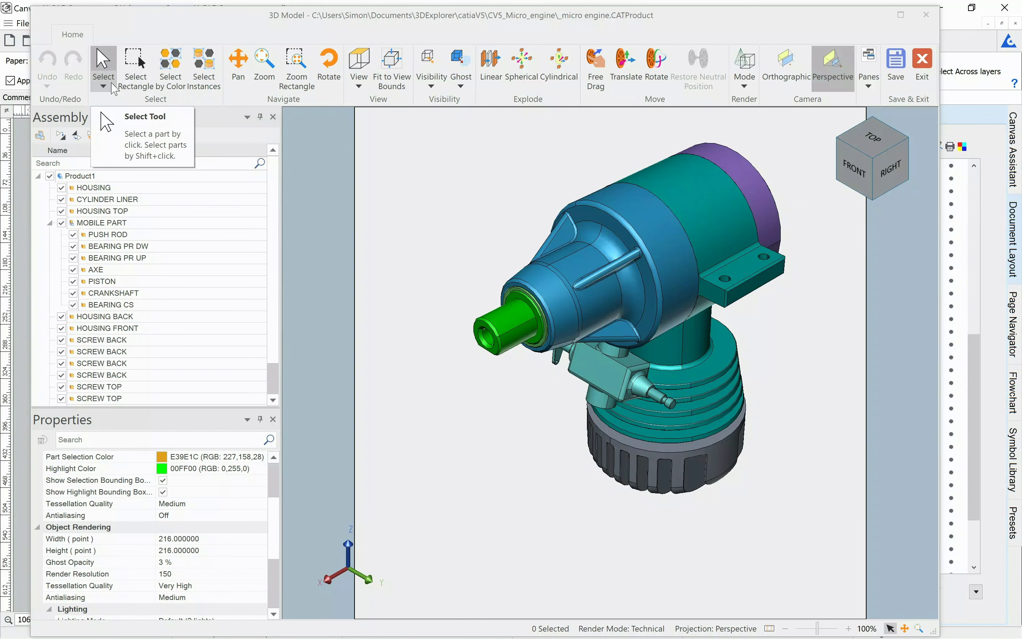
Pan the micro engine model slightly and view it from several angles, ending on its right side
left_click(113, 85)
left_click(113, 85)
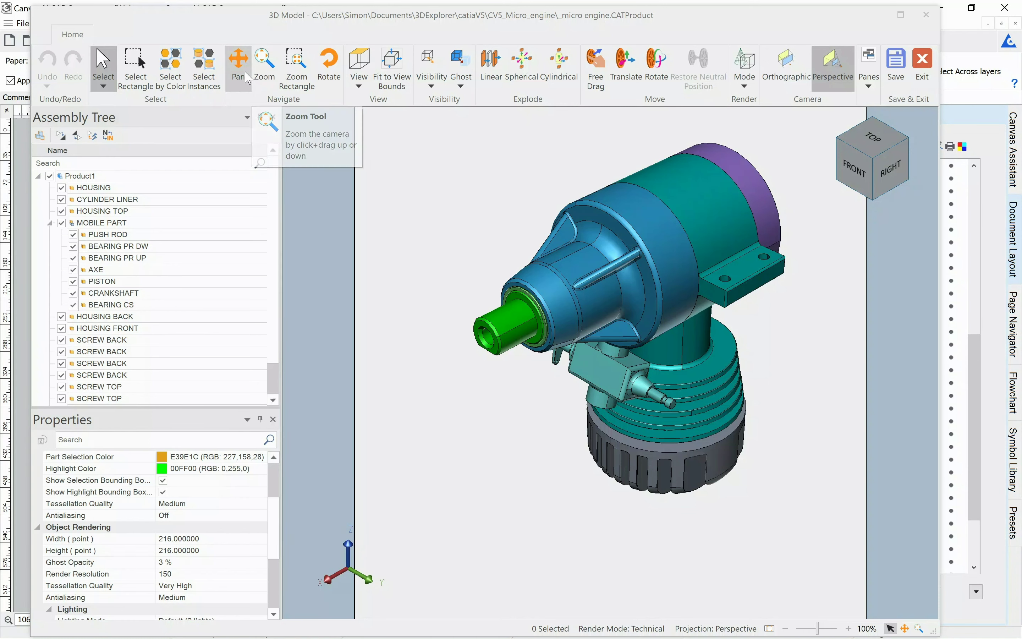
left_click(238, 68)
left_click_drag(596, 266, 595, 269)
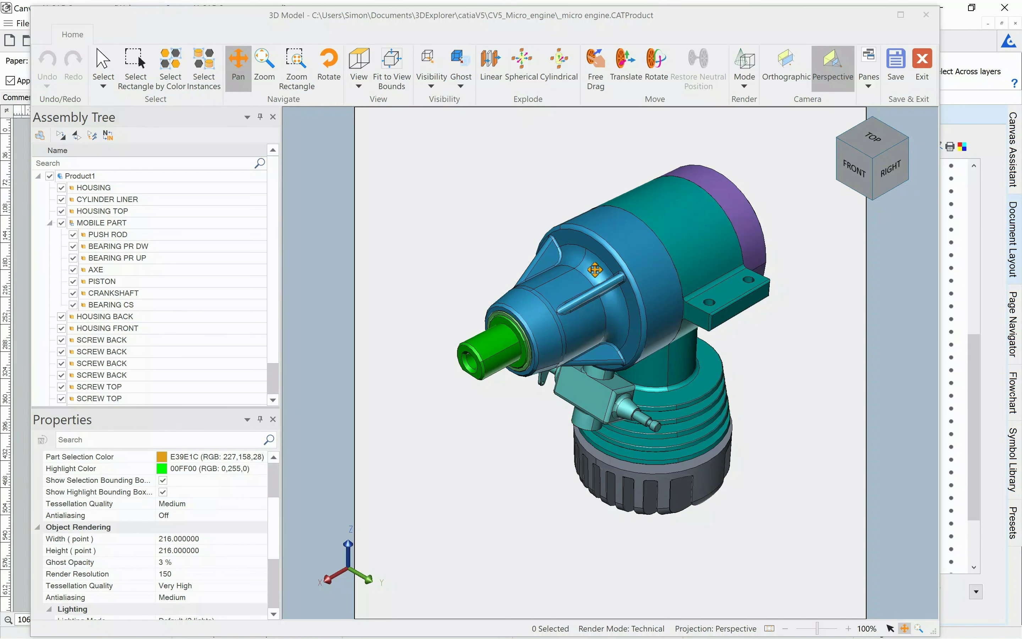
left_click(359, 78)
left_click(373, 129)
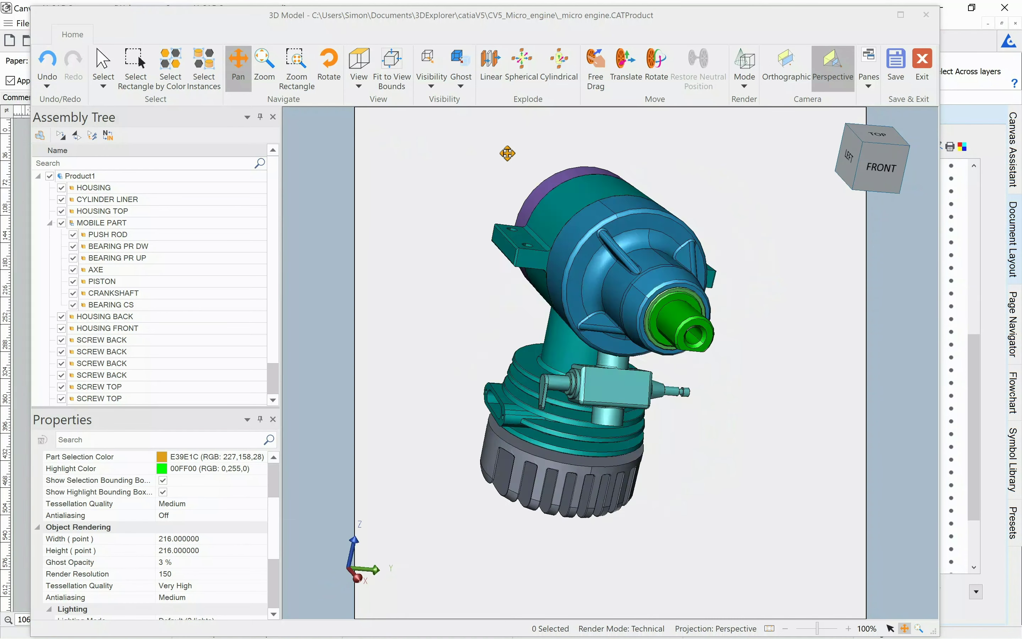
left_click(852, 167)
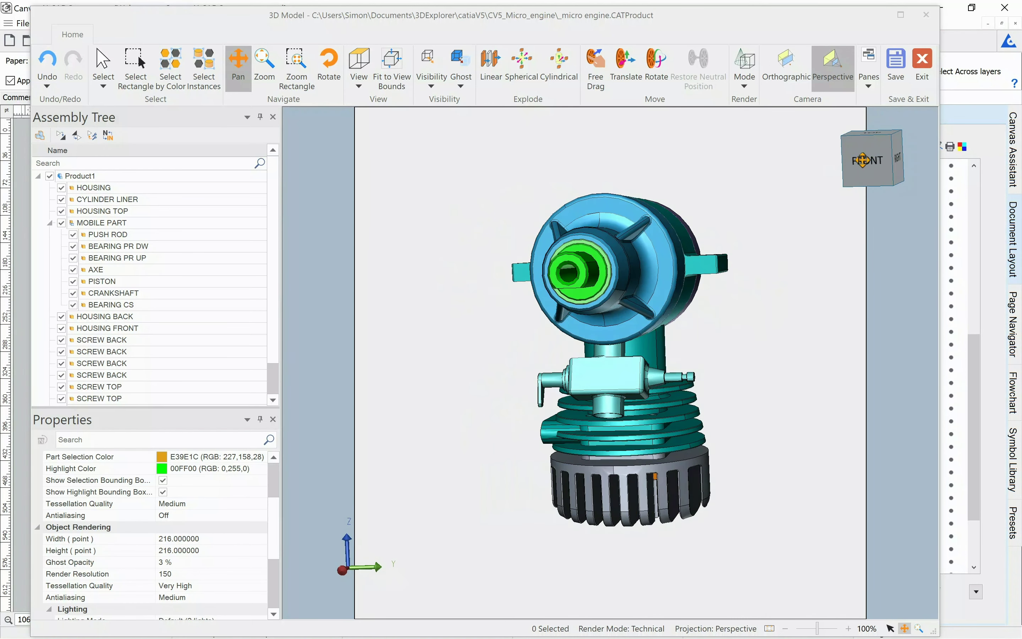
left_click(870, 145)
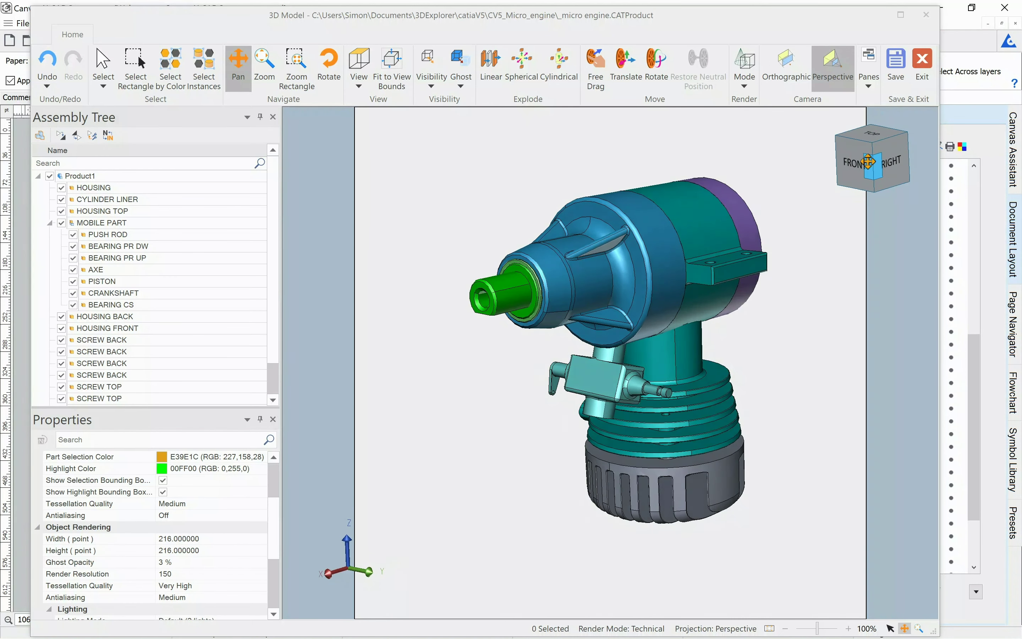
left_click(888, 170)
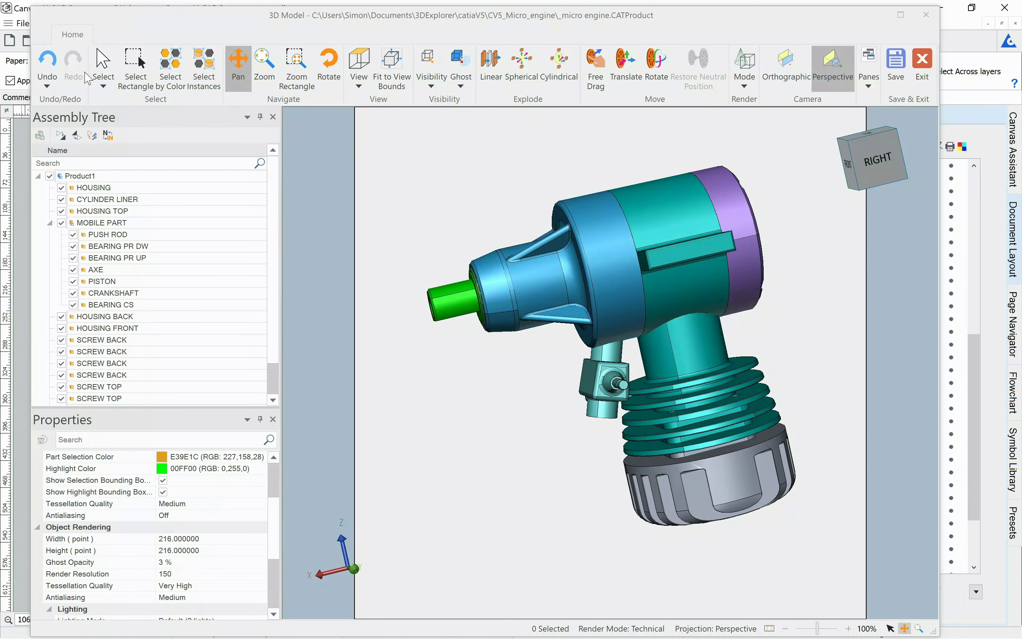
Select the HOUSING part in the model and view the available visibility options
left_click(102, 67)
left_click(657, 224)
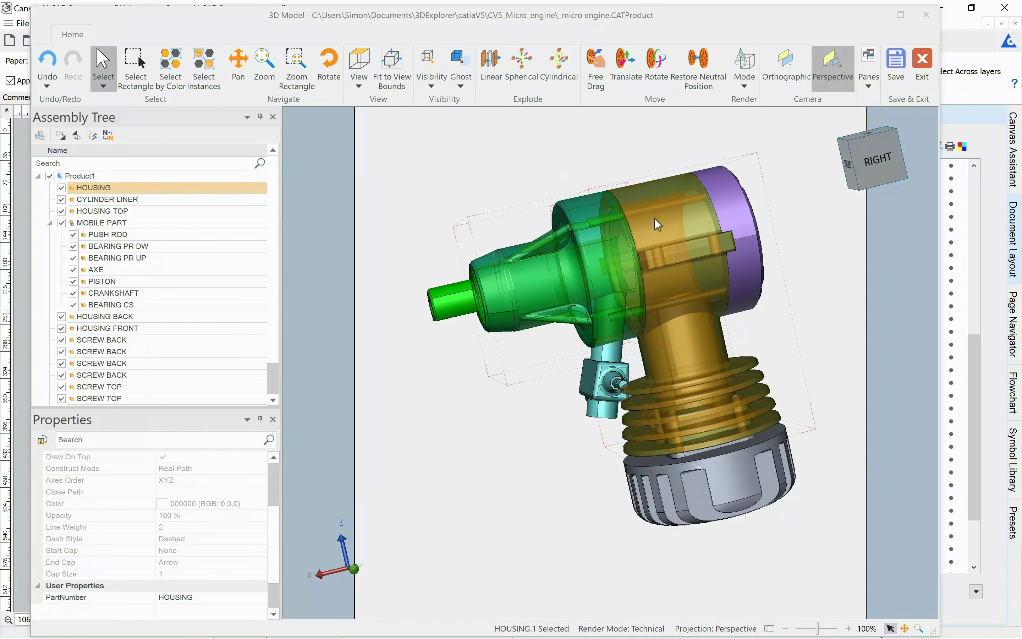
left_click(430, 84)
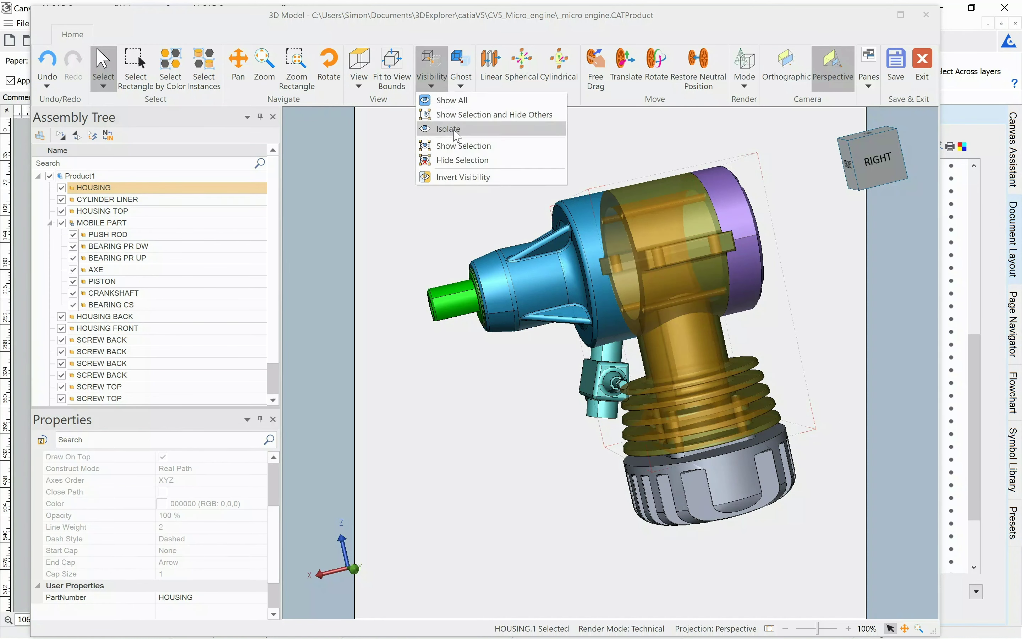
Explode the HOUSING BACK part linearly away from the rear of the housing and switch the camera to Orthographic projection
left_click(732, 215)
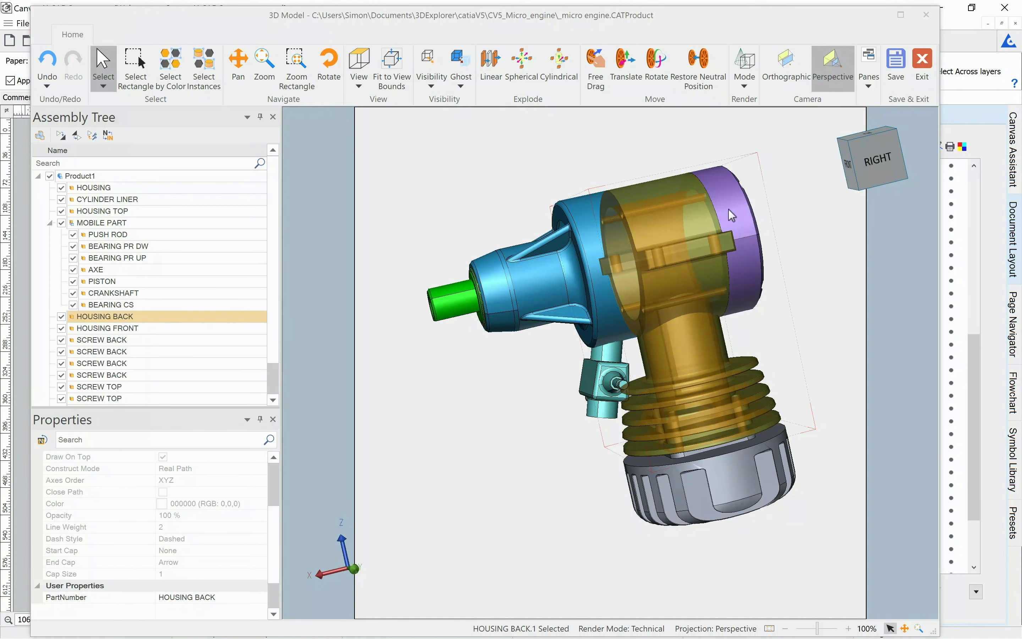
left_click(490, 64)
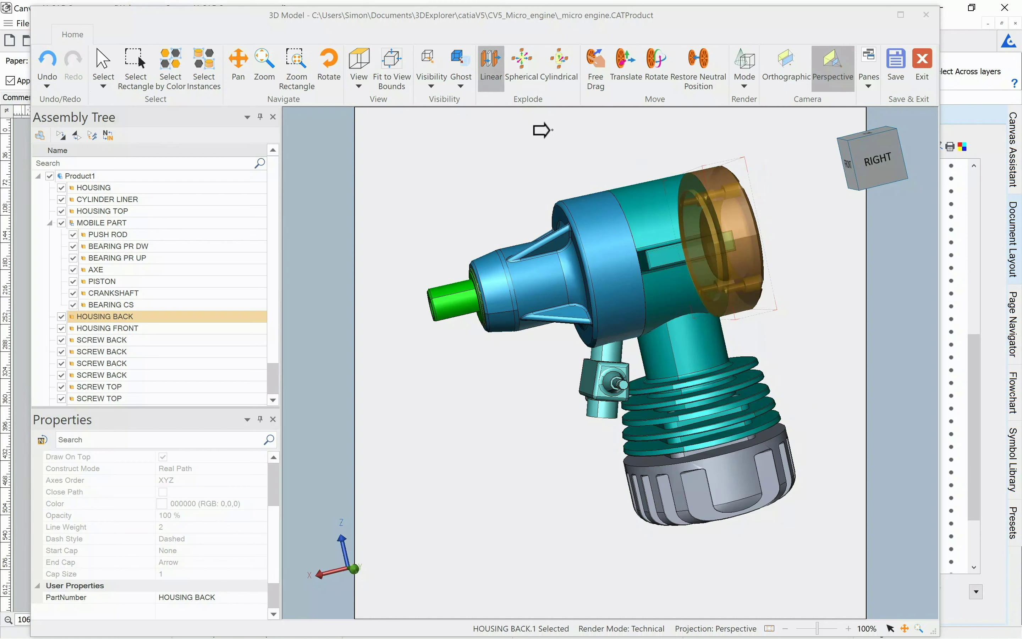
left_click_drag(696, 242, 730, 226)
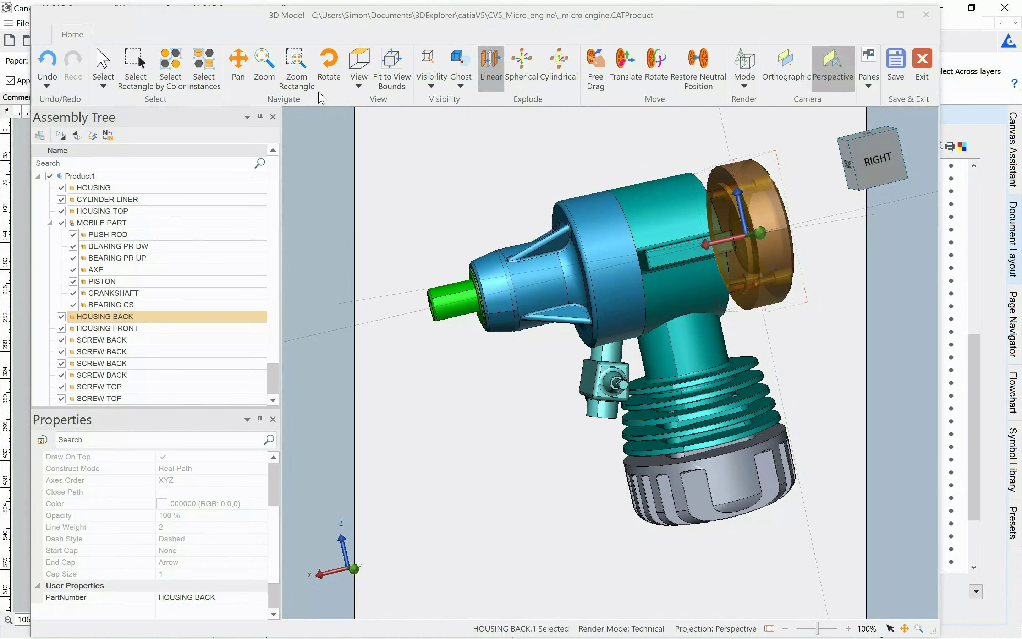
left_click(104, 61)
left_click(787, 66)
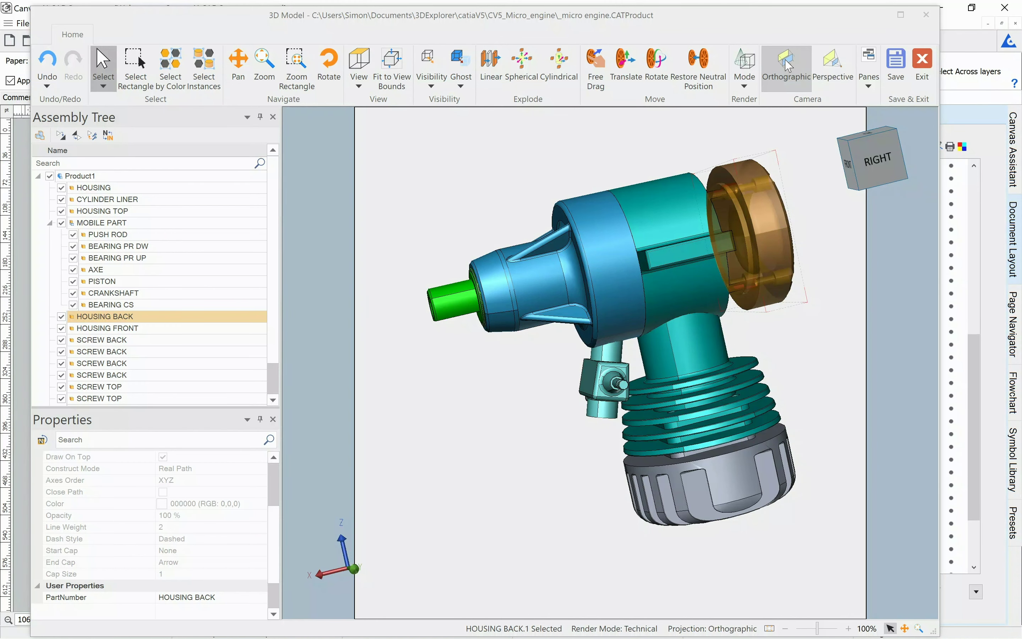
Return the camera to Perspective and try the Silhouette render mode before setting it to Smooth with Outline
left_click(831, 65)
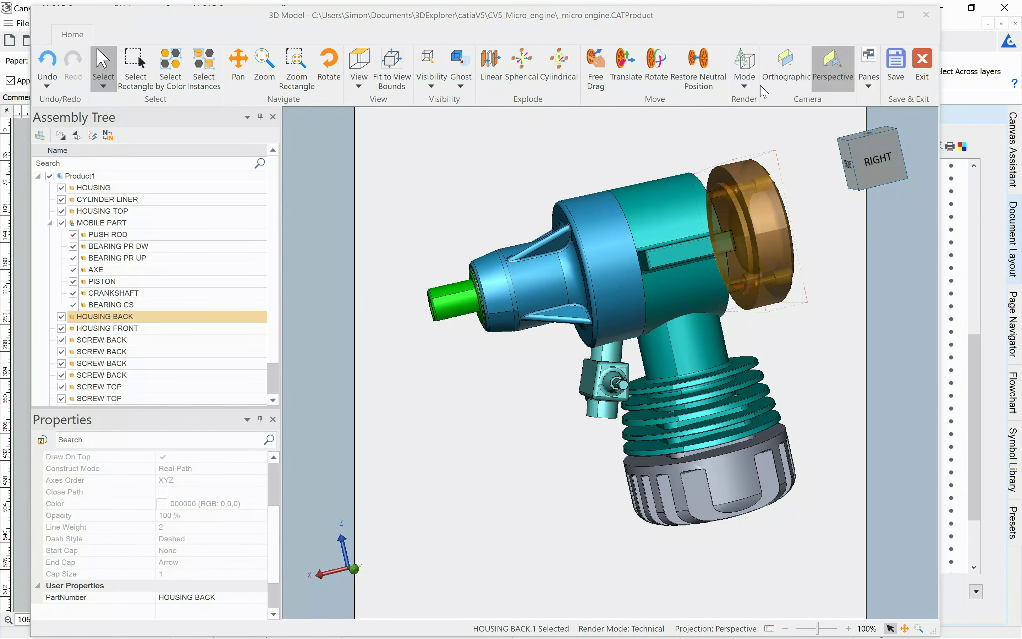
left_click(747, 85)
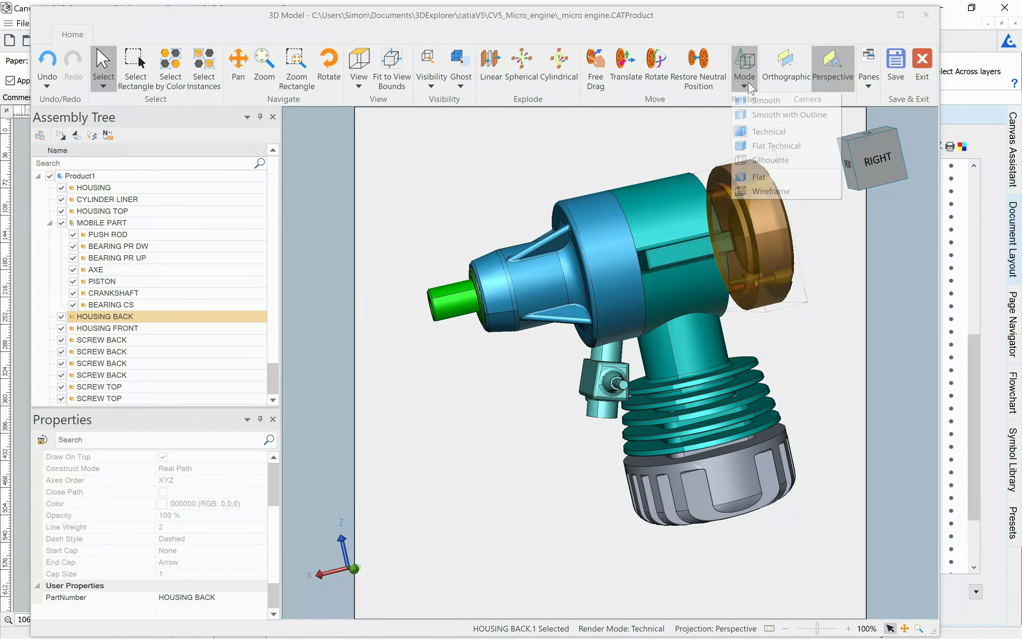
left_click(760, 159)
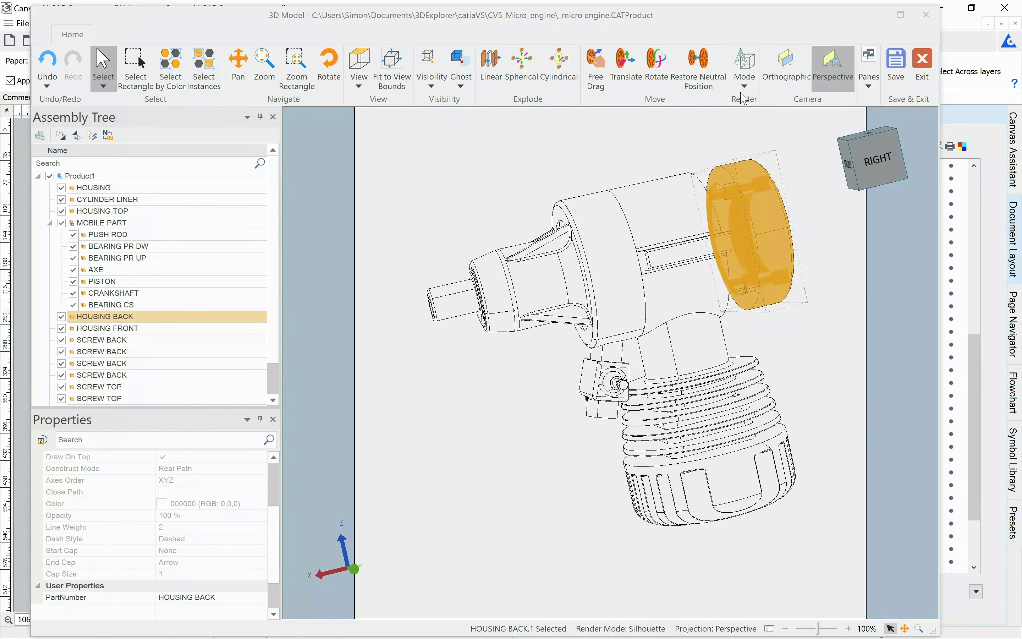
left_click(720, 153)
left_click(744, 84)
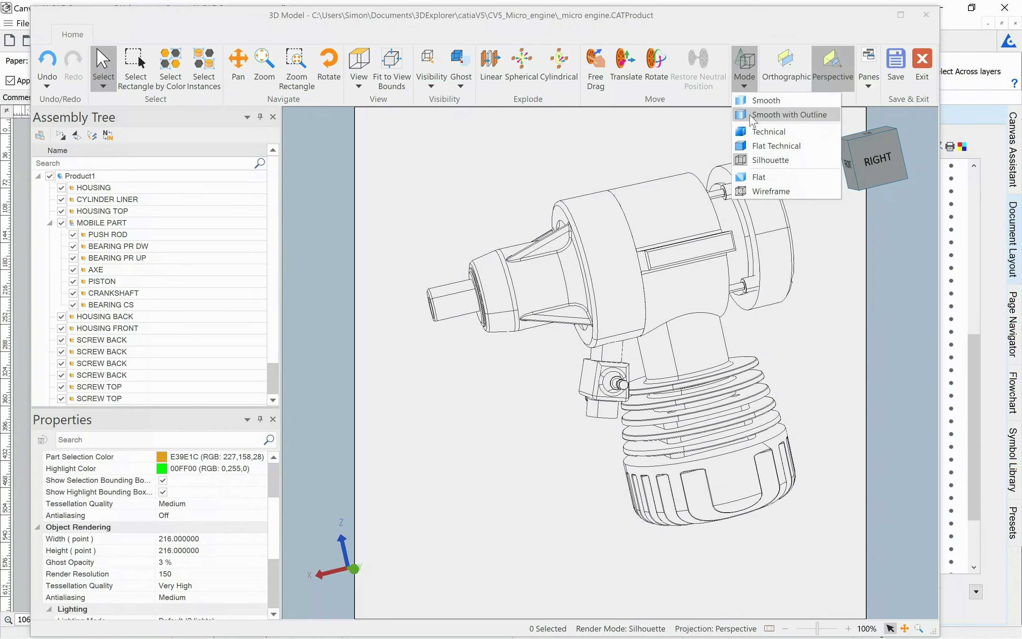
left_click(756, 117)
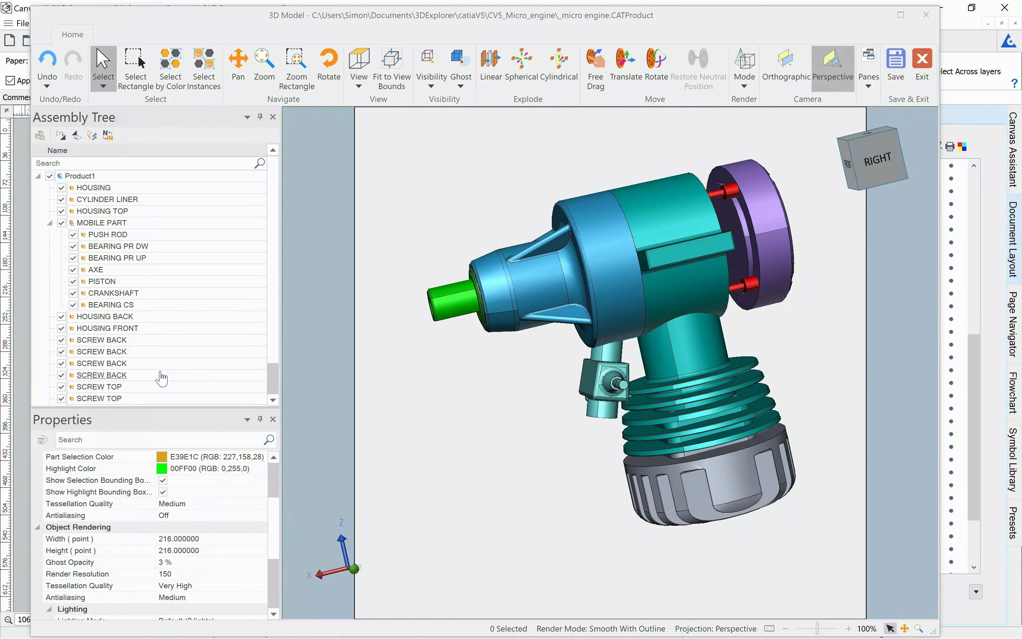
Hide the HOUSING part and review the size, render resolution, tessellation and antialiasing settings under Object Rendering
left_click(61, 188)
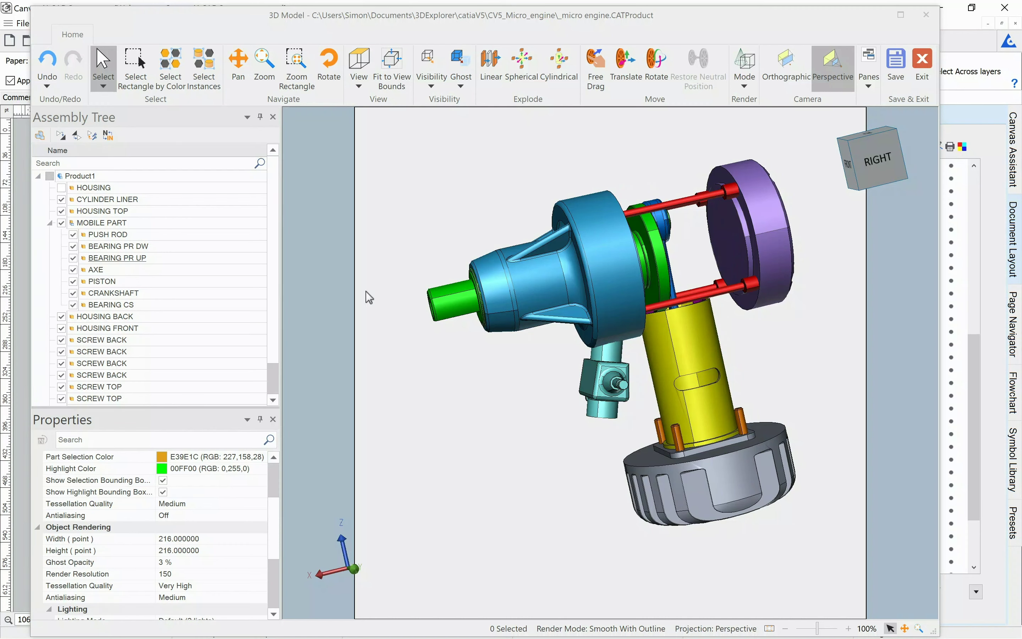
scroll(206, 495, "down", 3)
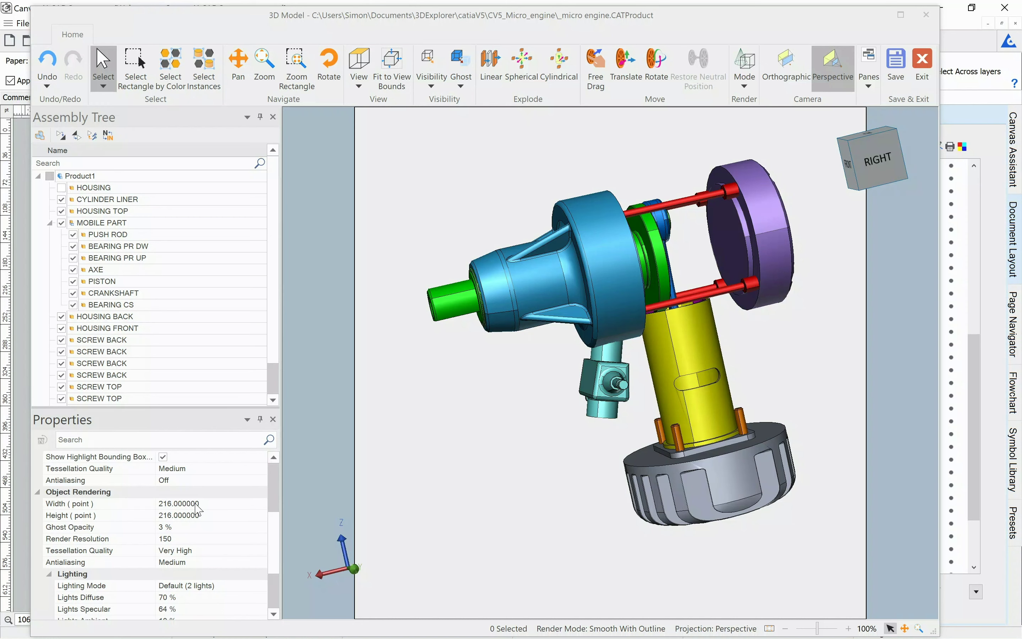
left_click(206, 504)
left_click(186, 539)
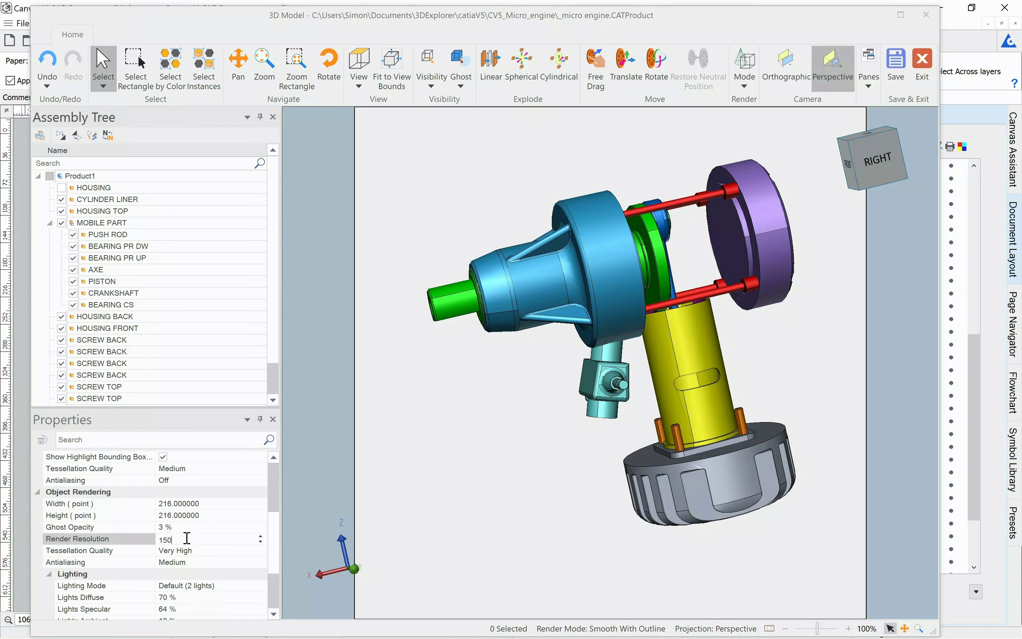
left_click(201, 552)
left_click(201, 563)
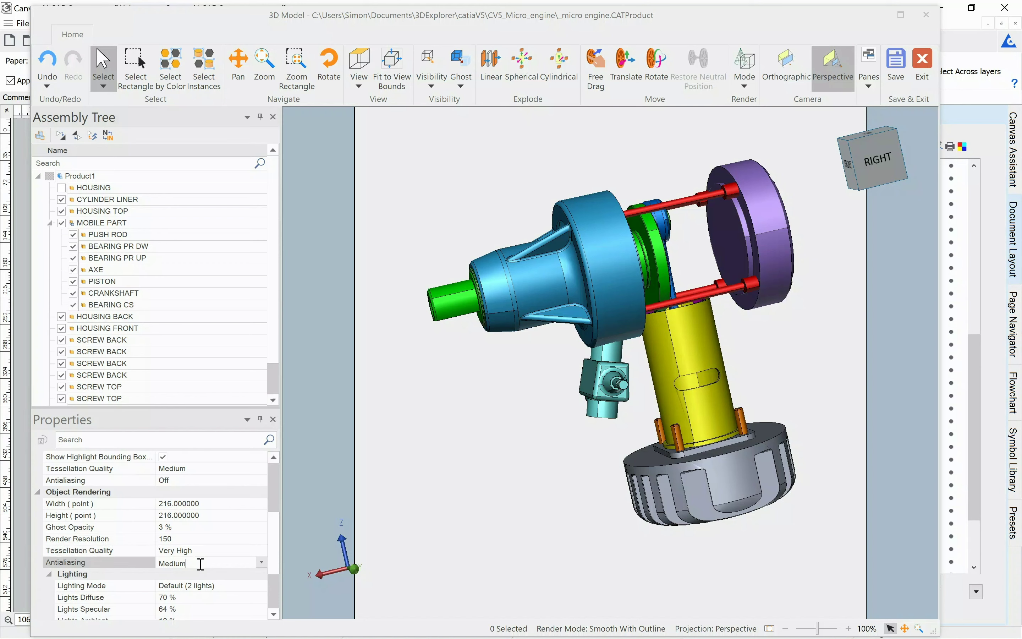
left_click(182, 539)
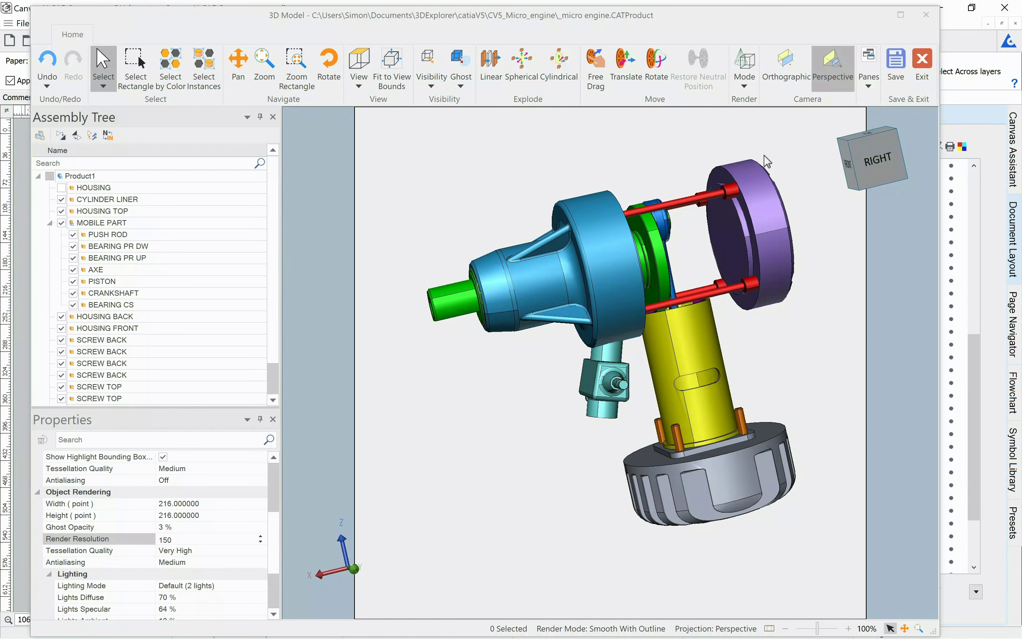
Save the 3D view and place the micro engine model in the empty area above the Vector label
left_click(895, 66)
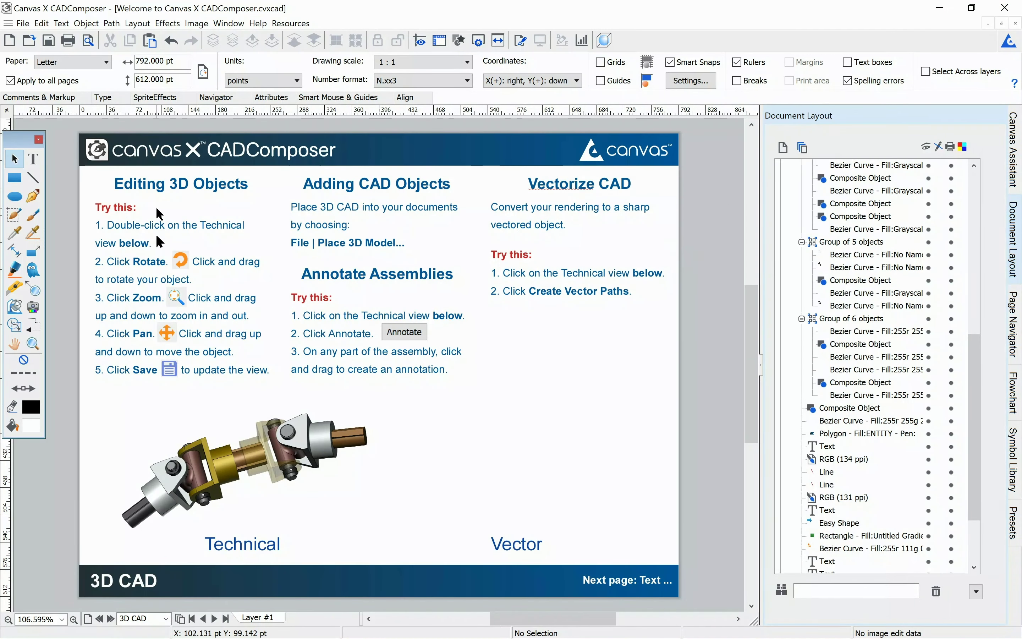
mouse_move(166, 193)
left_mouse_down()
mouse_move(363, 321)
mouse_move(572, 390)
left_mouse_up()
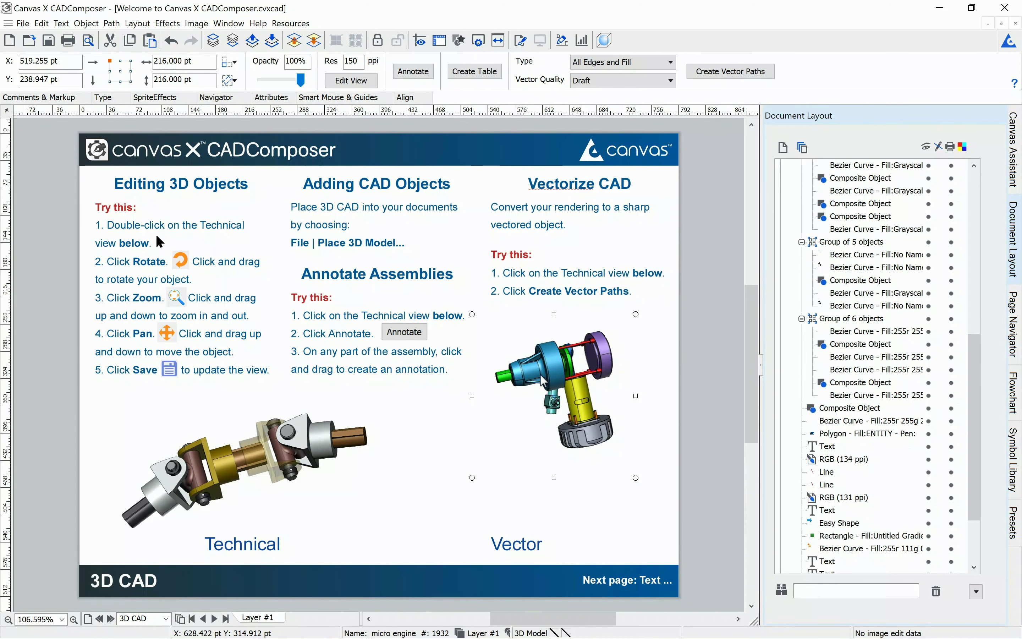
Reopen the placed micro engine for editing, rotate it to show its underside, and save the updated view
double_click(542, 376)
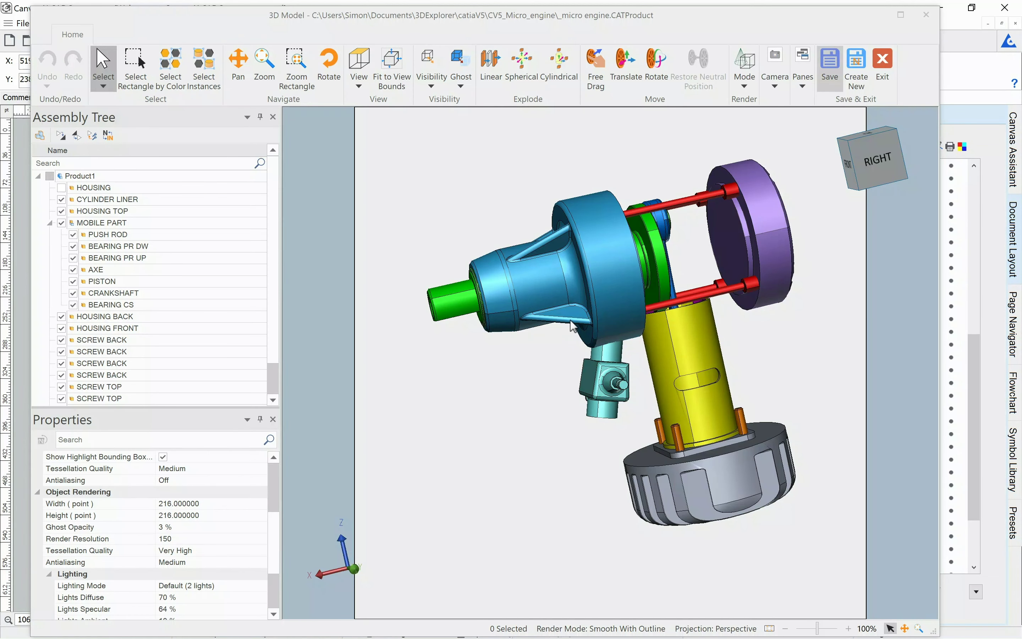
left_click_drag(551, 281, 468, 242)
left_click_drag(640, 267, 615, 284)
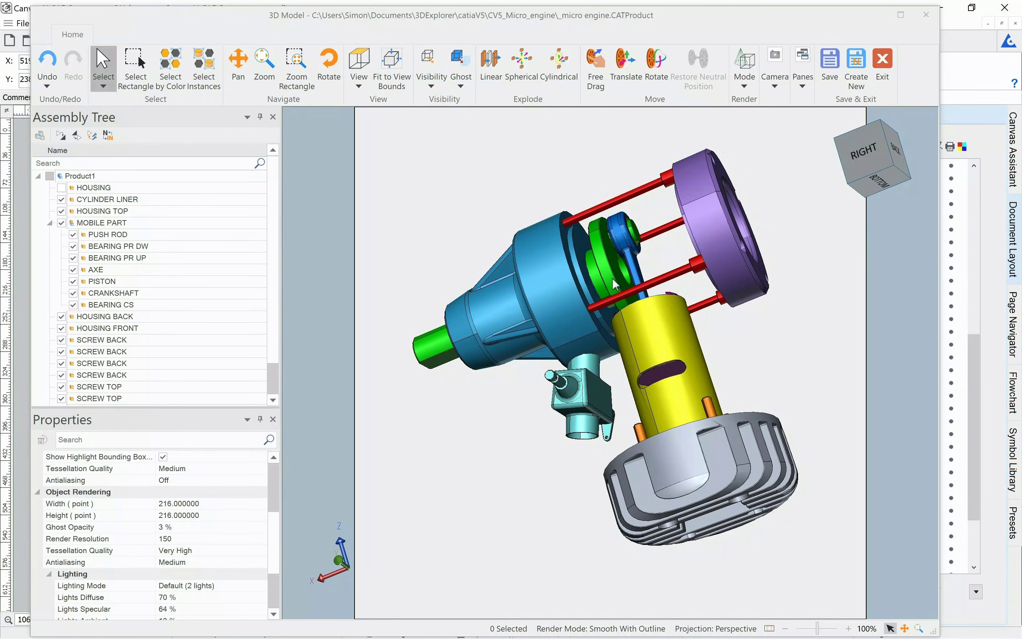
left_click(829, 78)
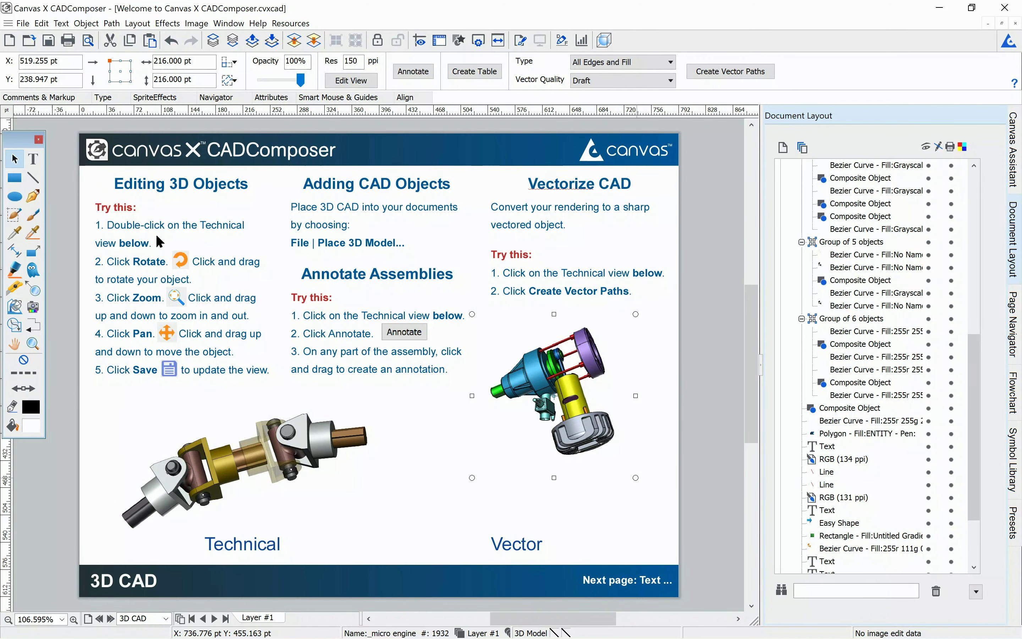
Rotate the micro engine object slightly on the page, and delete it
left_click_drag(640, 484, 657, 503)
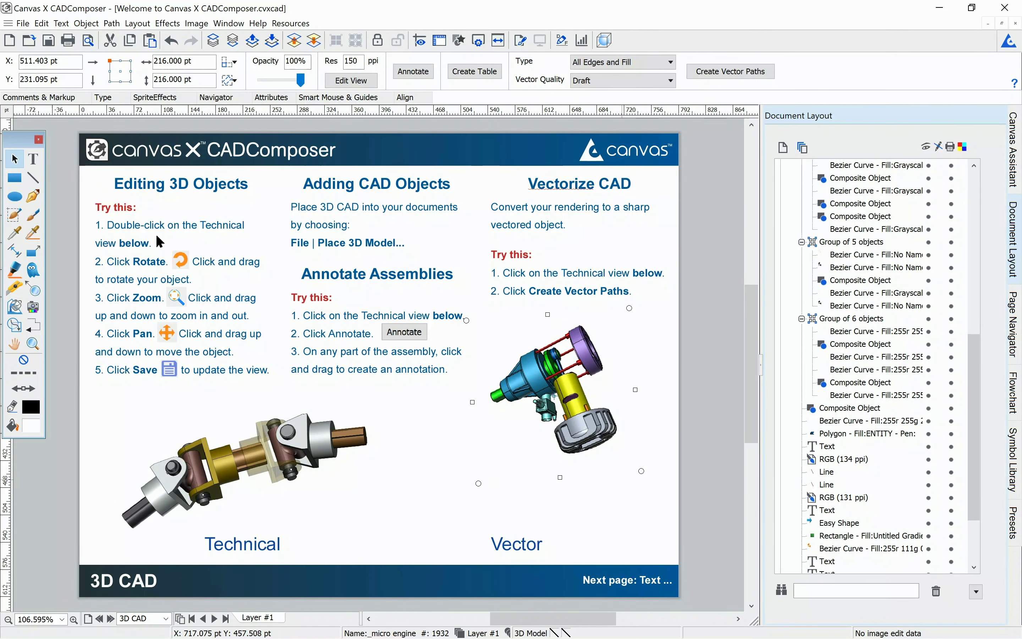
left_click(529, 382)
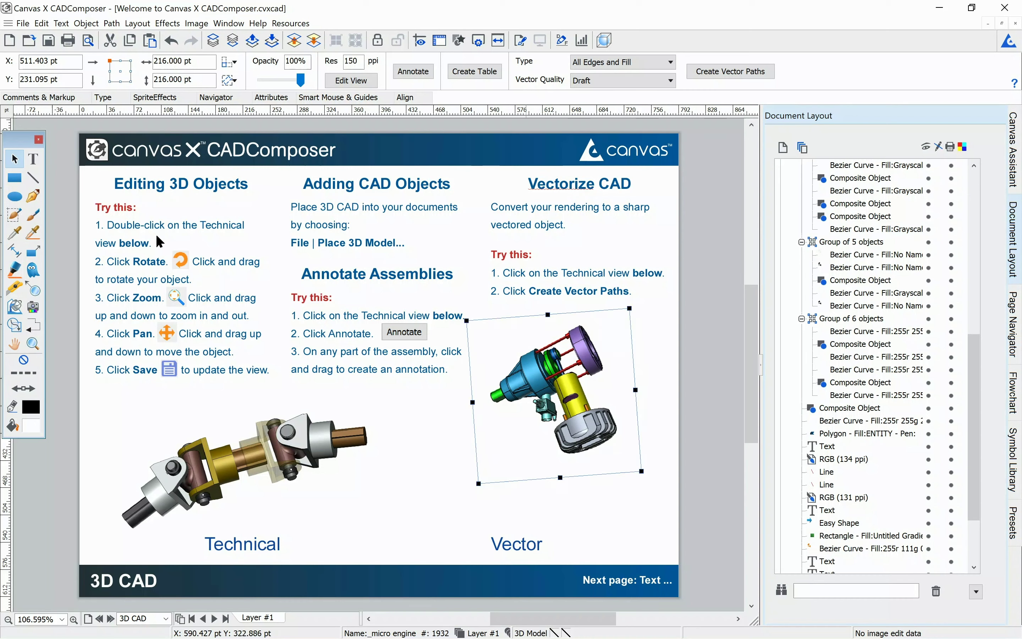
key("Delete")
Create a parts table from the universal joint model with Item No., Name and Quantity columns, using All Parts with Groups
left_click(272, 450)
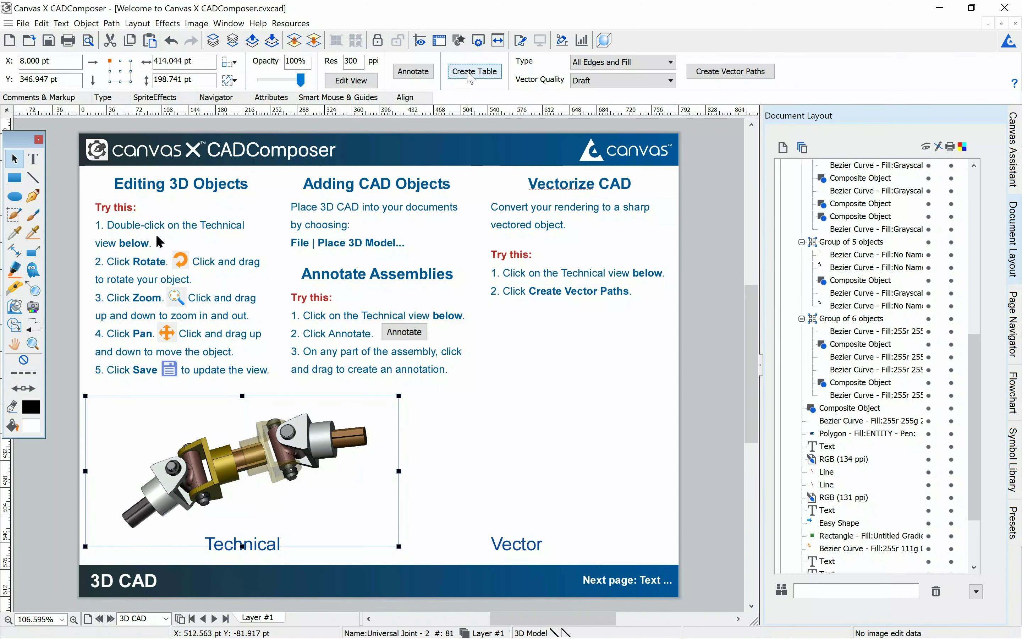
left_click(471, 73)
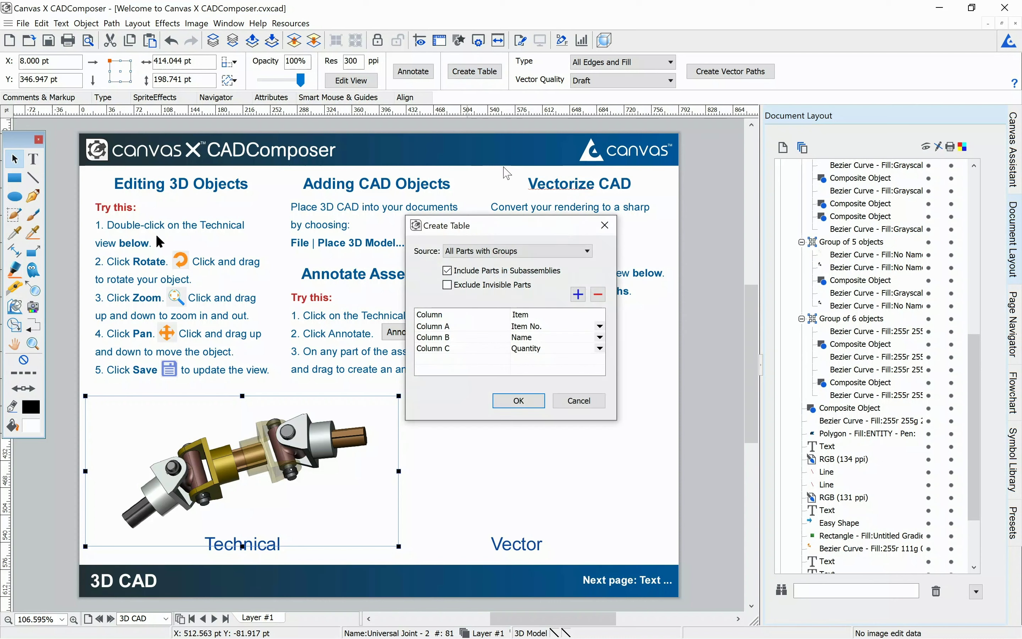
left_click(535, 402)
left_click(533, 393)
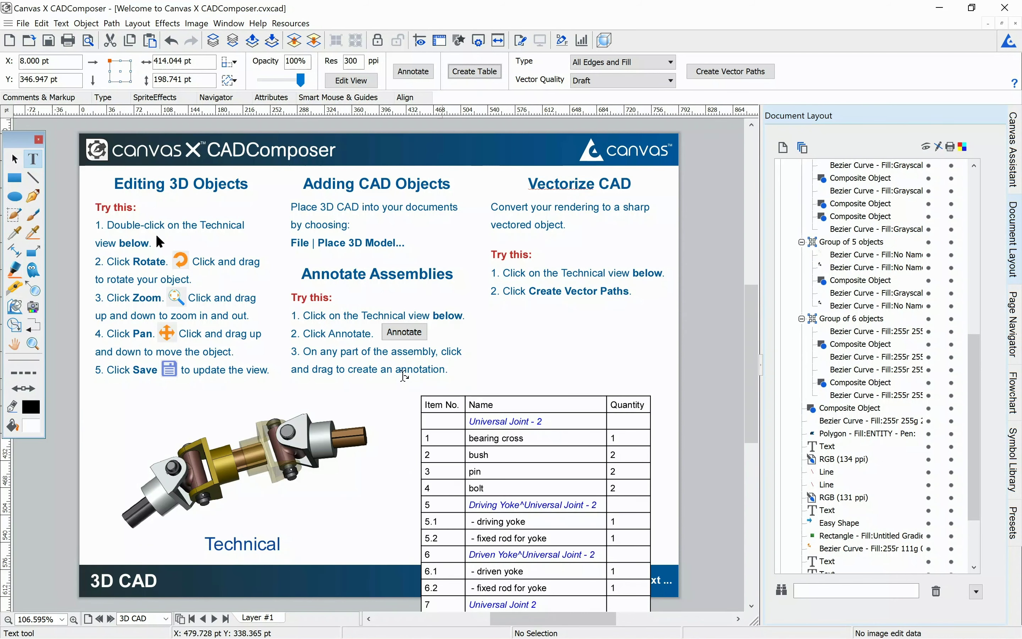
Annotate the fixed rod and the driven yoke of the universal joint with their instance names above the model
left_click(15, 159)
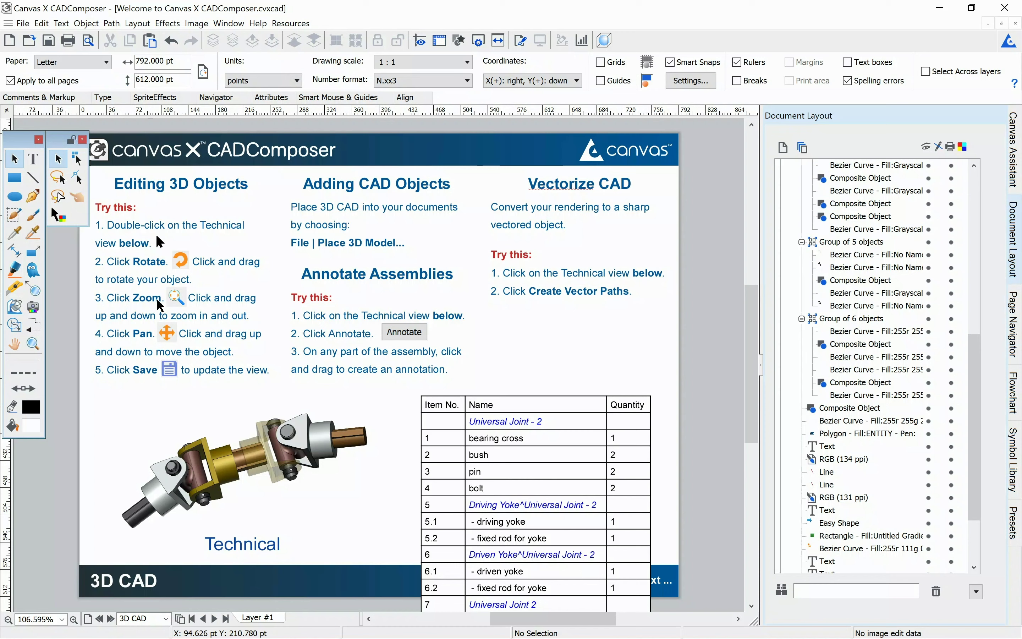
left_click(279, 434)
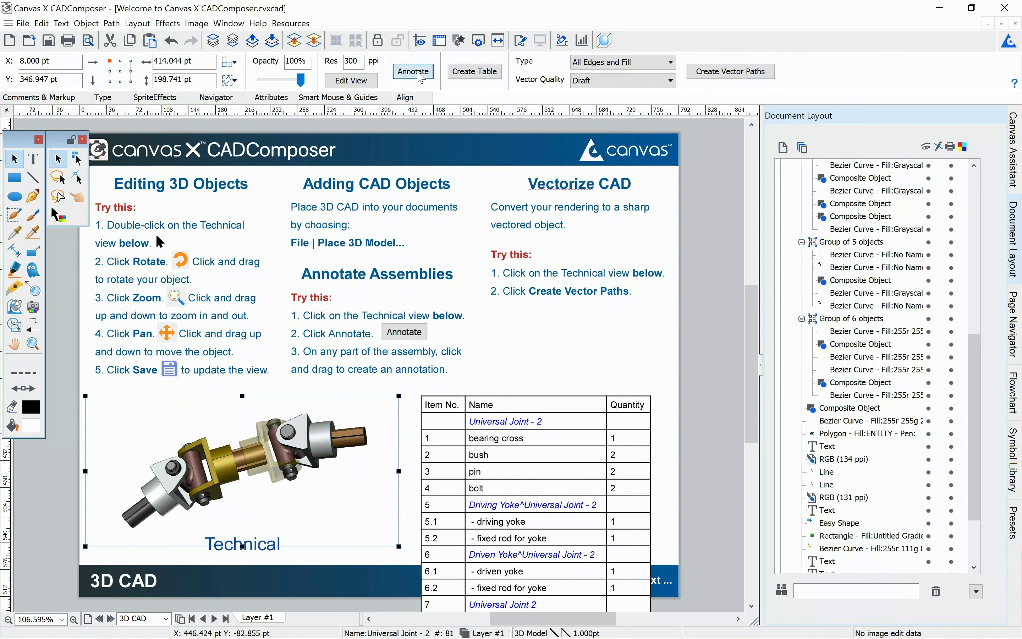
left_click(420, 73)
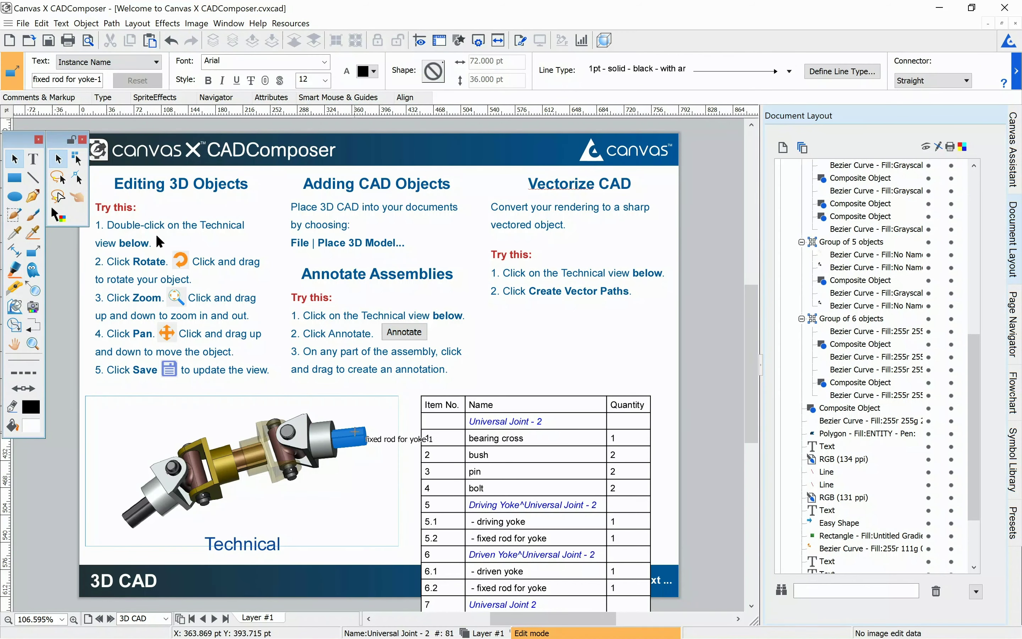
mouse_move(355, 431)
left_mouse_down()
mouse_move(356, 403)
mouse_move(295, 412)
mouse_move(273, 402)
left_mouse_up()
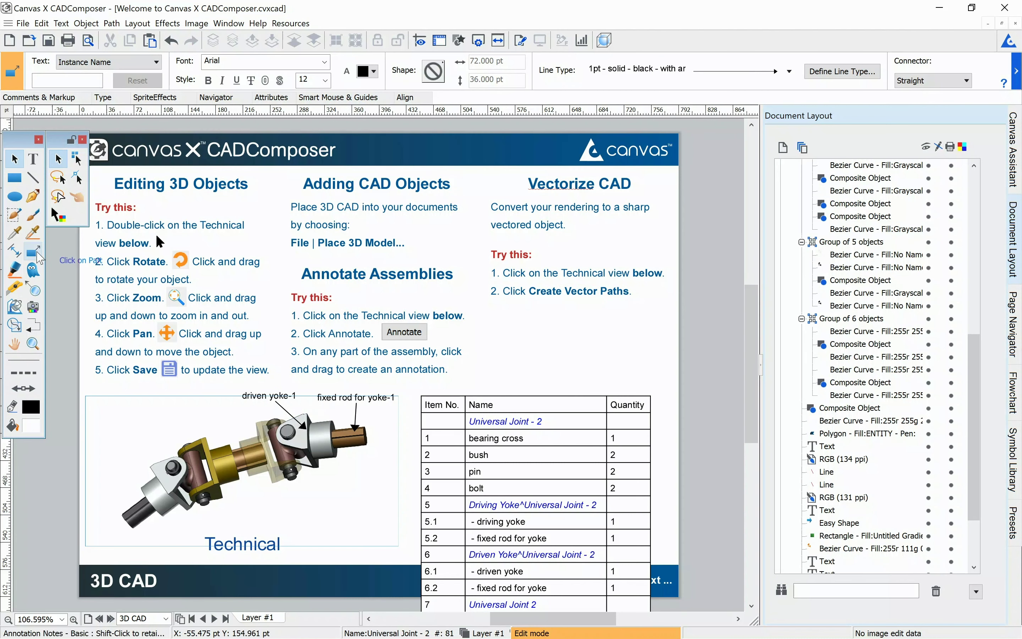
Add an oval 200% zoom lens detailing the pivot in the gold yoke, and examine the rendered model up close
left_click(34, 292)
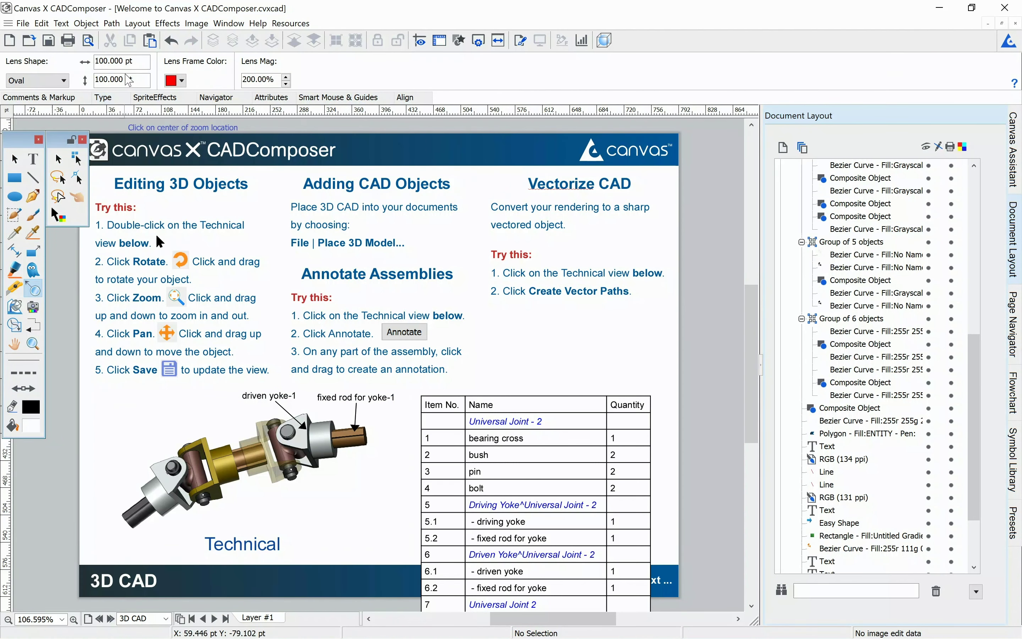
left_click(182, 456)
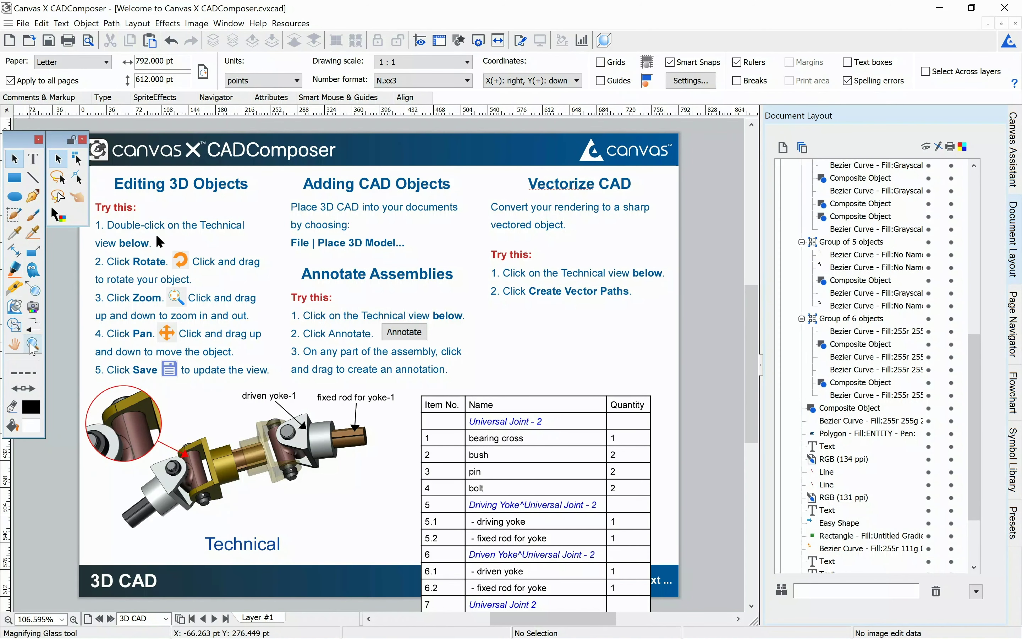
left_click(33, 343)
left_click_drag(184, 433, 224, 460)
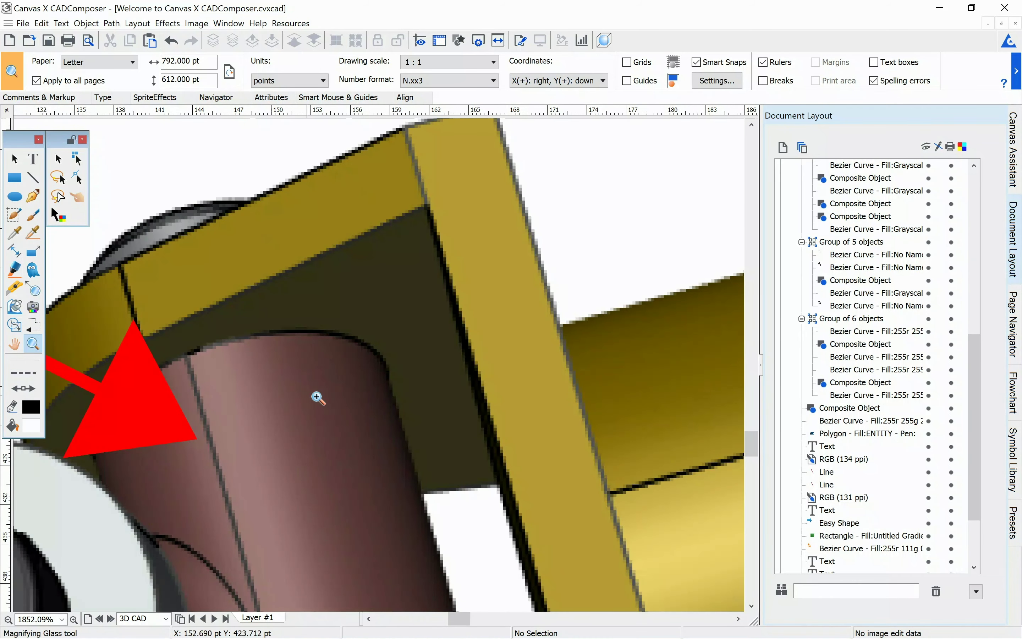
left_click(14, 159)
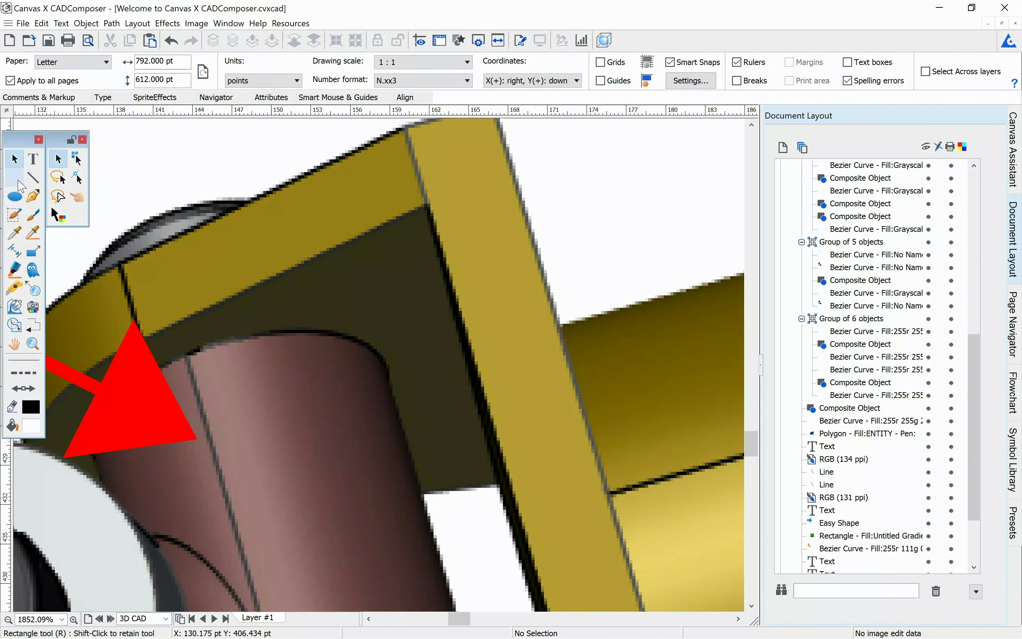
left_click(498, 41)
Create vector paths from the universal joint model, accepting the Orthographic camera and Flat Technical mode
left_click(331, 423)
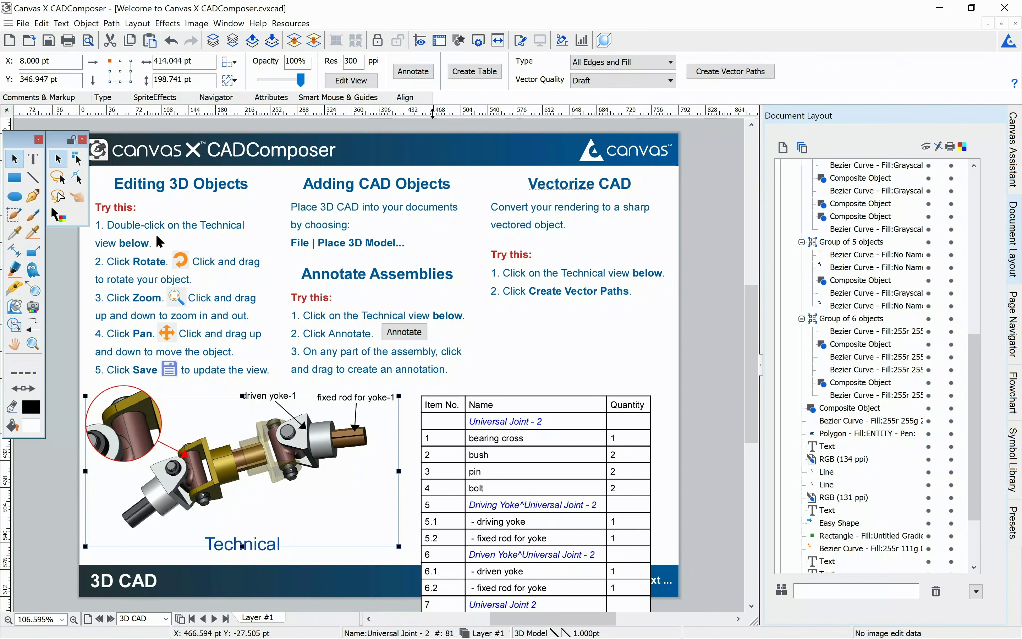
left_click(743, 73)
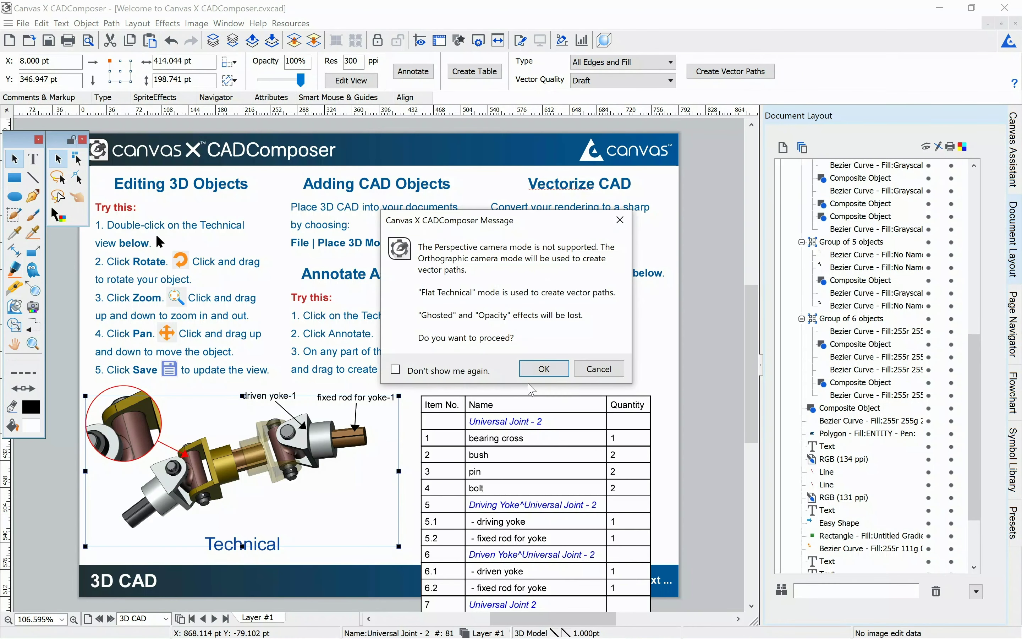
left_click(531, 371)
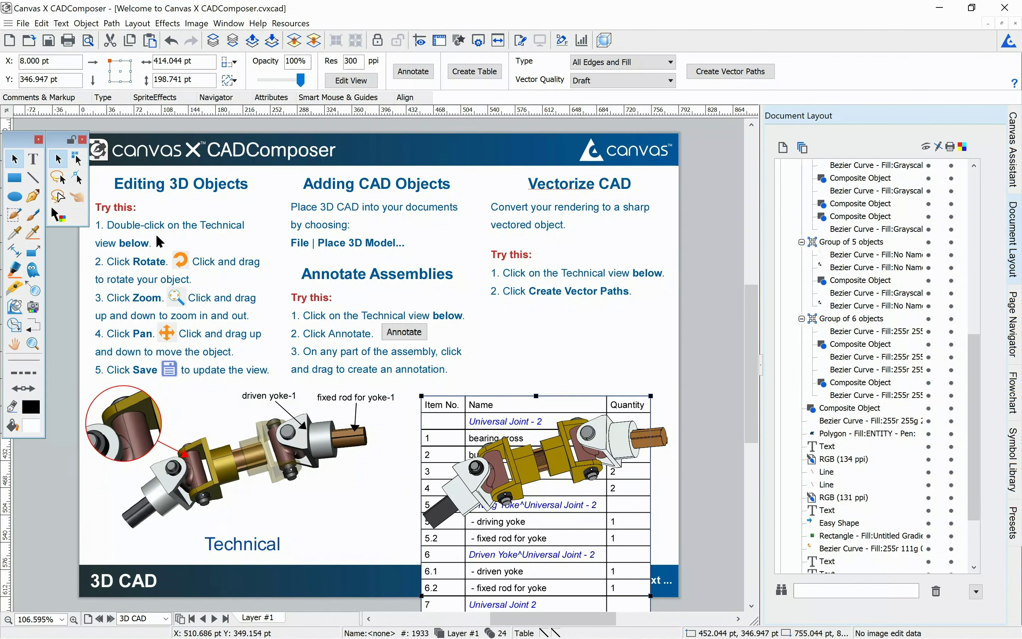
Delete the parts table overlapping the vector drawing and move the drawing to sit above the Vector label
left_click(504, 474)
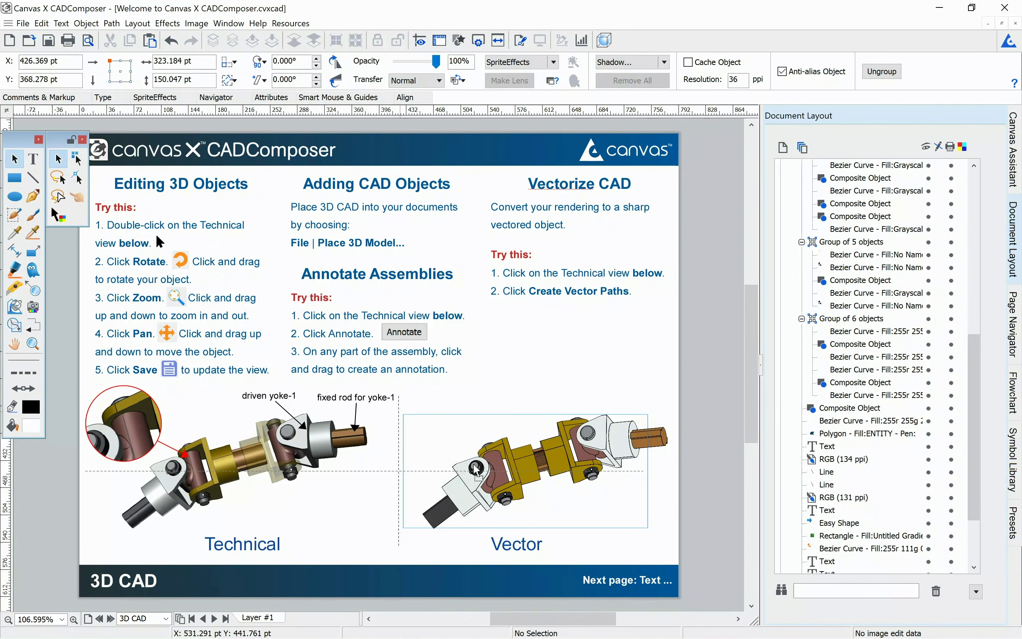
left_click(33, 343)
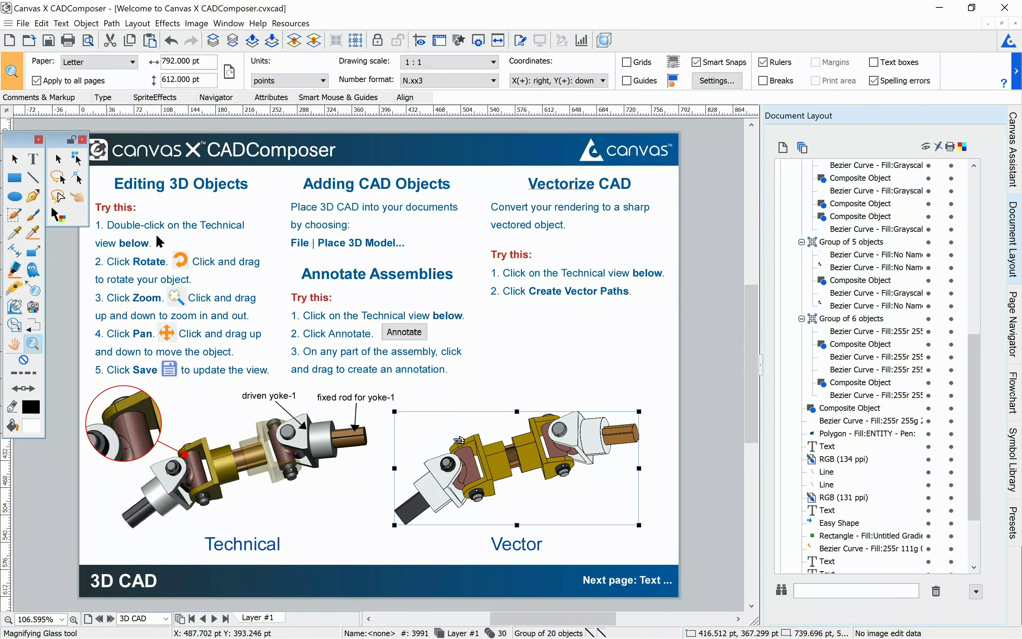
left_click_drag(451, 439, 524, 463)
left_click(498, 40)
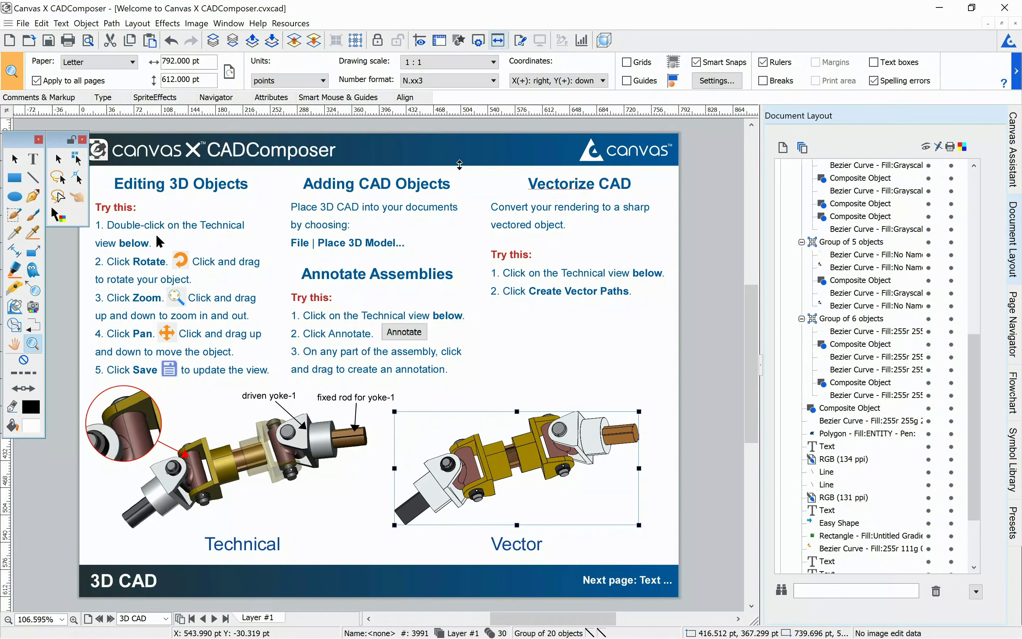
Go to the Text page of the document
left_click(110, 618)
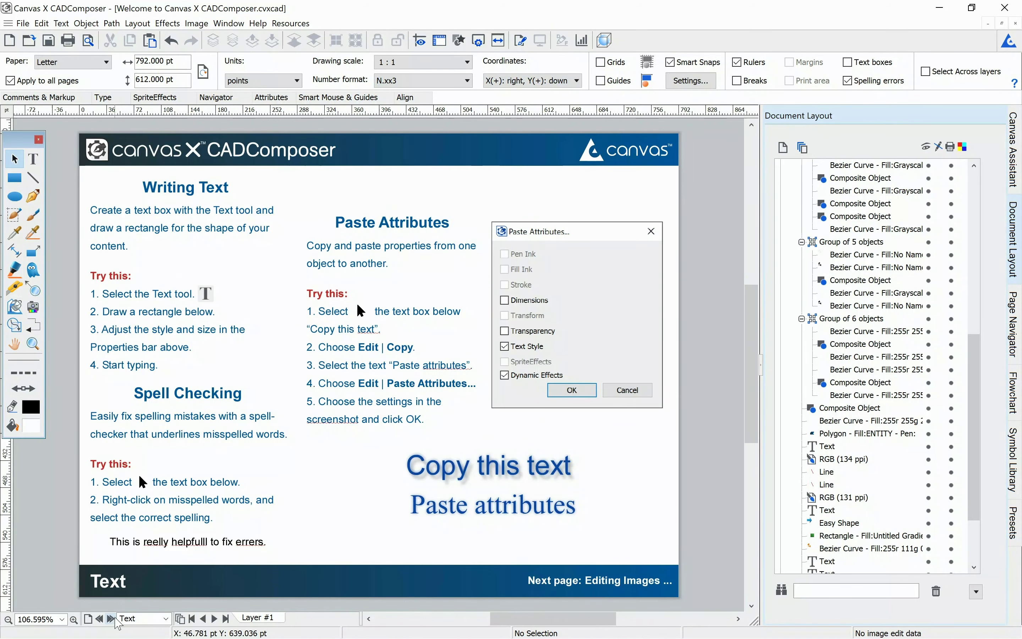
Show the page thumbnails and add a red text box about 200 pt wide reading "Hello" above the Paste Attributes heading
left_click(1010, 332)
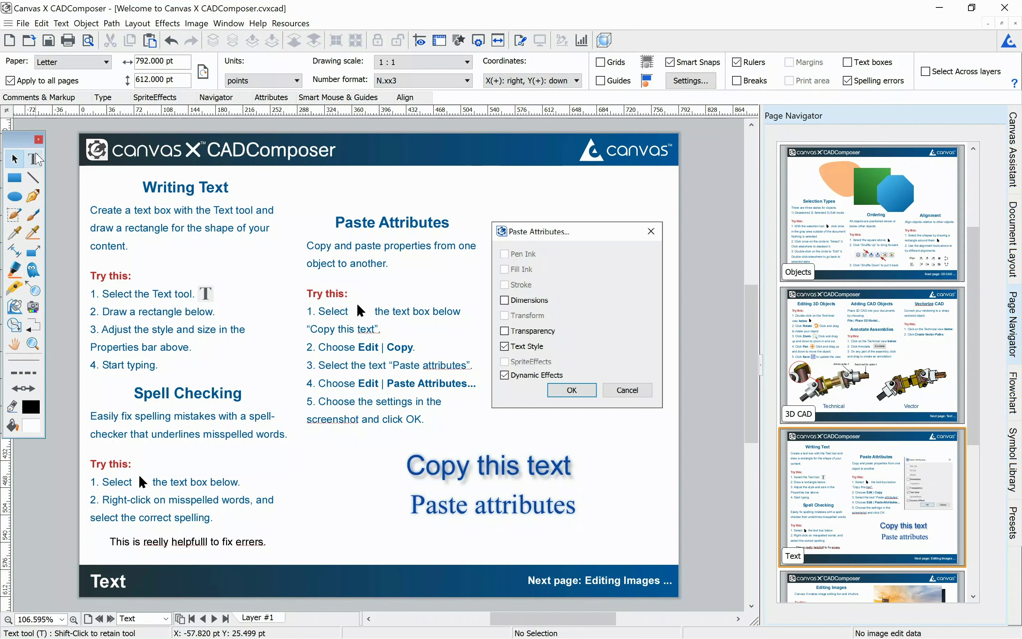
left_click(34, 160)
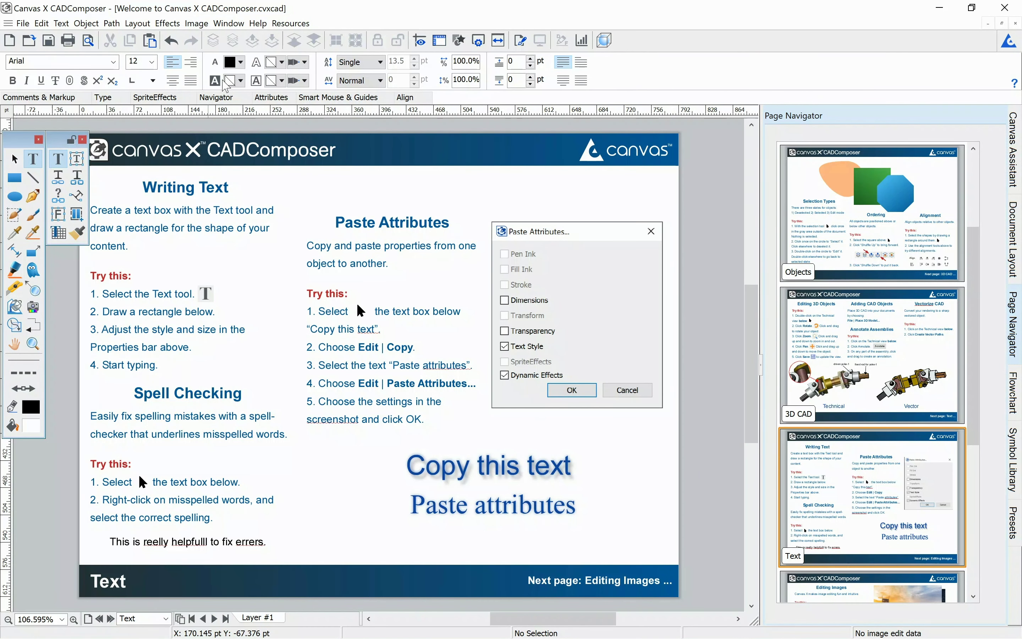
left_click(240, 62)
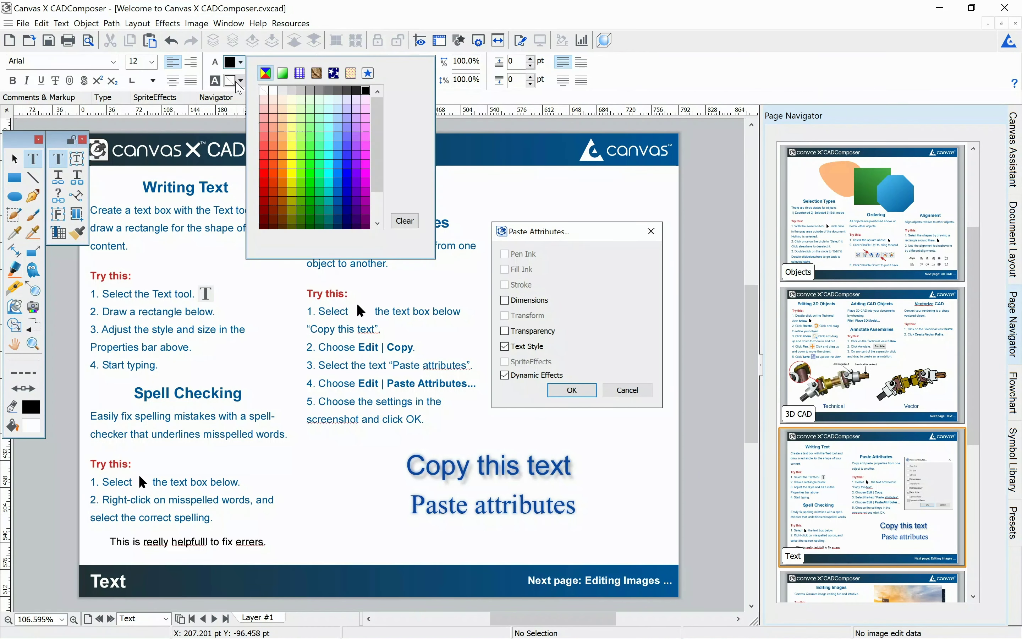
left_click(266, 166)
left_click_drag(305, 174, 460, 206)
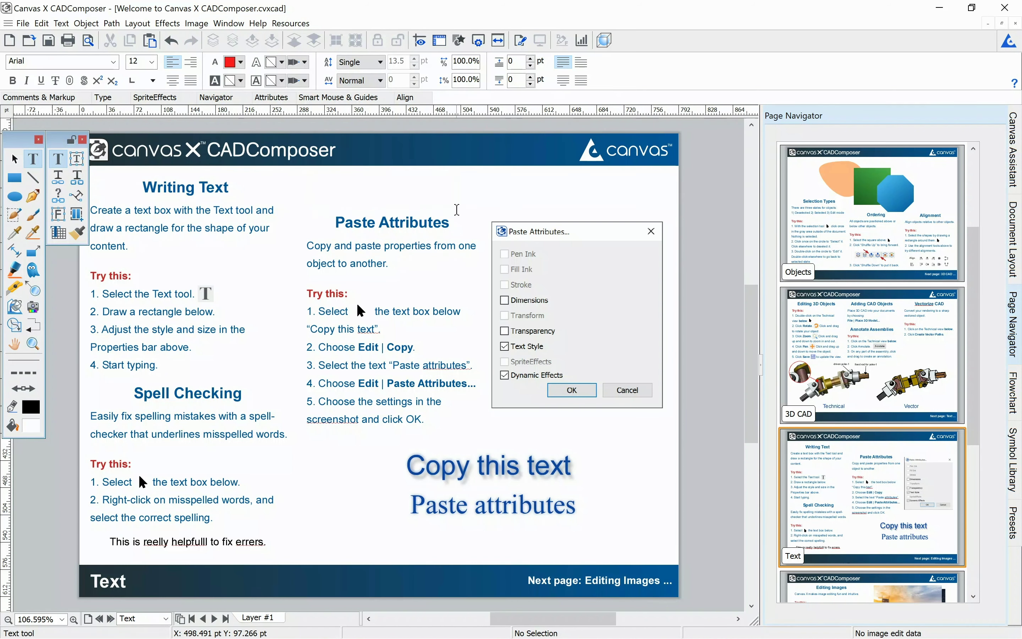
type("Hello")
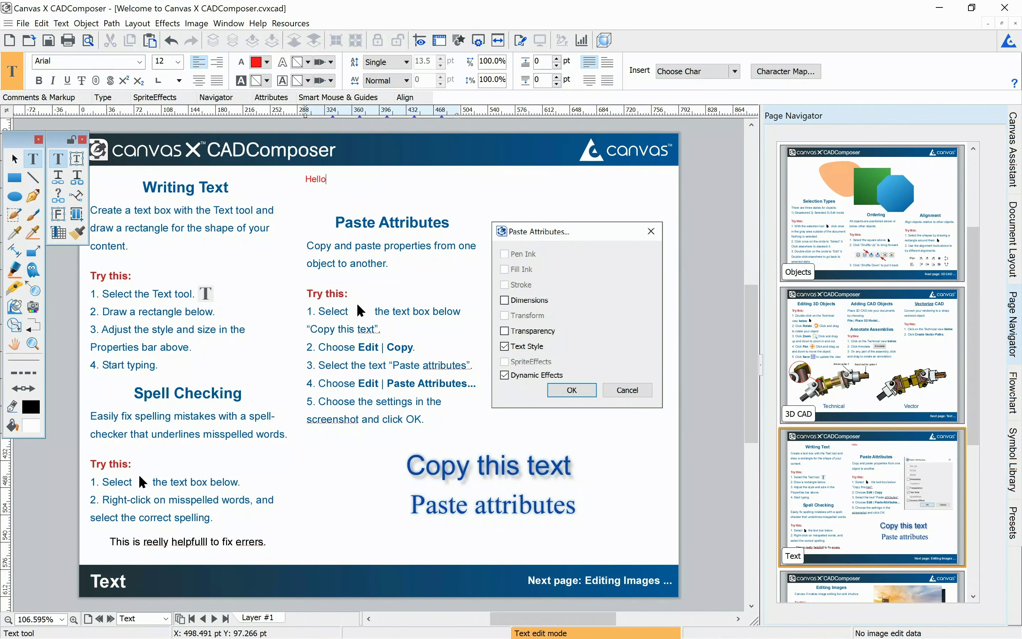
Set the font size of the "Hello" text box to 24 pt
left_click(14, 159)
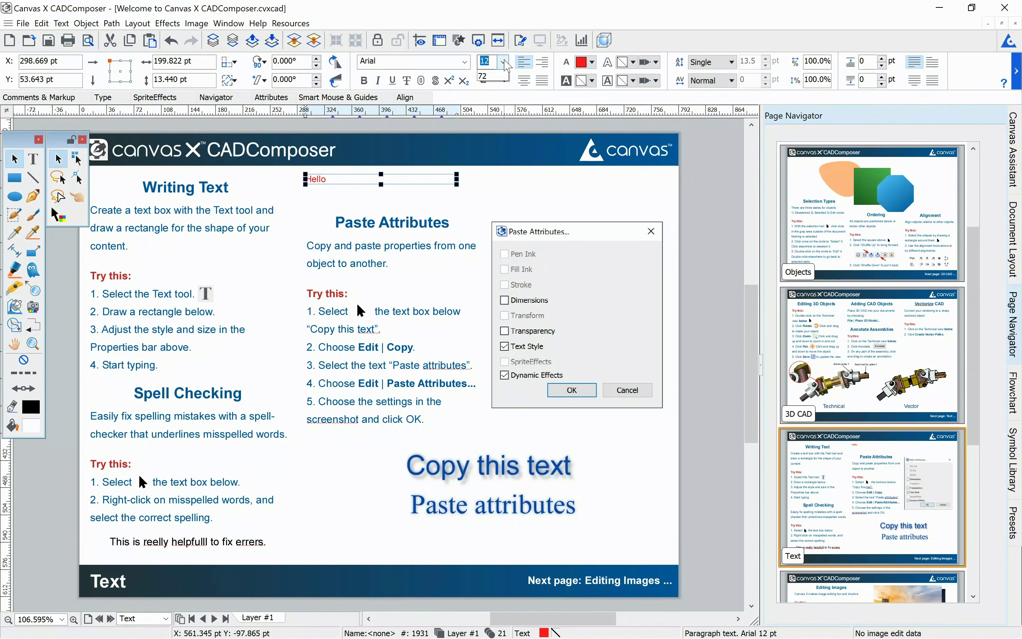
left_click(503, 62)
left_click(496, 162)
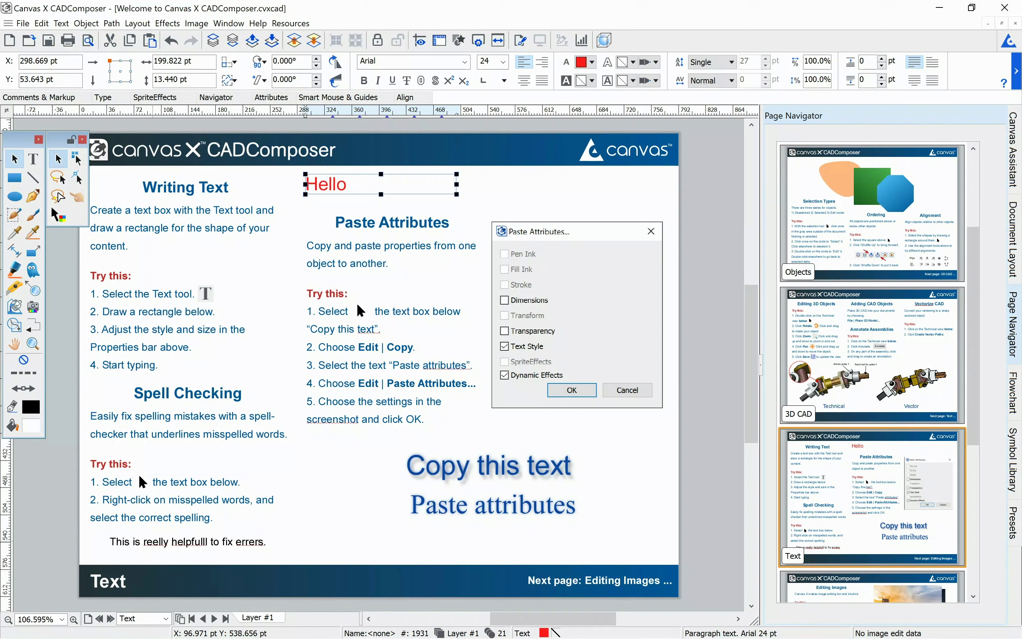
Correct the misspelled words in the Spell Checking sample sentence to "really", "helpful" and "errors." using the spelling suggestions
right_click(153, 542)
left_click(176, 556)
right_click(186, 545)
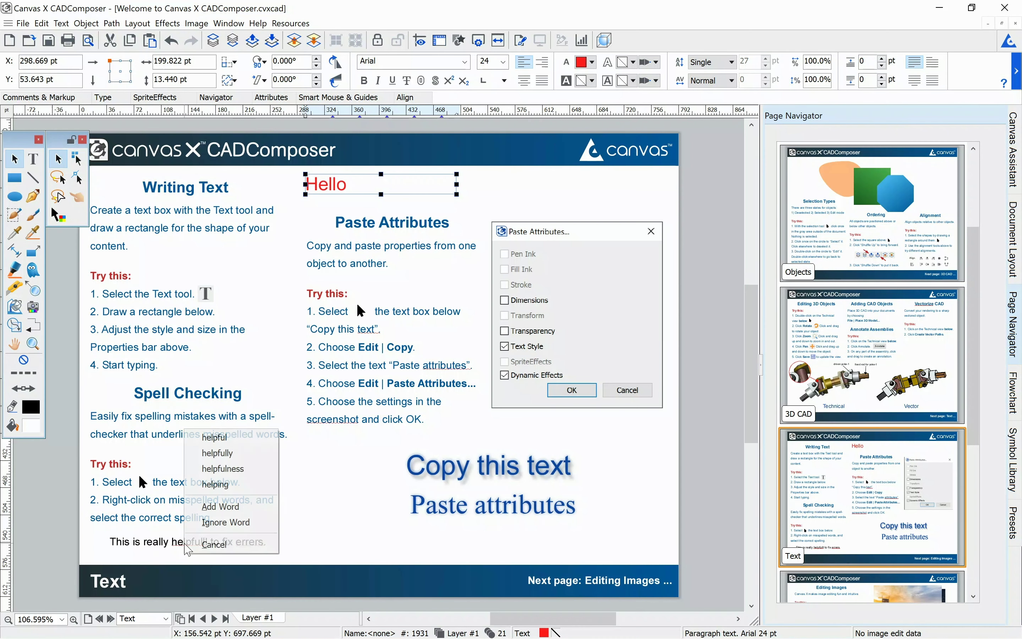
left_click(214, 437)
right_click(247, 545)
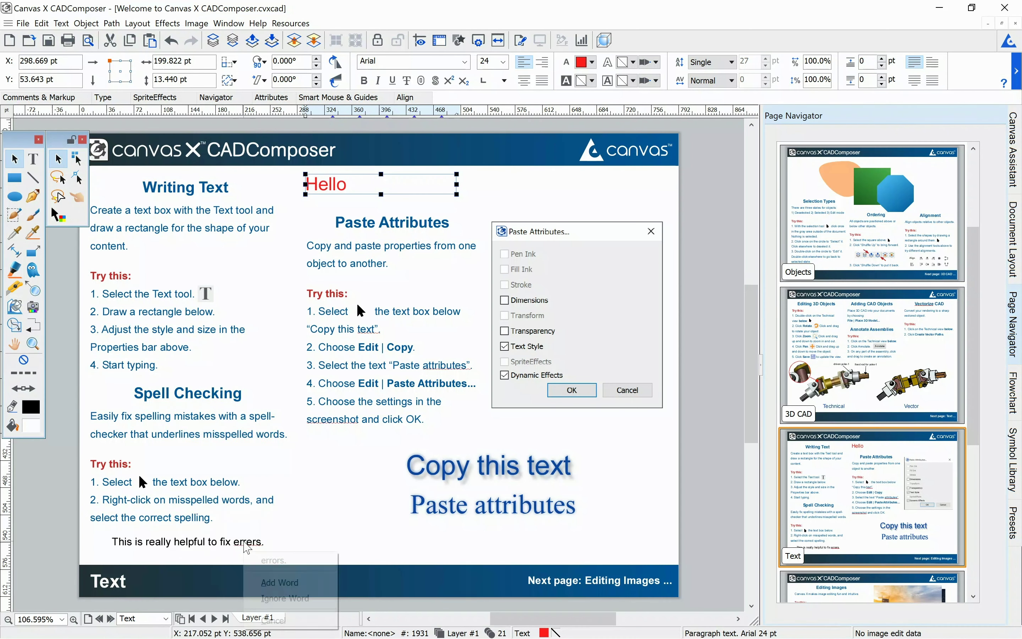
left_click(296, 560)
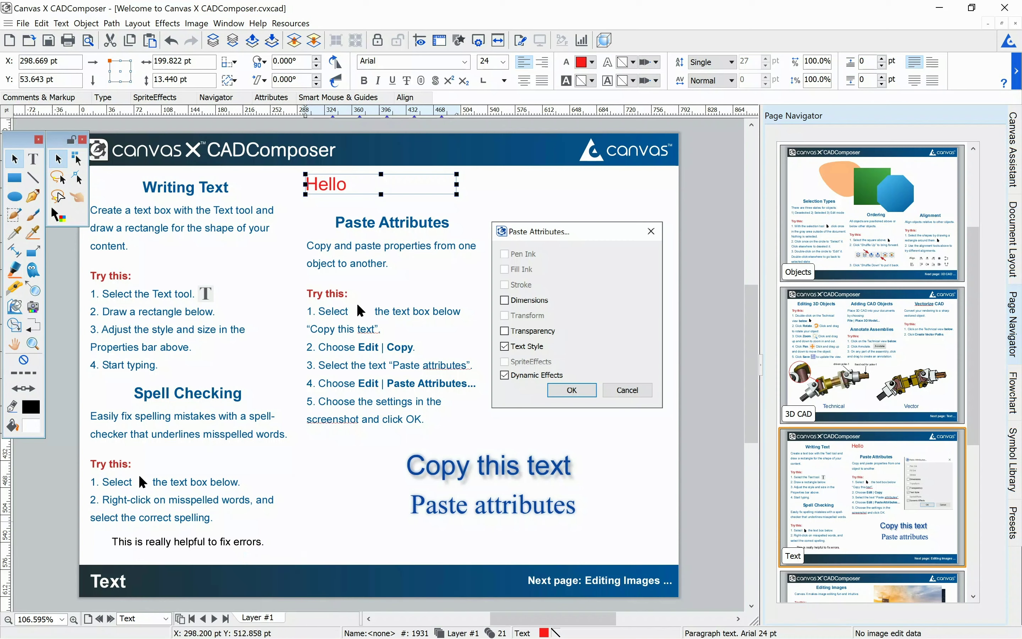
Copy the "Copy this text" object and paste its Text Style and Dynamic Effects attributes onto the "Paste attributes" text
left_click(458, 475)
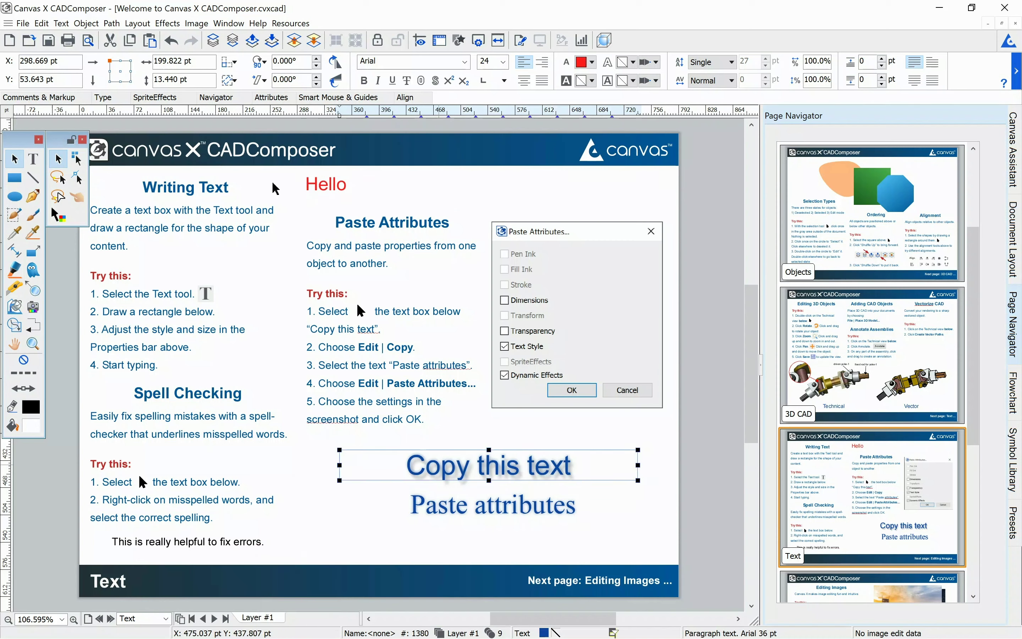
left_click(41, 23)
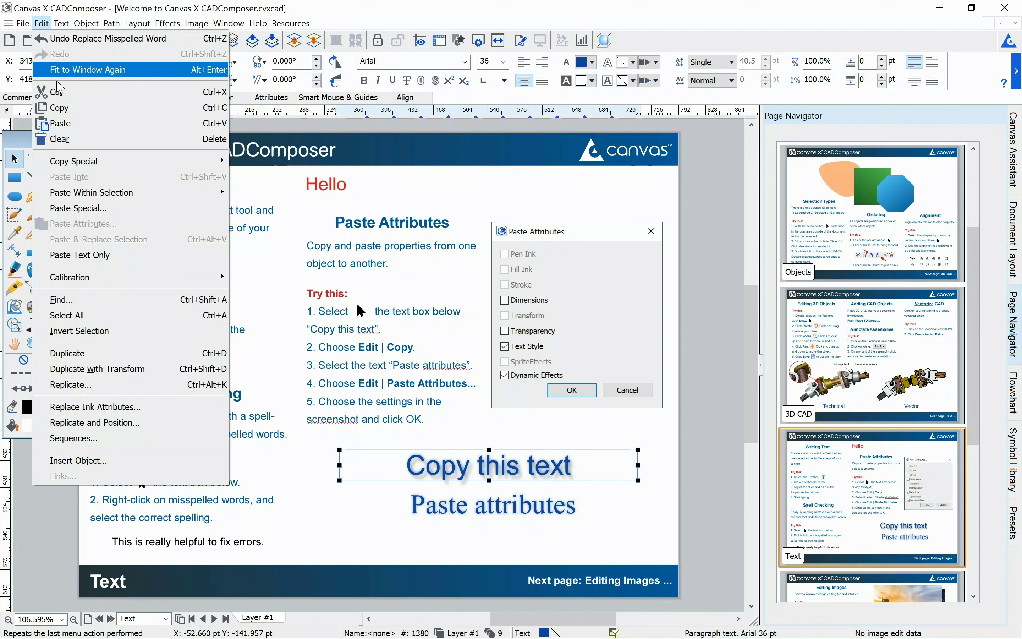
left_click(64, 108)
left_click(473, 513)
left_click(443, 509)
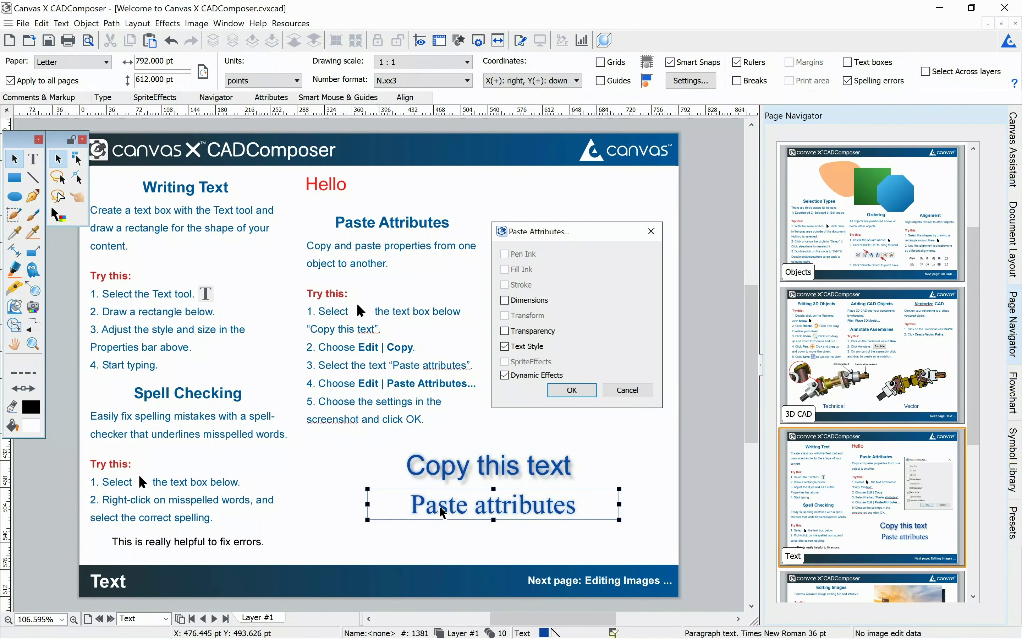
left_click(41, 23)
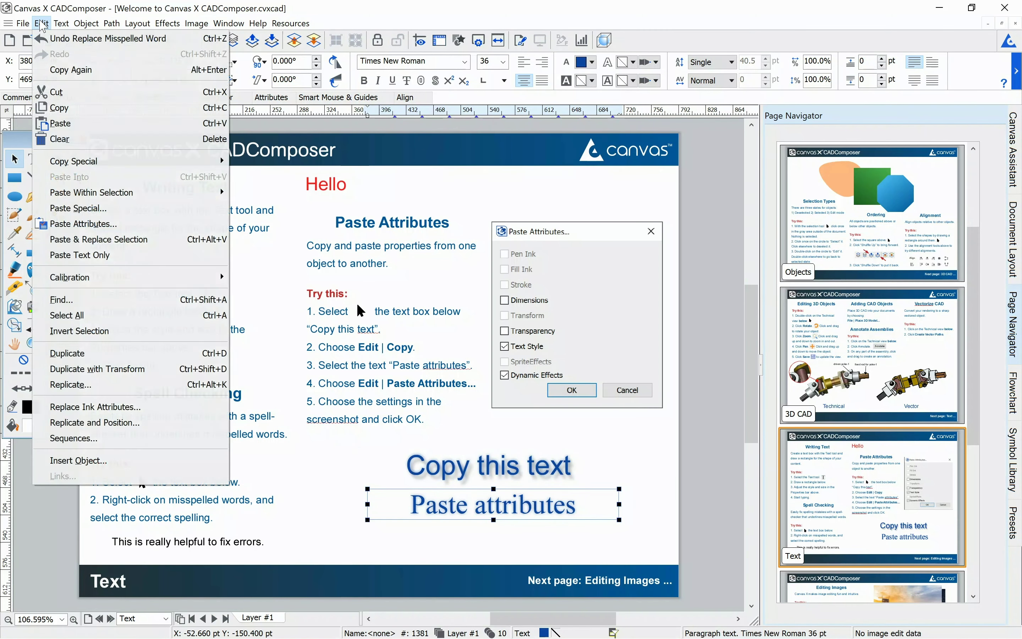
left_click(83, 224)
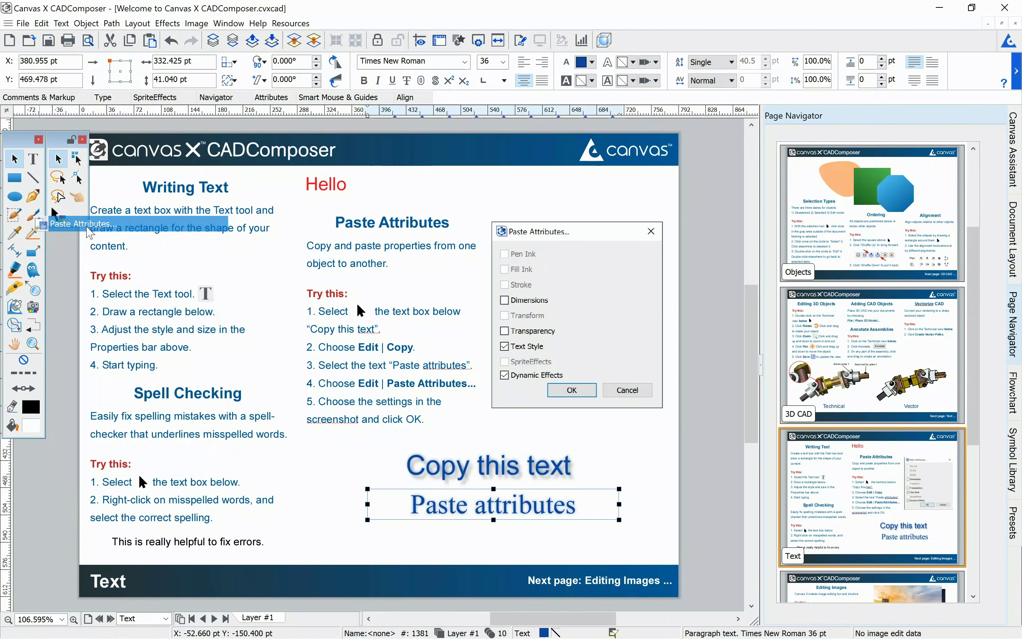
left_click(457, 382)
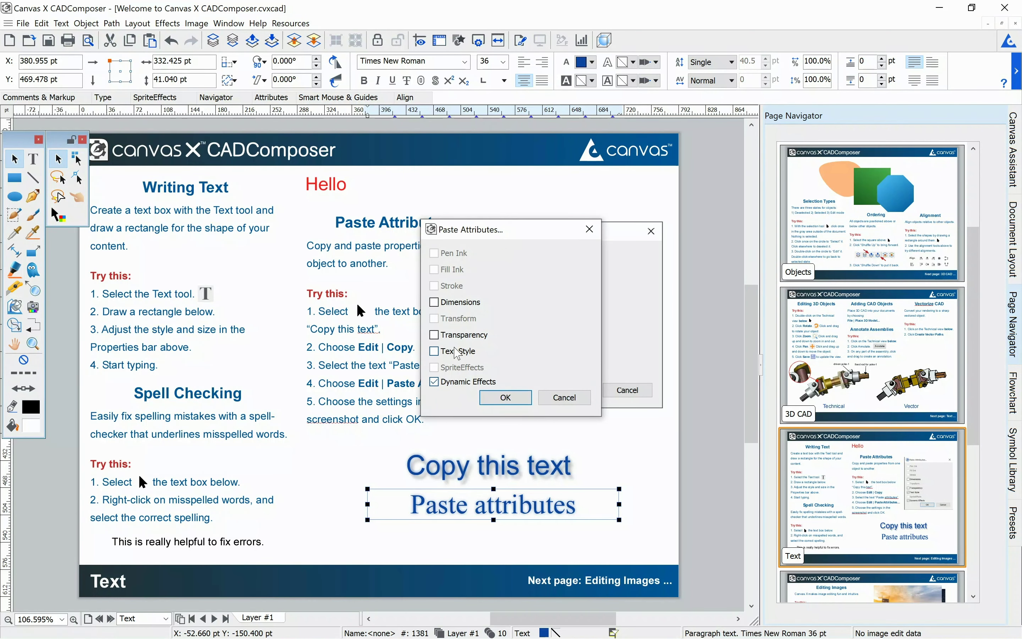
left_click(457, 356)
left_click(507, 395)
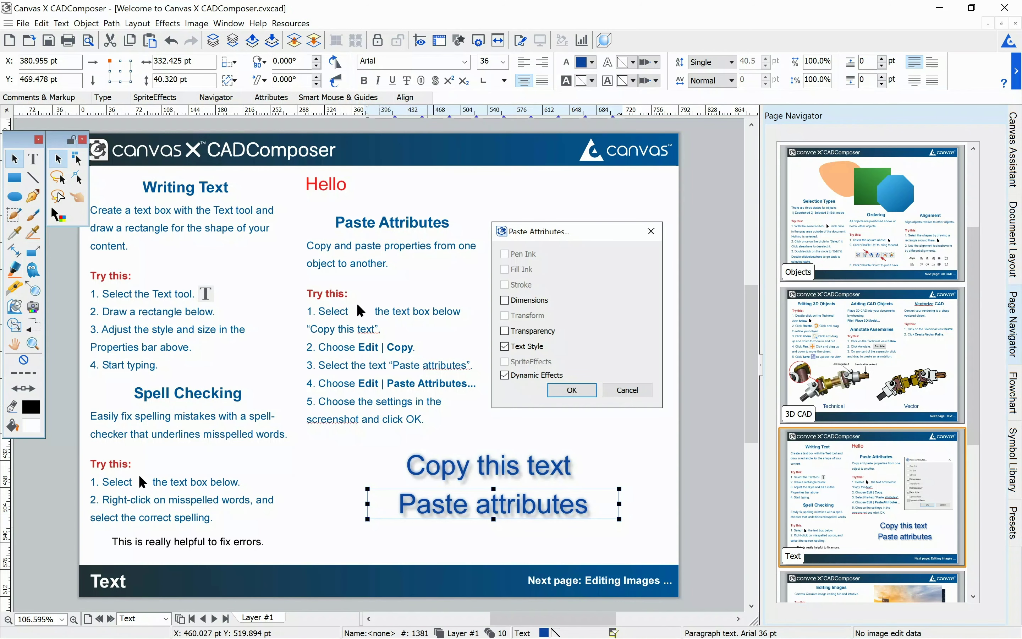
left_click(428, 539)
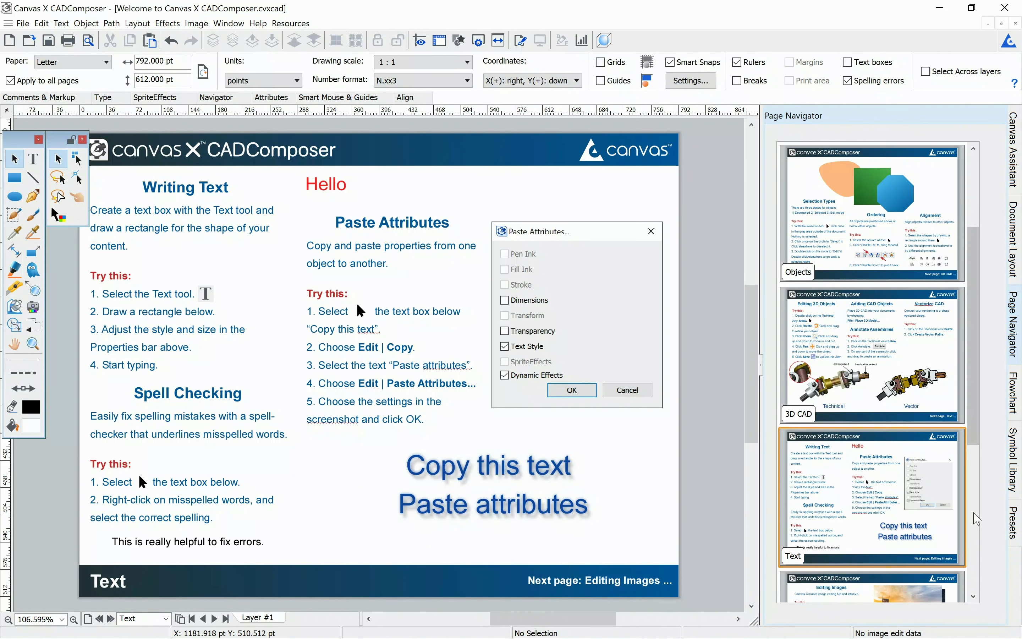
Go to the Editing Images page and set the opacity of the cityscape image to 82%
scroll(907, 469, "down", 3)
left_click(902, 483)
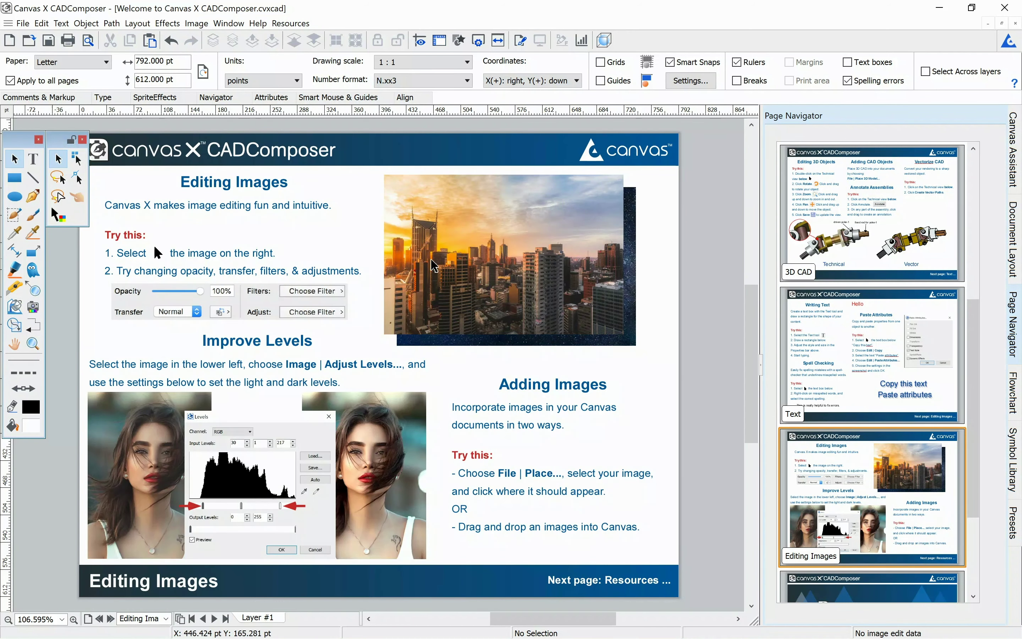
left_click(460, 271)
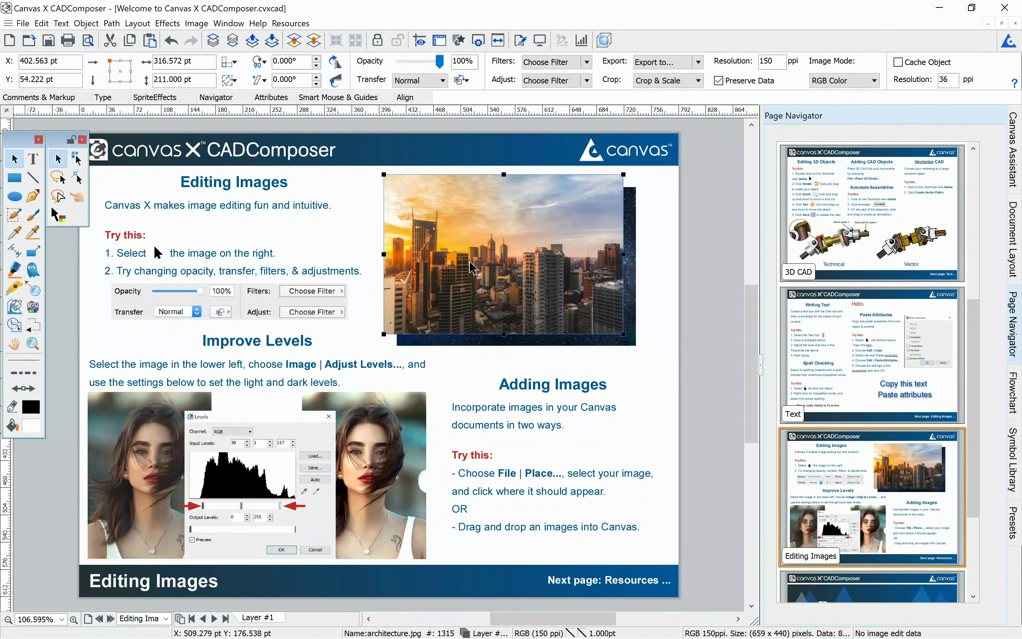
left_click(420, 63)
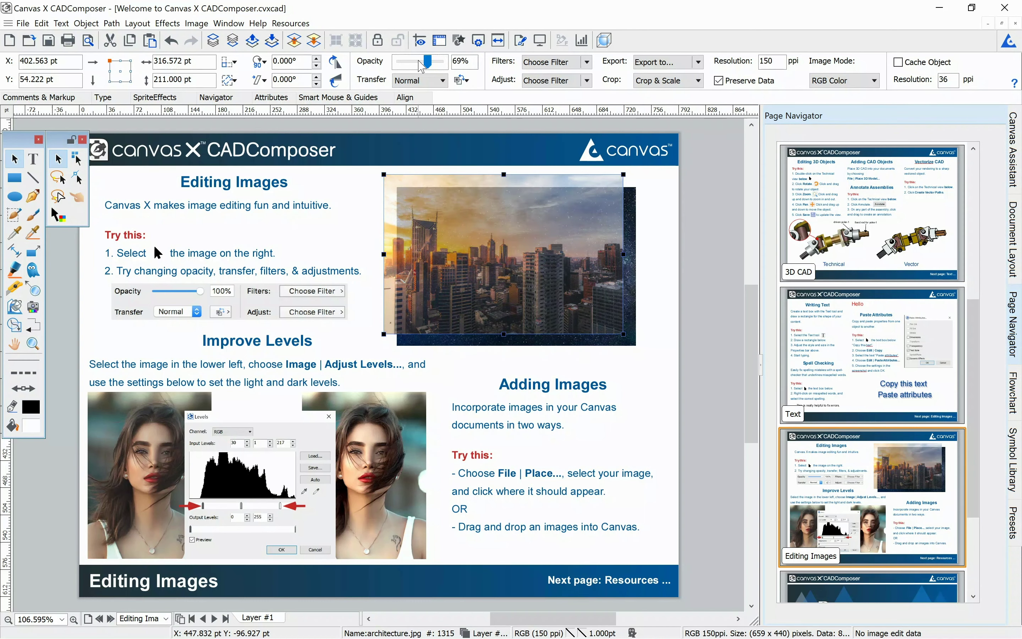
left_click(420, 63)
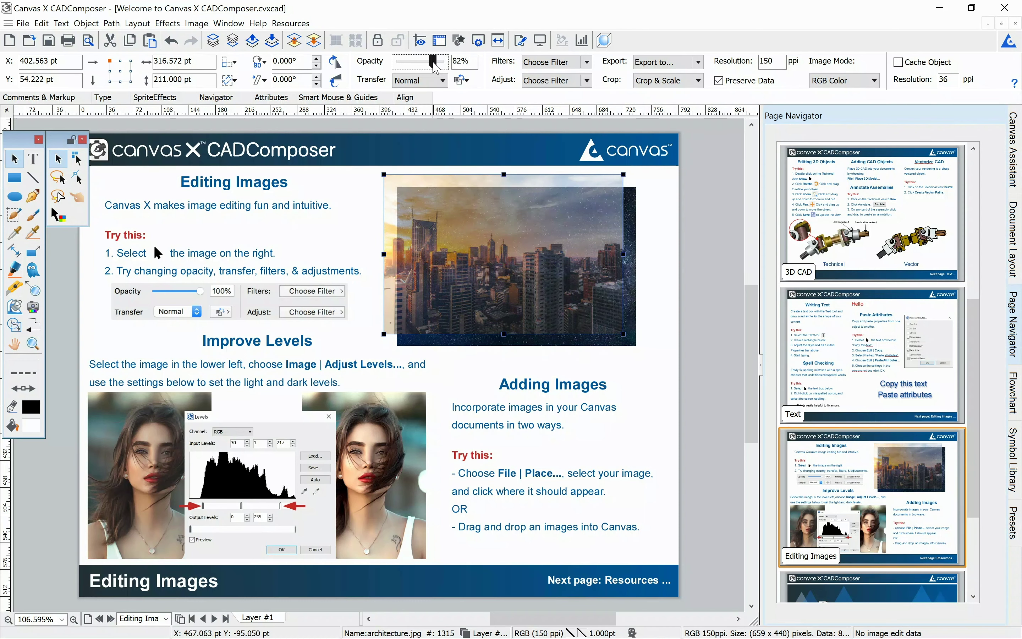
Increase the contrast of the cityscape image with the Brightness/Contrast adjustment, leaving the brightness at 0
left_click(586, 81)
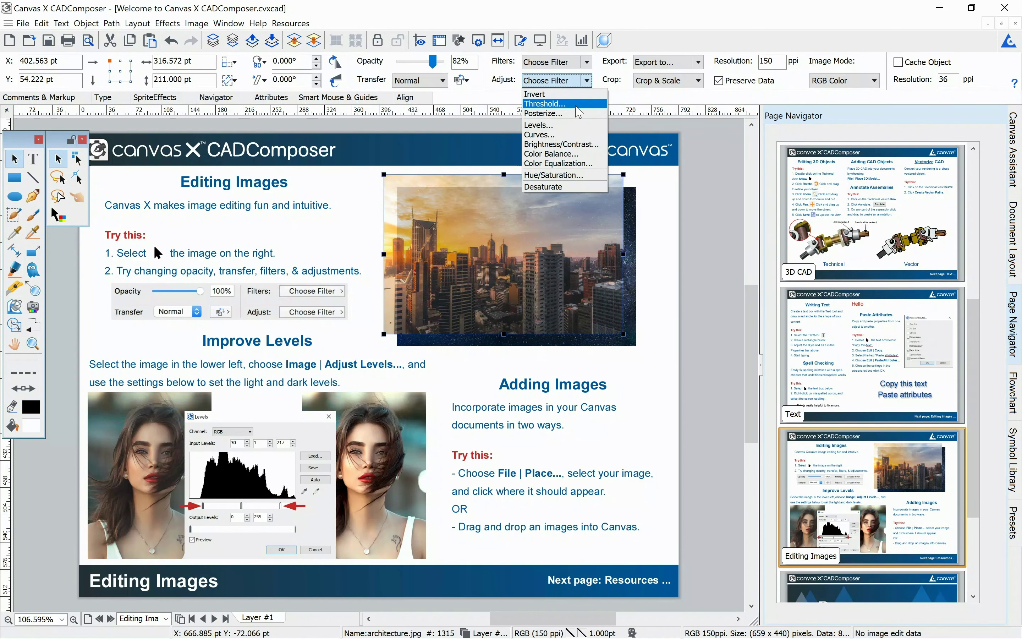
left_click(562, 144)
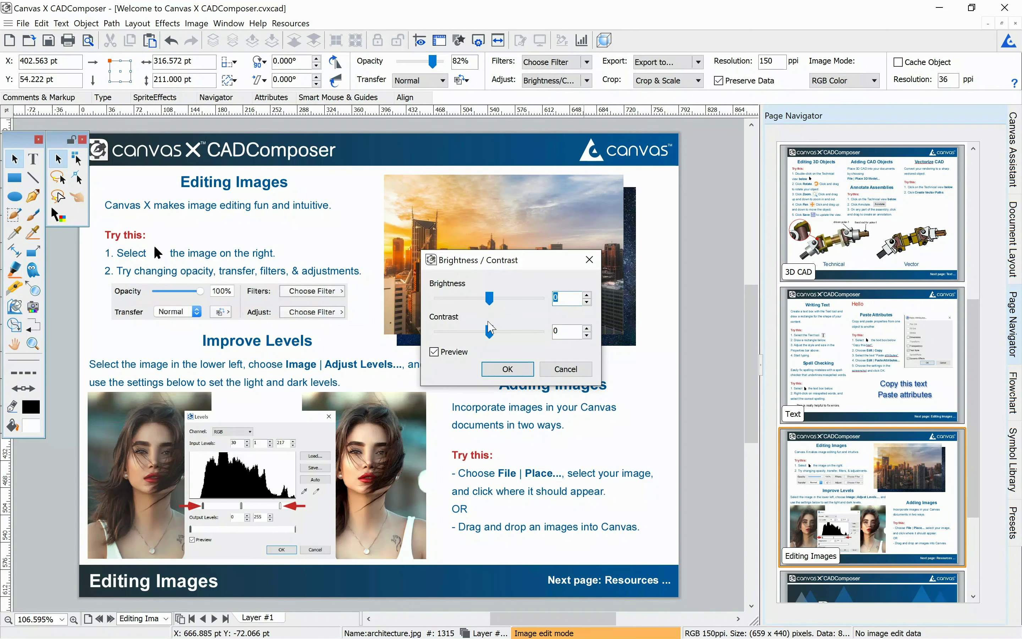
left_click_drag(490, 330, 516, 331)
left_click(507, 369)
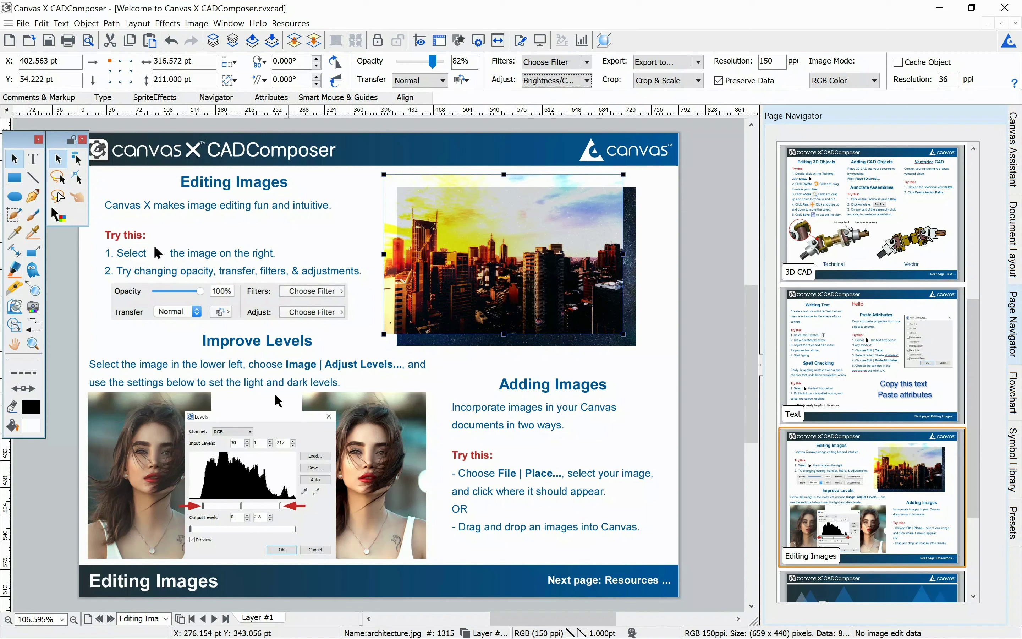
Adjust the Levels of the leftmost portrait under Improve Levels, setting the RGB input levels to 23 and 227
left_click(166, 419)
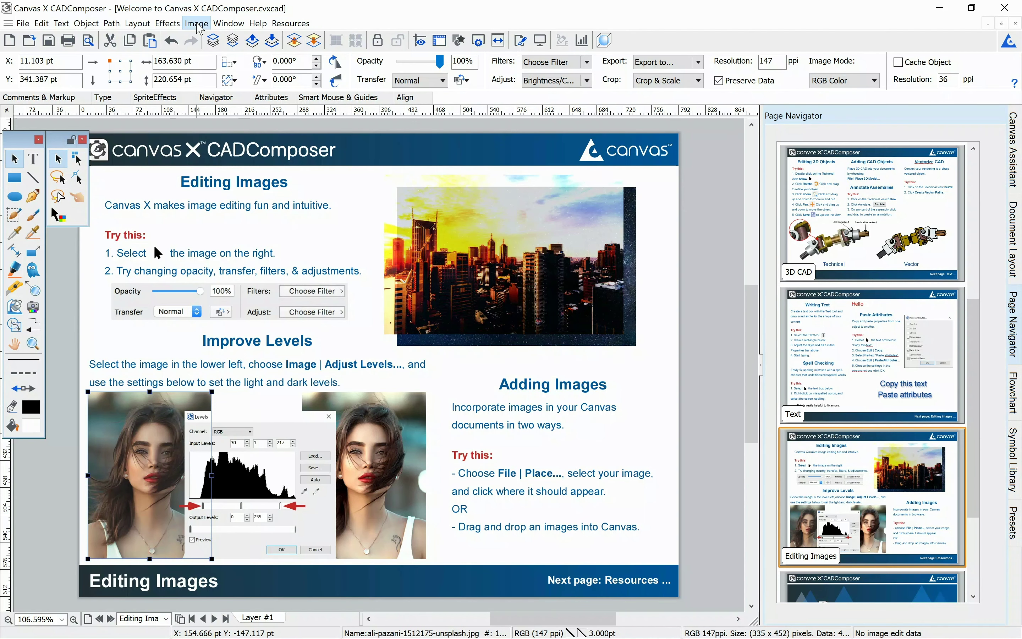
left_click(196, 23)
mouse_move(225, 127)
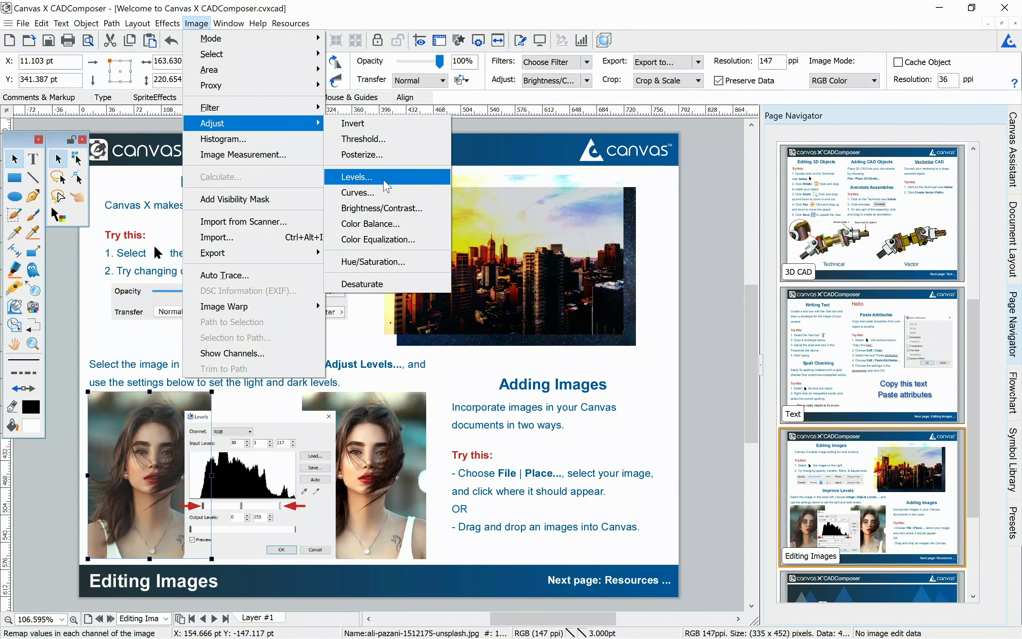
left_click(357, 176)
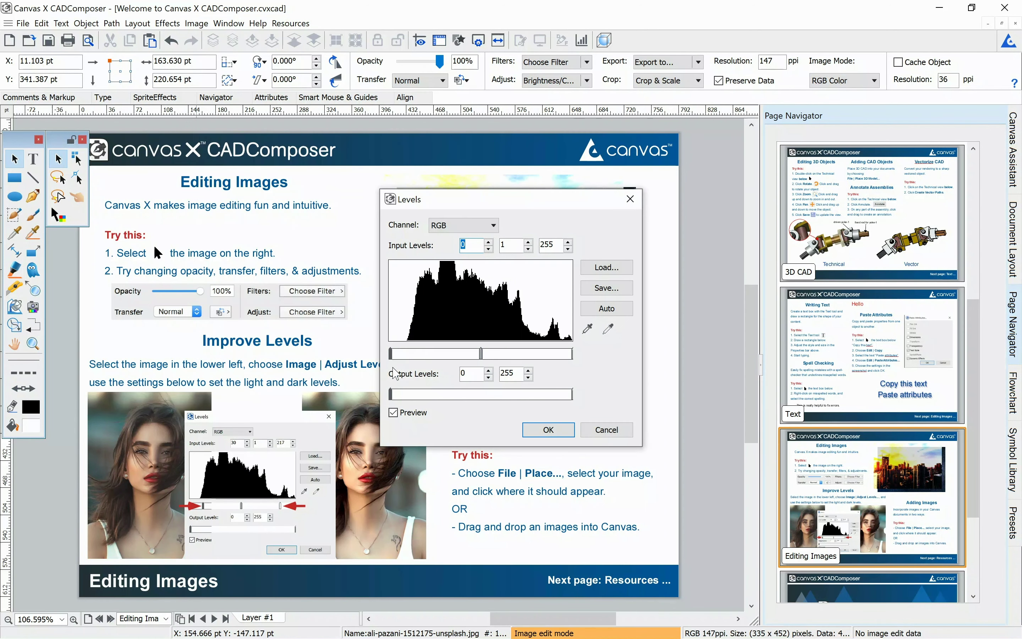
left_click_drag(393, 361, 409, 362)
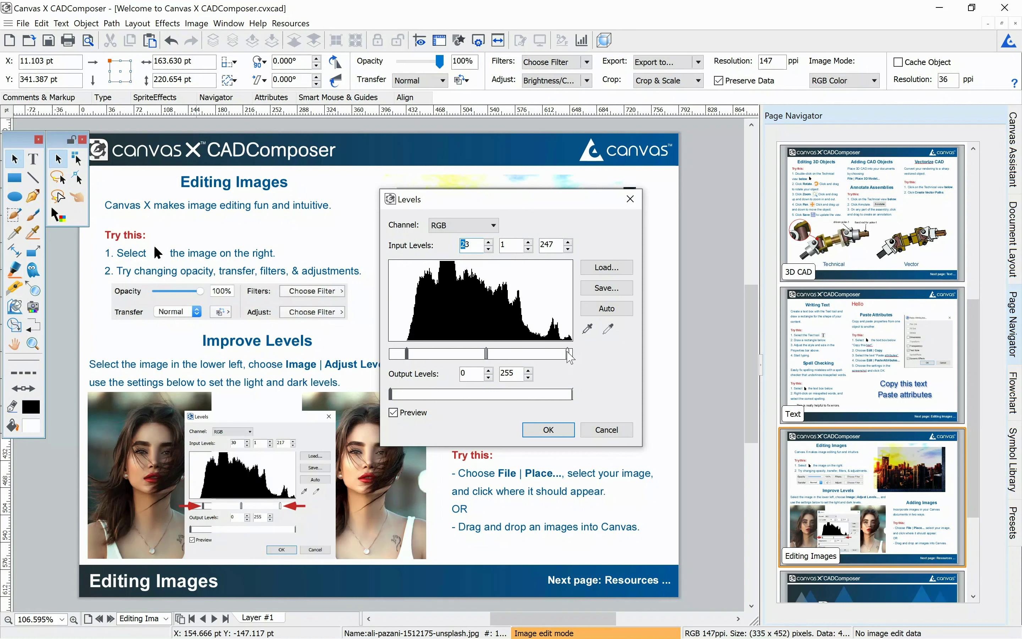
left_click_drag(564, 354, 555, 352)
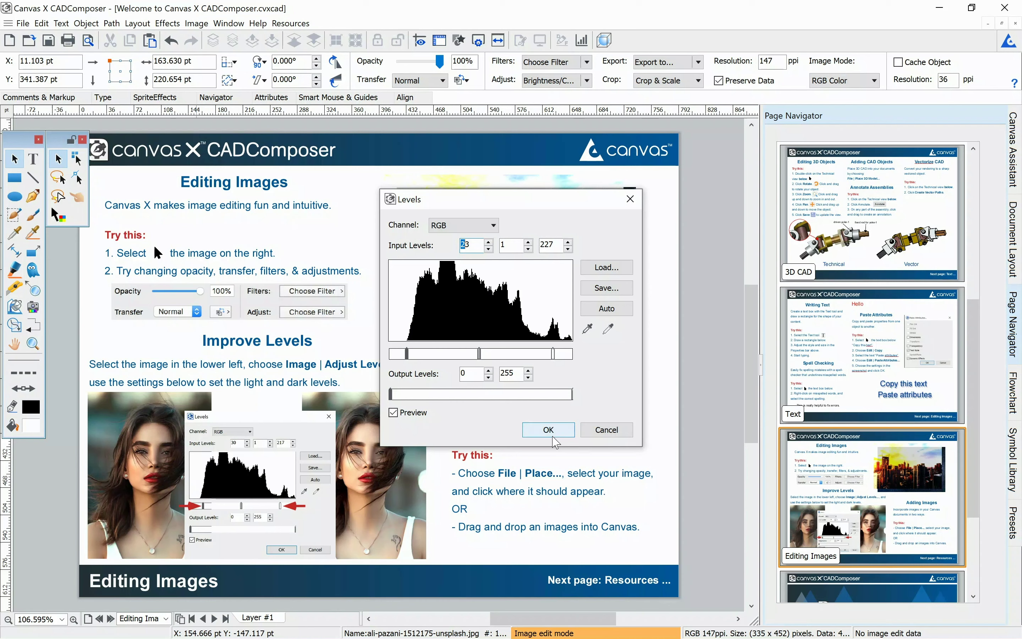
left_click(554, 438)
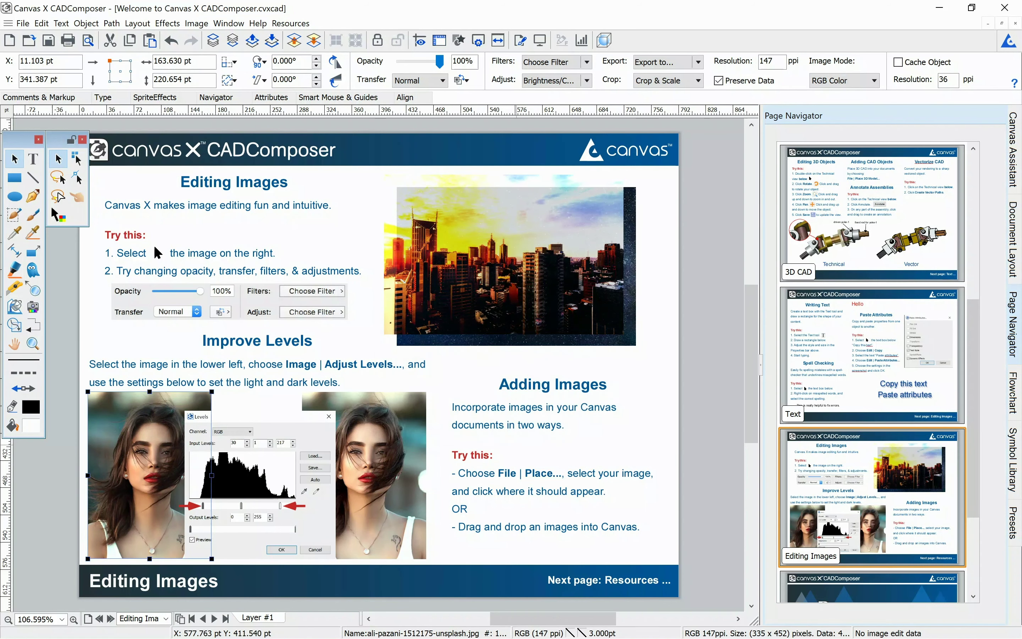
left_click(518, 446)
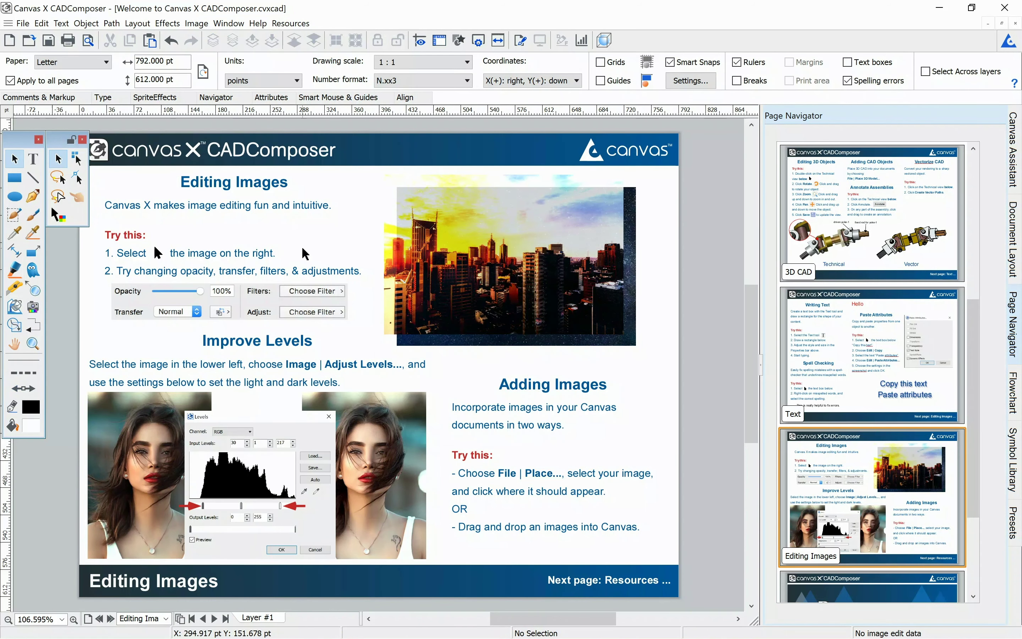
Look up the Place command for importing an image, and go to the Resources page
left_click(22, 24)
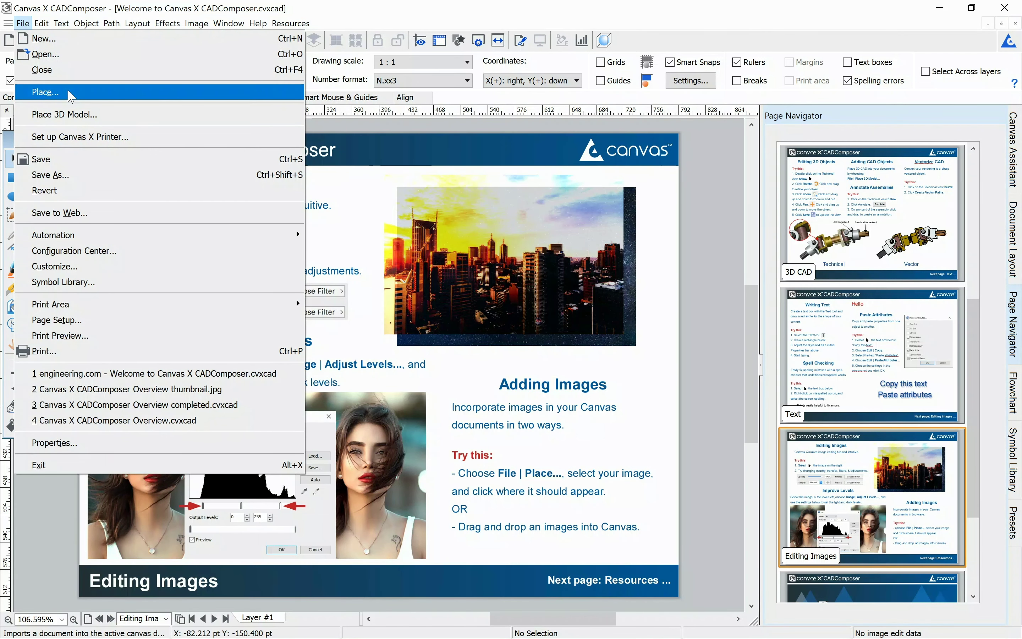
left_click(45, 93)
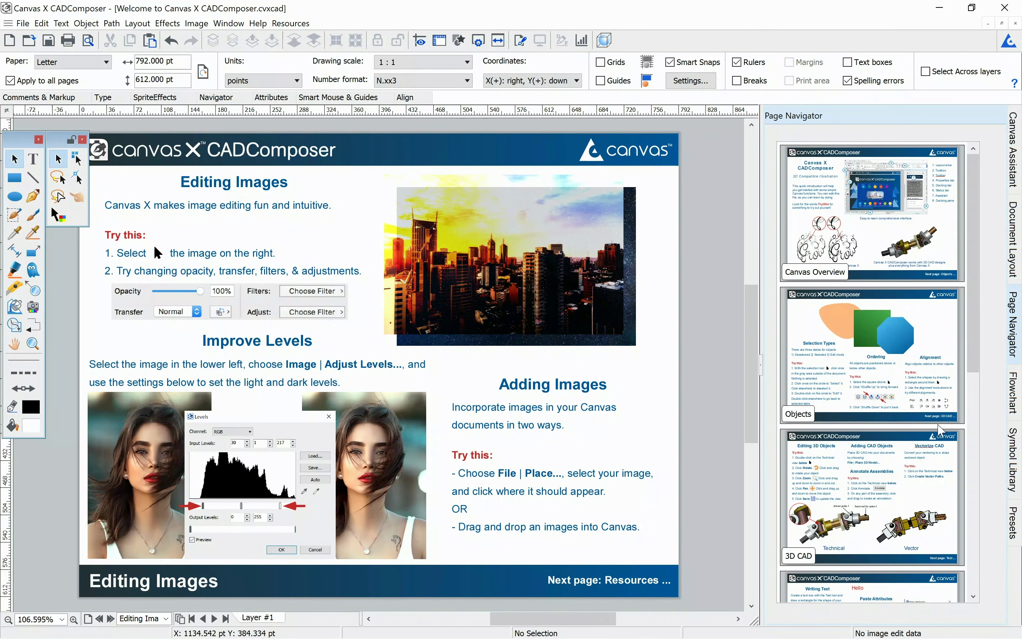
left_click(870, 587)
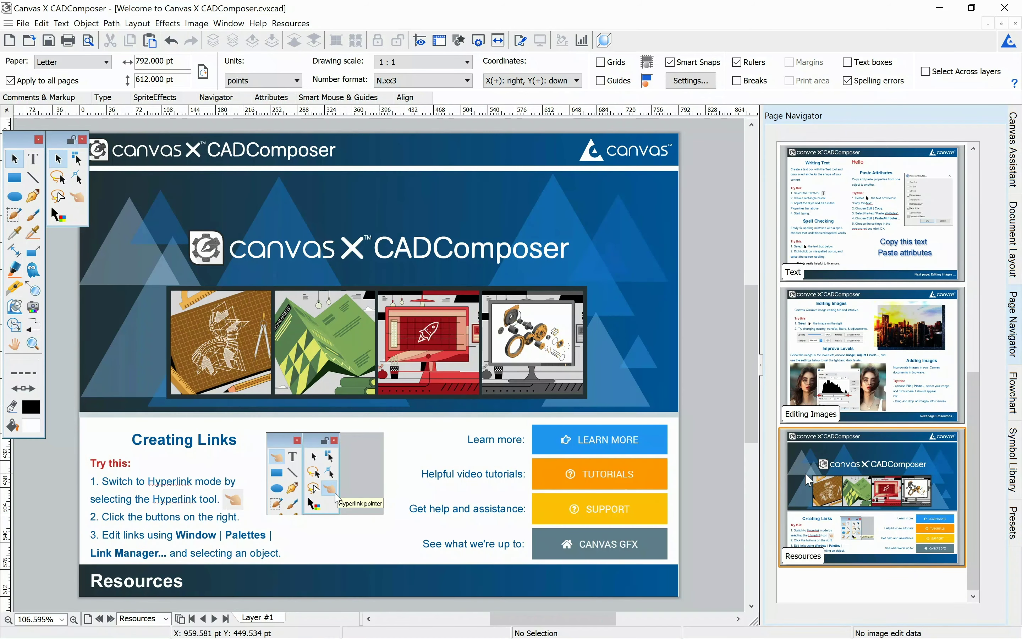
Inspect the links assigned to the Learn More, Tutorials and Support buttons with the Link Manager palette
left_click(654, 451)
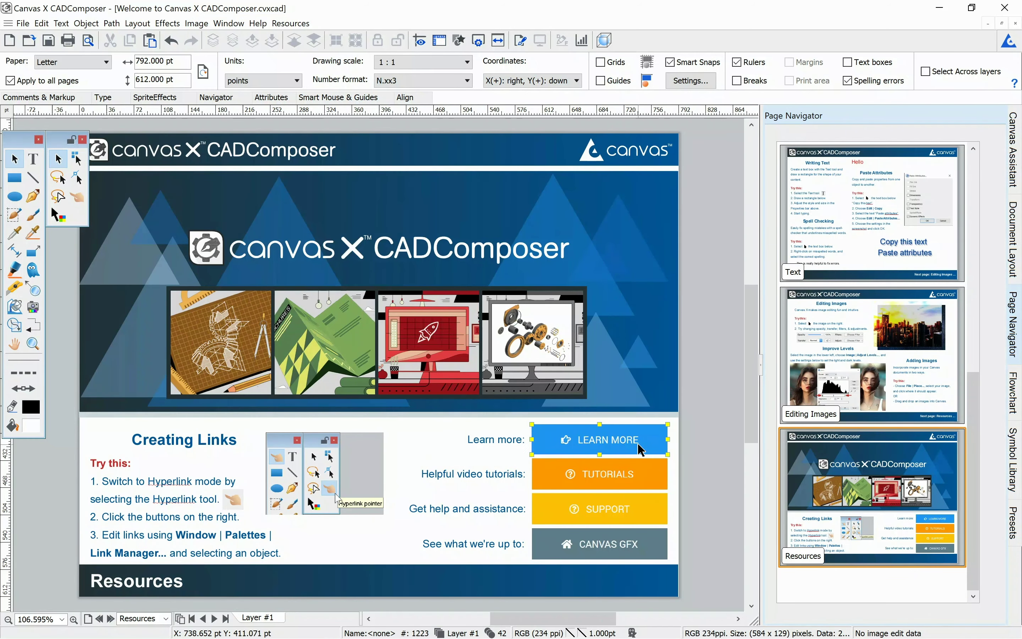
left_click(229, 23)
mouse_move(231, 42)
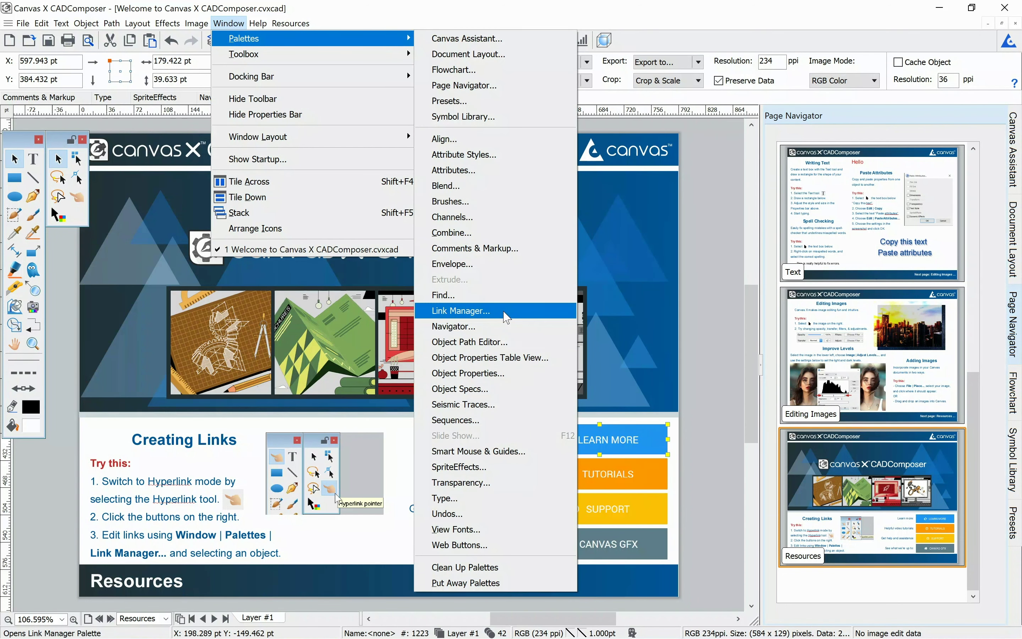
left_click(506, 316)
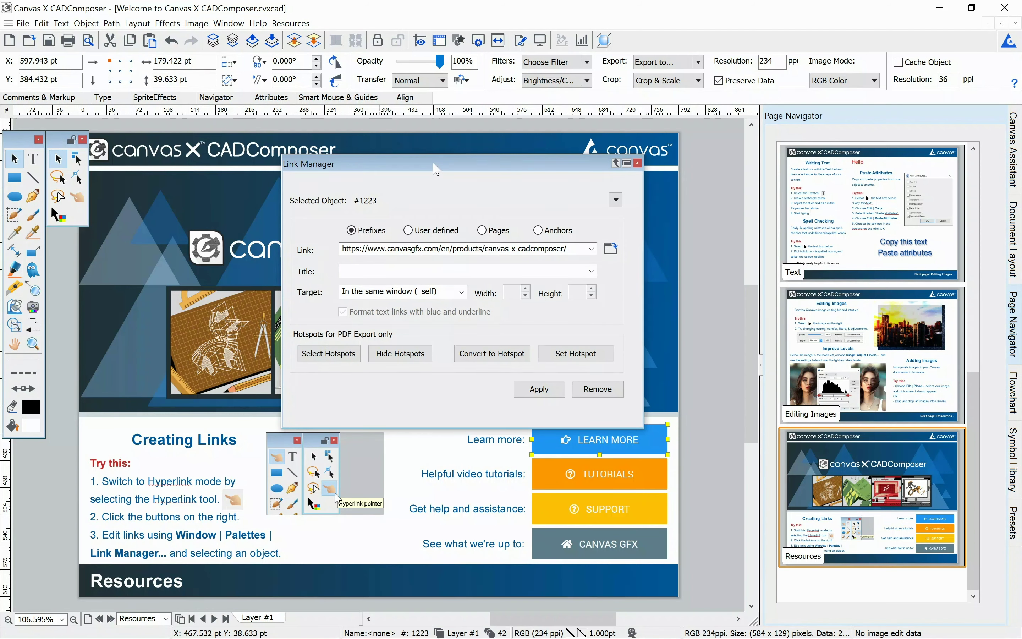
left_click_drag(435, 168, 409, 145)
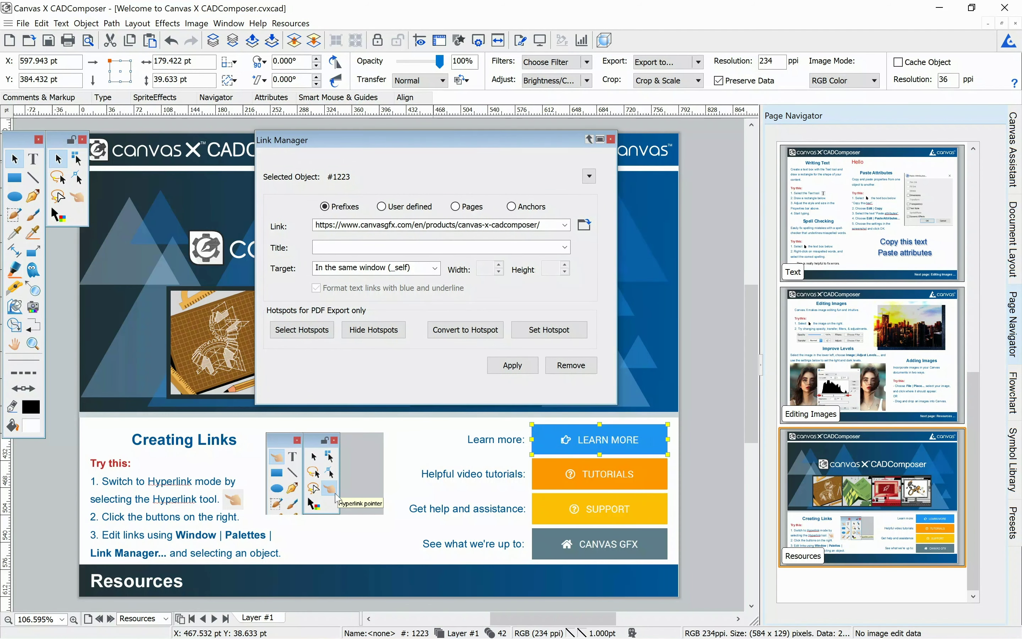
left_click(572, 484)
left_click(570, 511)
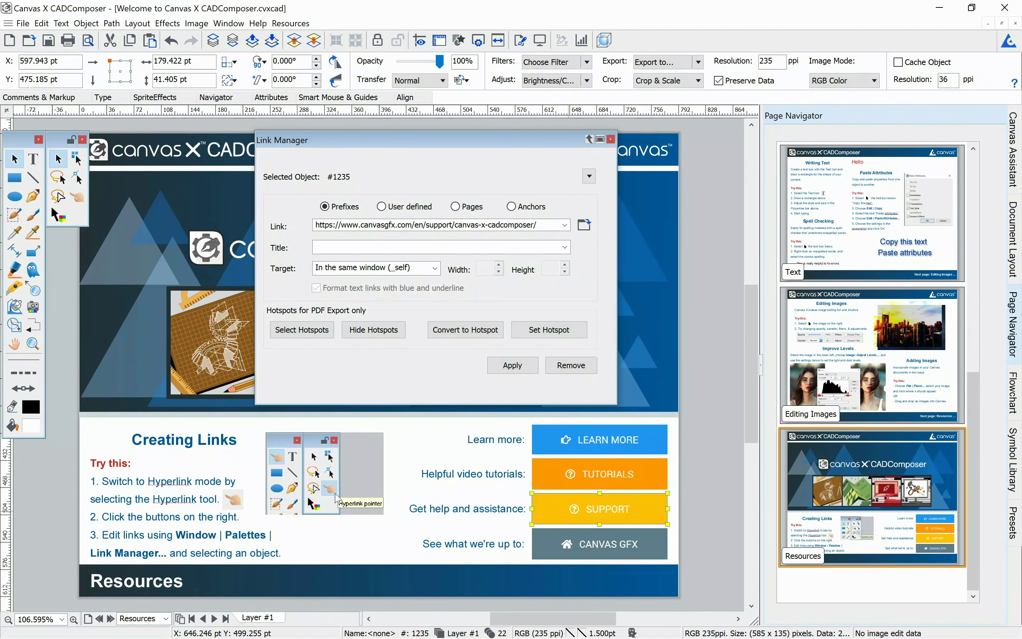
Activate the Hyperlink tool for following the page's button links, and close the Link Manager palette
left_click(78, 197)
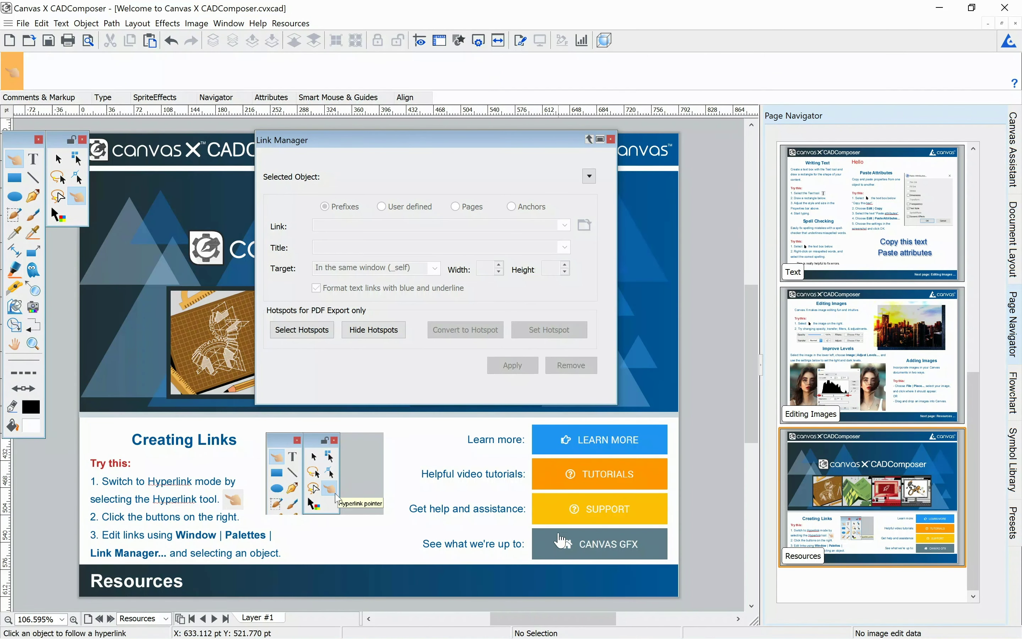
left_click(610, 139)
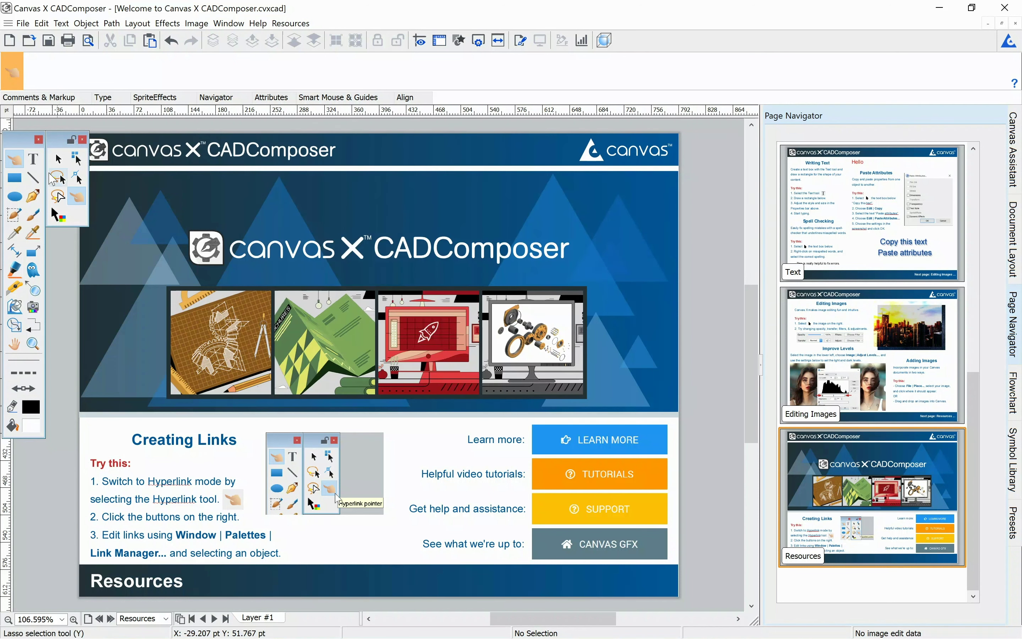